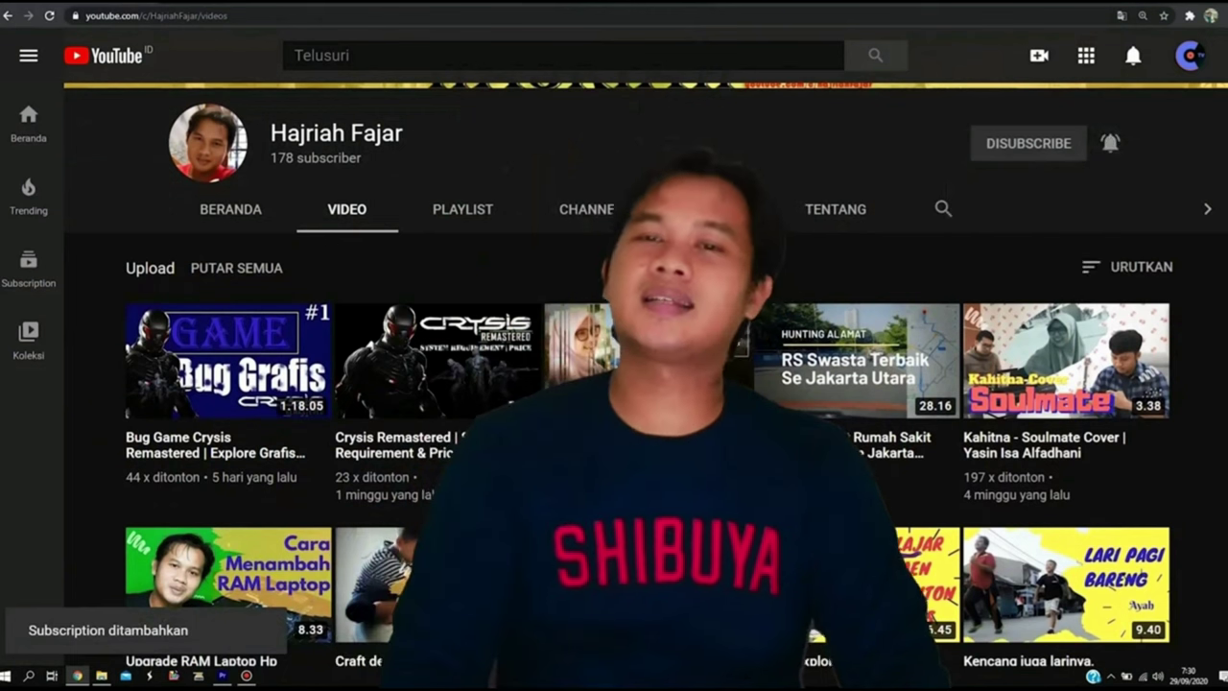
pyautogui.scroll(-3, 614, 384)
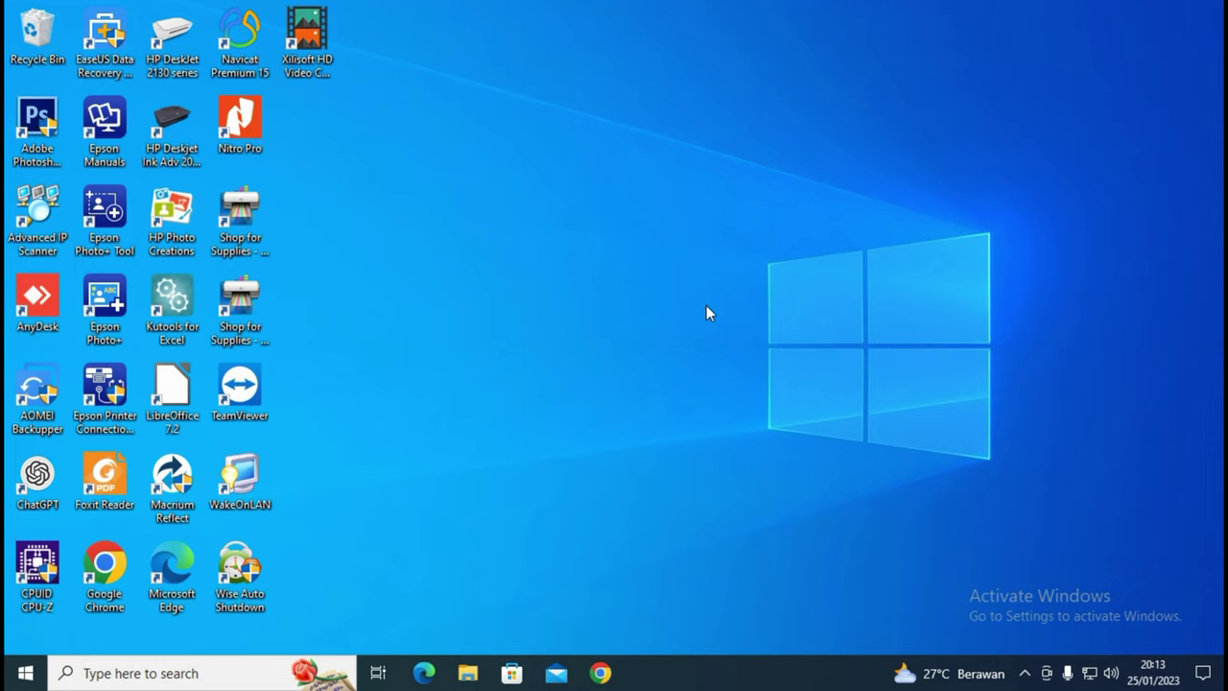
# Open Google Chrome and search the web for "apa sih watermark".
pyautogui.click(601, 673)
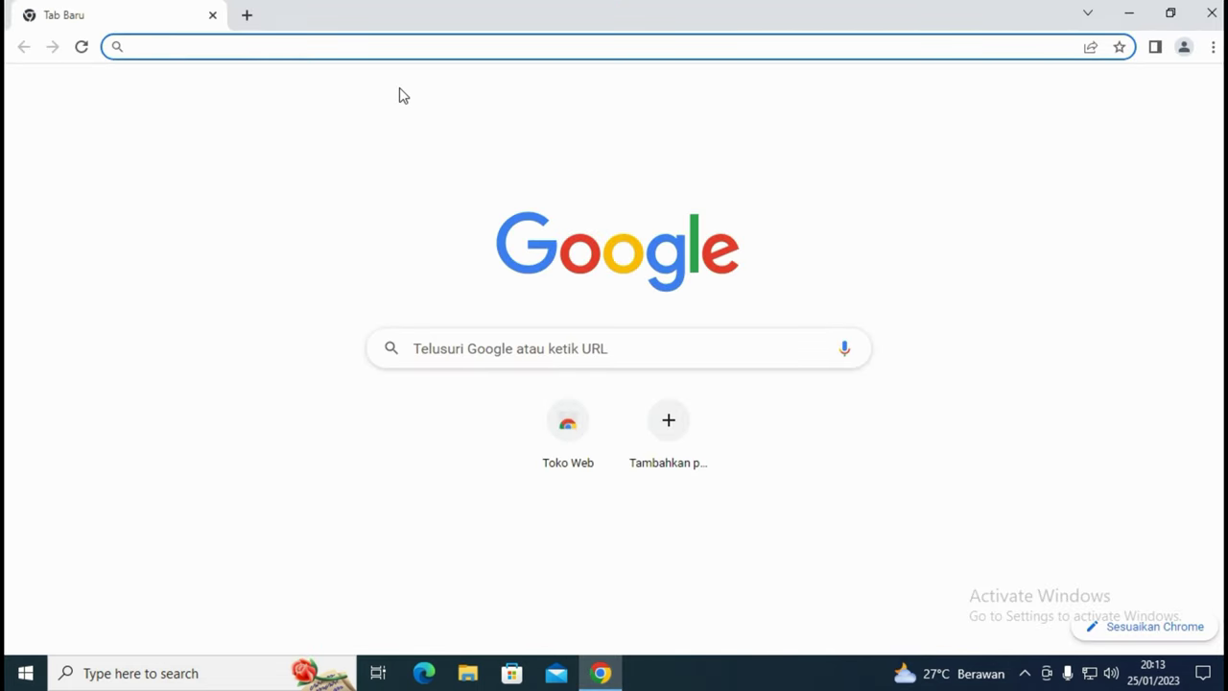
pyautogui.write('apa sih itu wa')
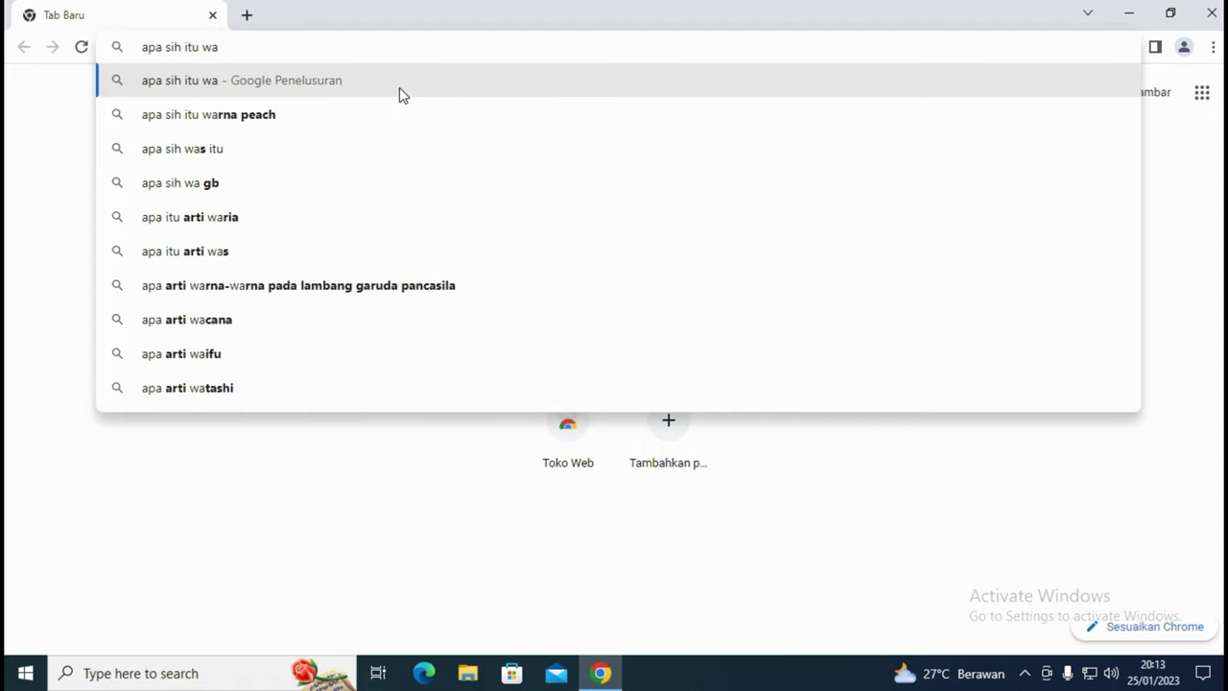
pyautogui.write('ter')
pyautogui.press('Down')
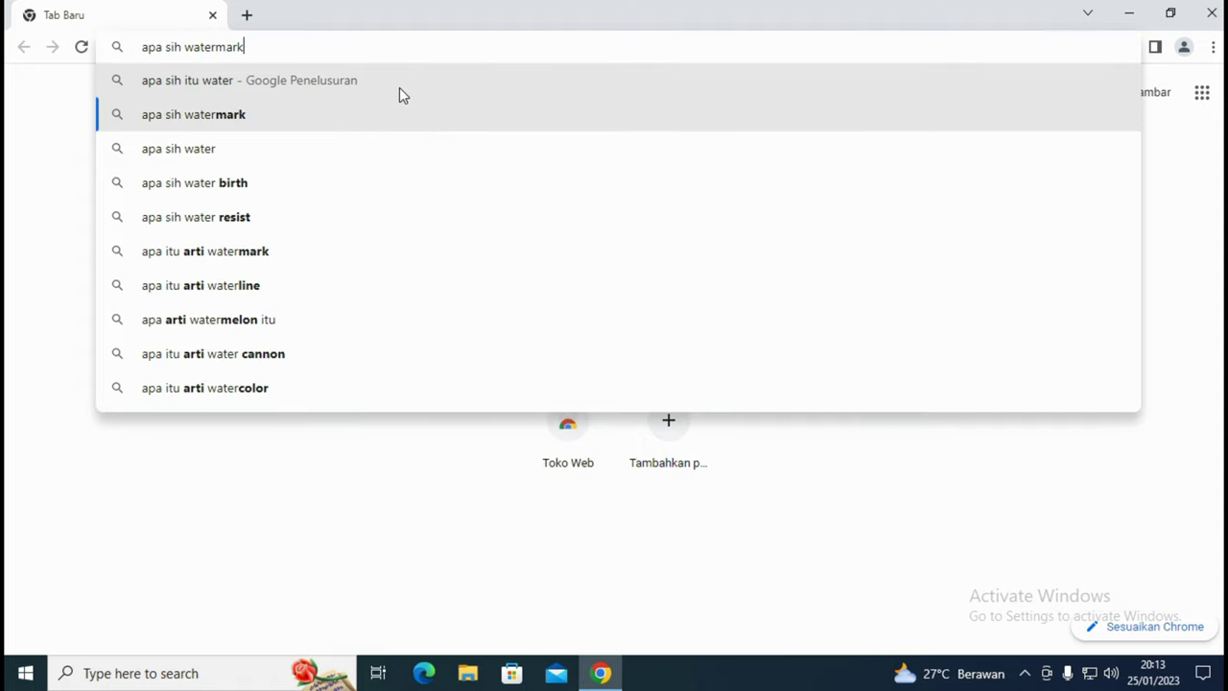
pyautogui.press('Return')
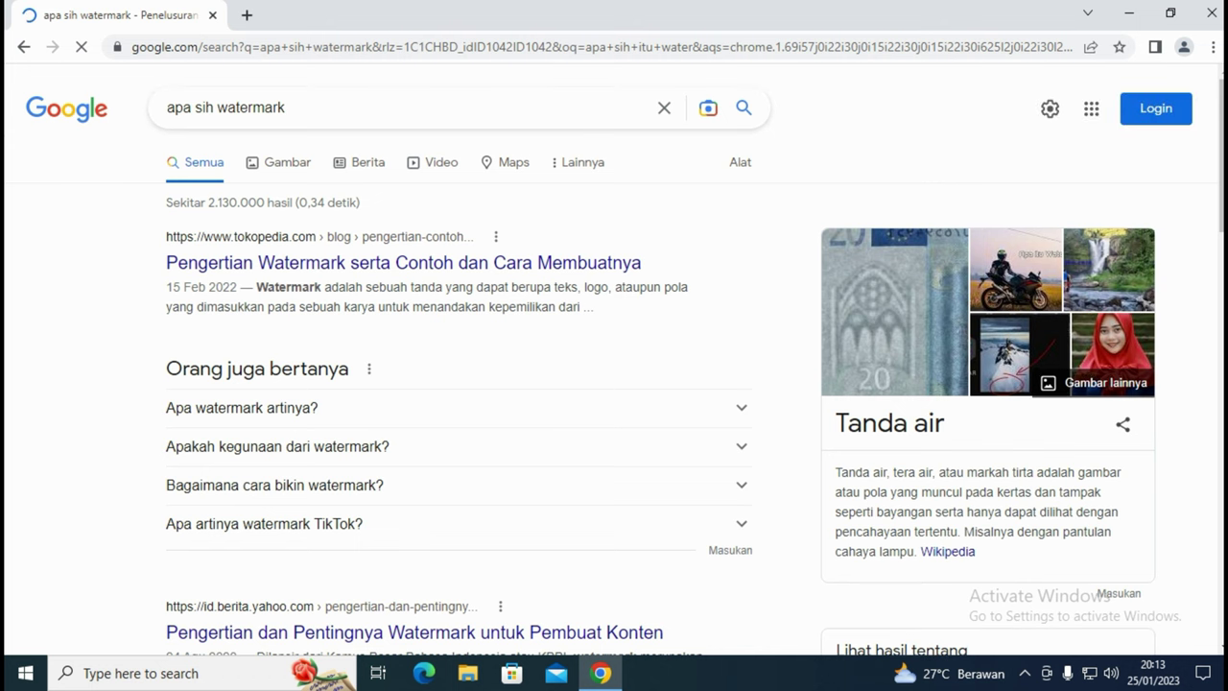
# Look through the search results and open the Tokopedia article "Pengertian Watermark serta Contoh dan Cara Membuatnya".
pyautogui.scroll(-3, 278, 343)
pyautogui.scroll(-1, 278, 343)
pyautogui.scroll(3, 274, 419)
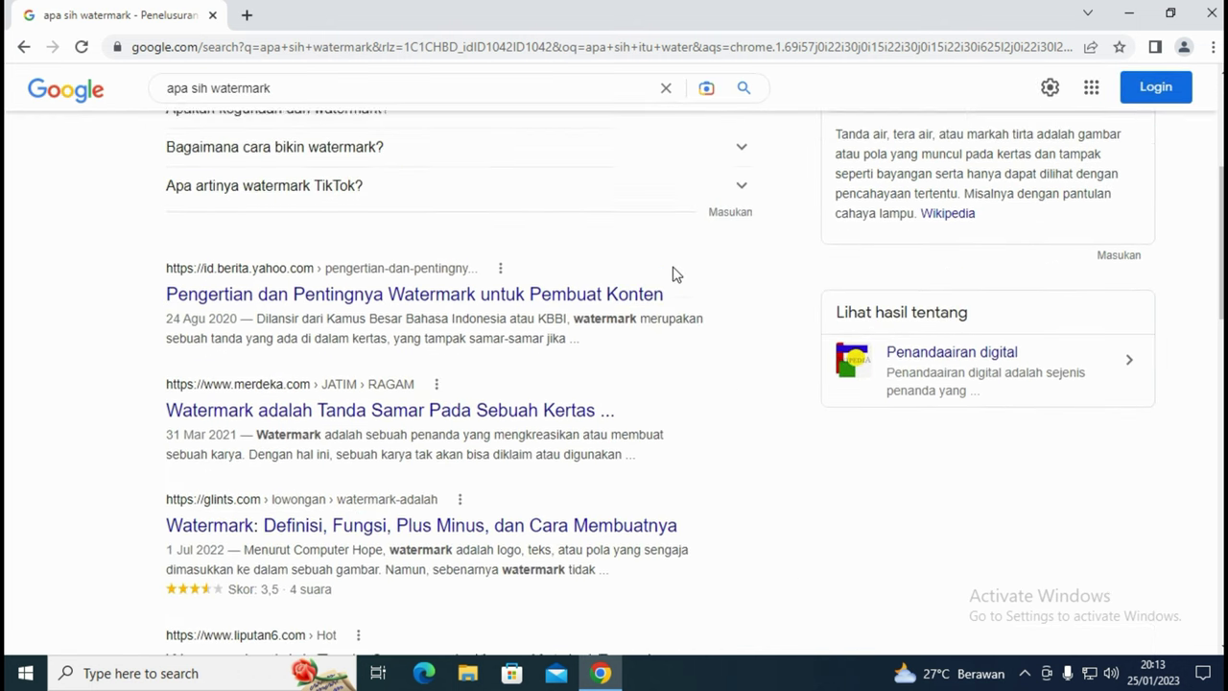
pyautogui.scroll(1, 398, 246)
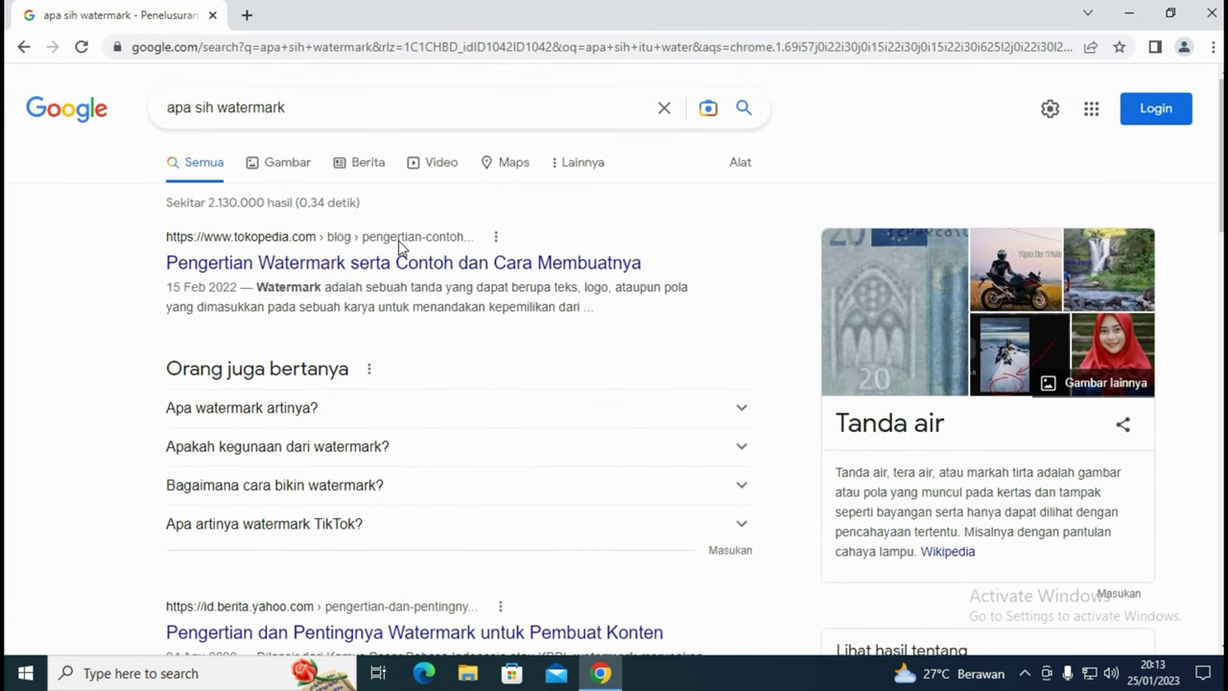
pyautogui.click(446, 268)
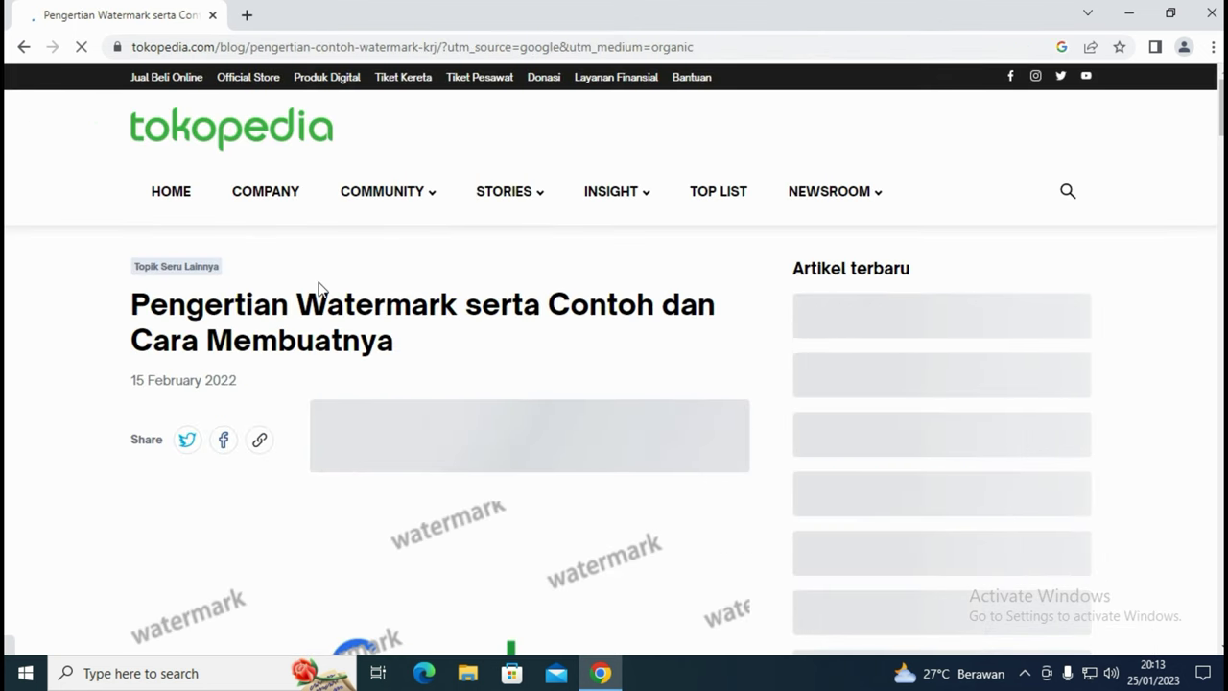
# Read the article's introduction and its explanation of what a watermark is.
pyautogui.scroll(-4, 319, 288)
pyautogui.scroll(-5, 138, 340)
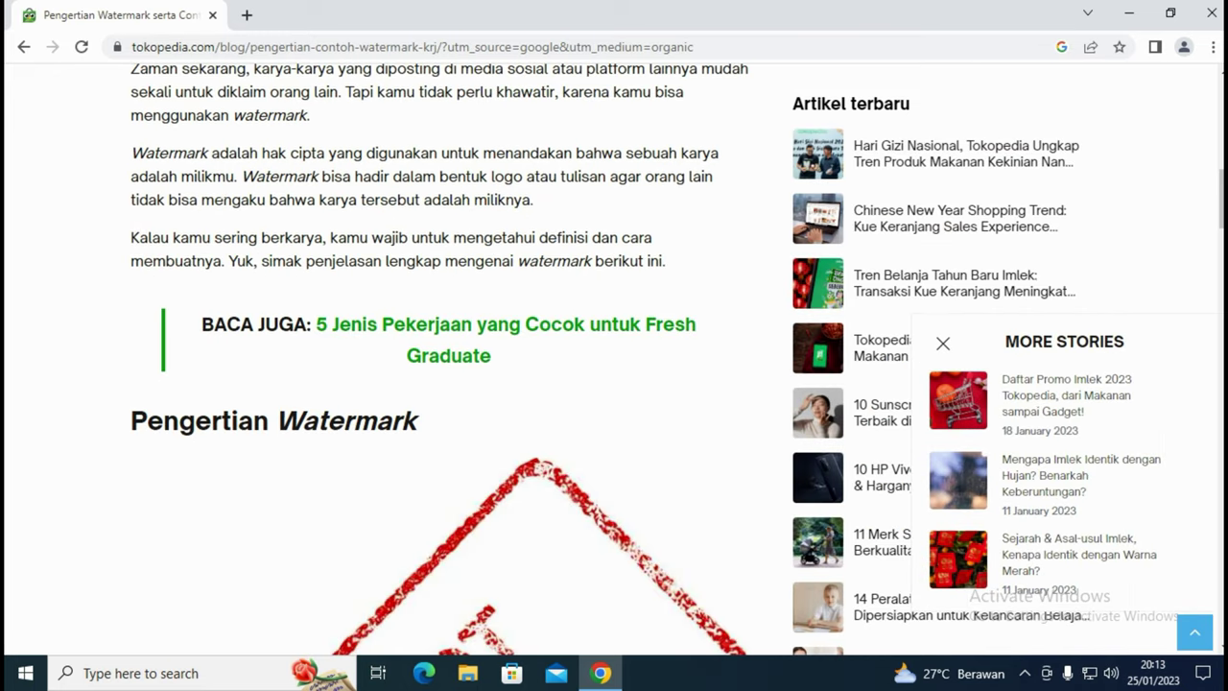
pyautogui.scroll(-1, 274, 234)
pyautogui.scroll(1, 442, 384)
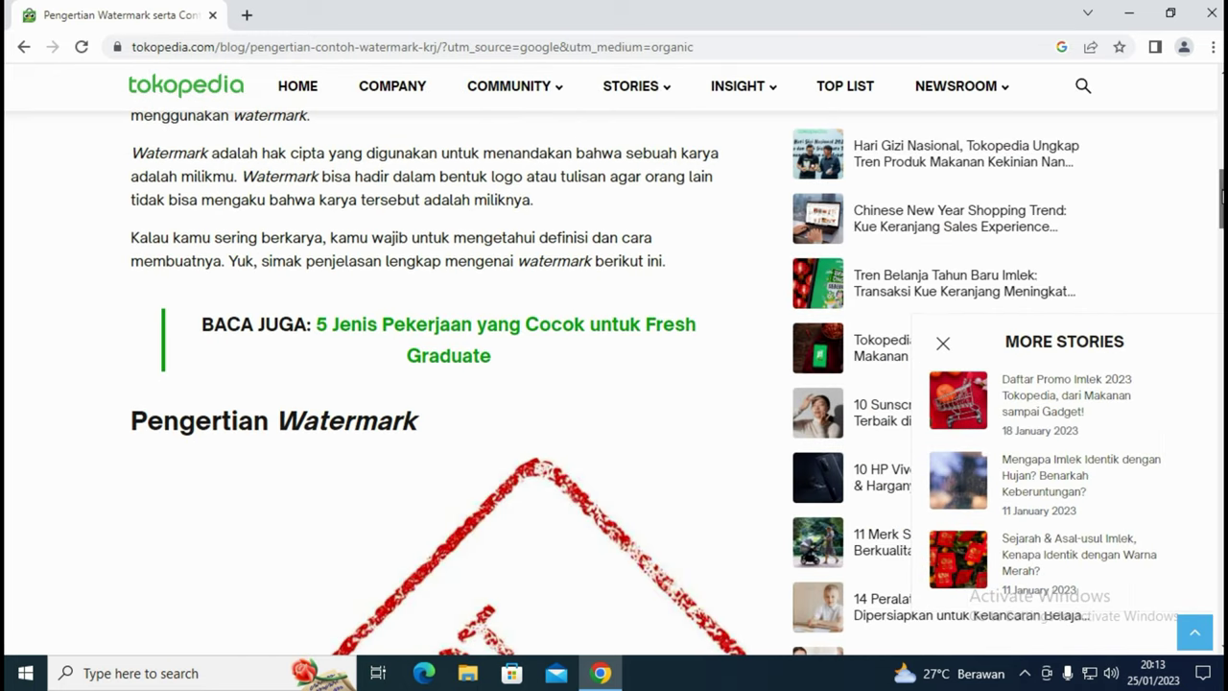
pyautogui.scroll(4, 441, 383)
pyautogui.scroll(3, 441, 384)
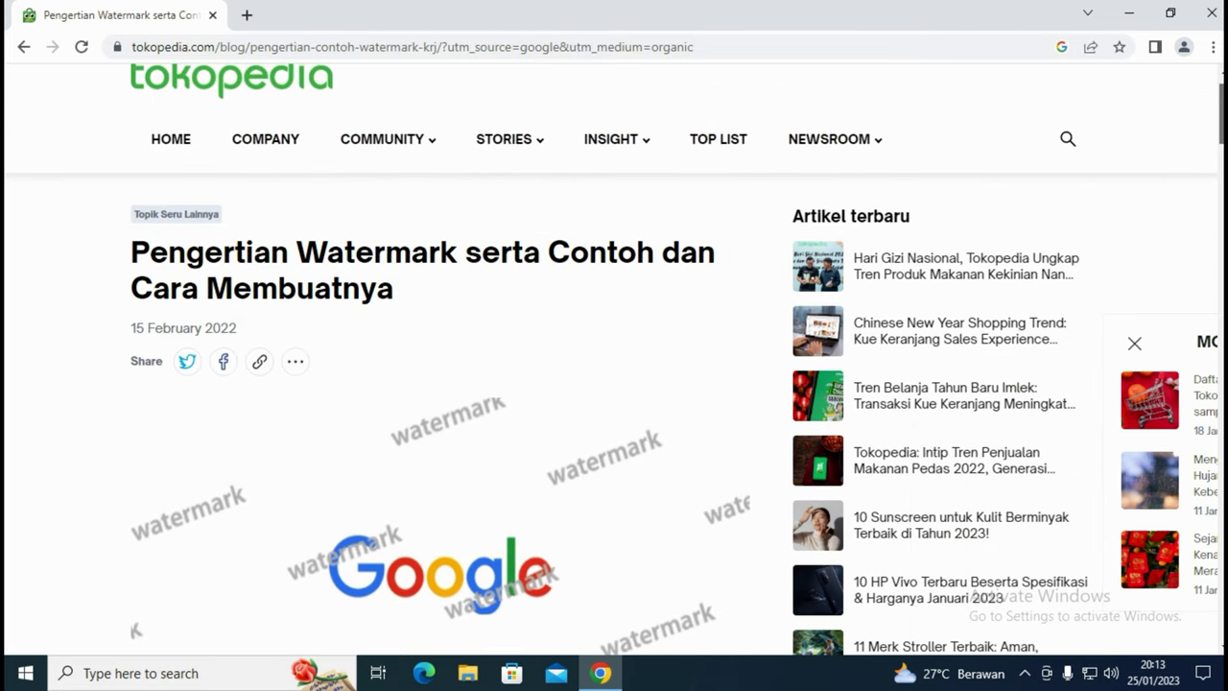
pyautogui.scroll(-5, 442, 384)
pyautogui.scroll(-2, 441, 384)
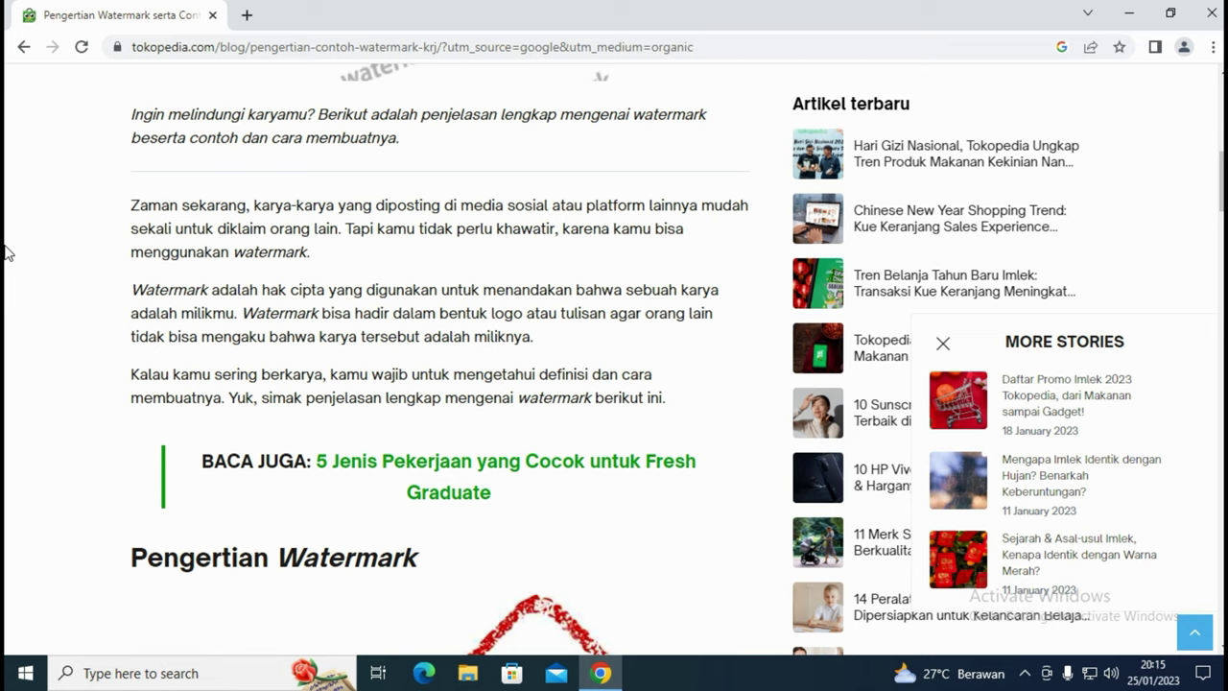
# Search the web for "faststone".
pyautogui.click(259, 54)
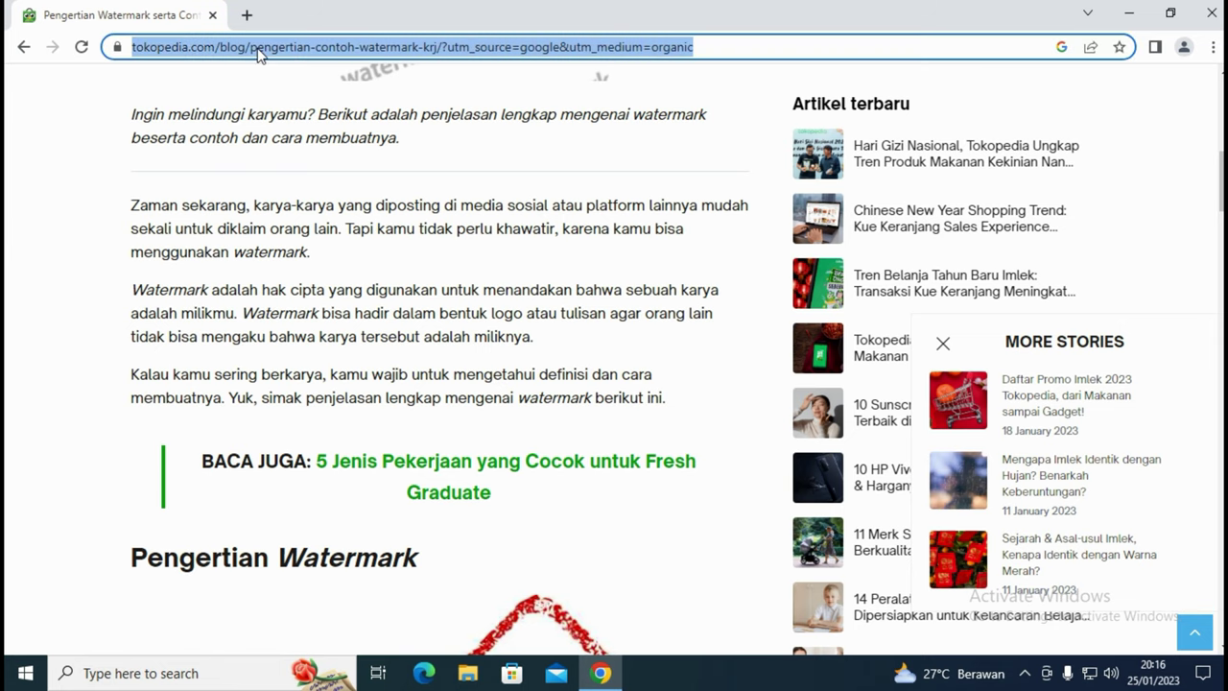
pyautogui.write('fas')
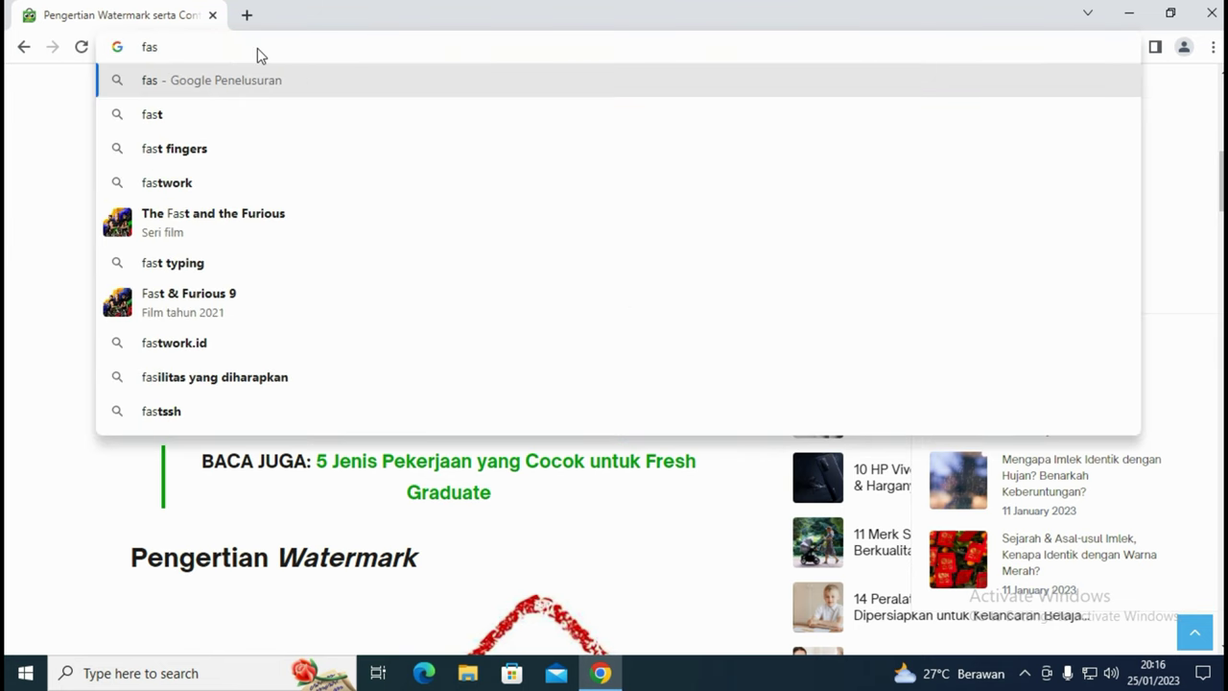
pyautogui.write('to')
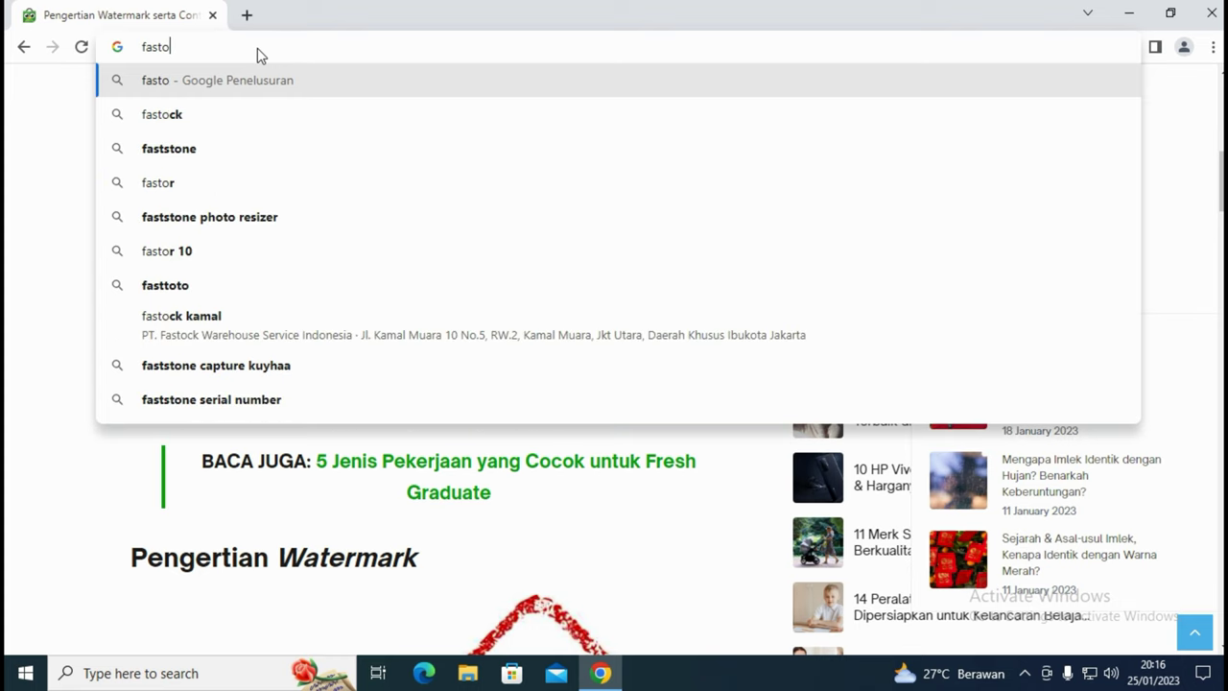
pyautogui.write('ne')
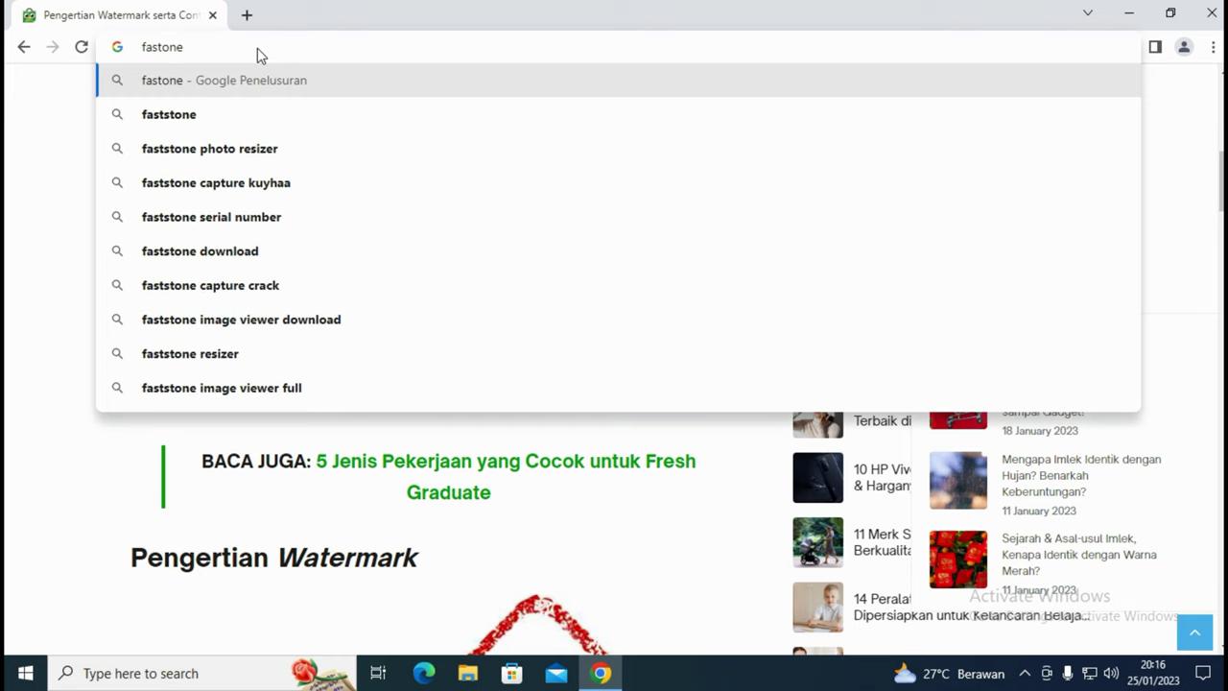
pyautogui.press('BackSpace')
pyautogui.press('BackSpace')
pyautogui.press('BackSpace')
pyautogui.write('s')
pyautogui.write('tone')
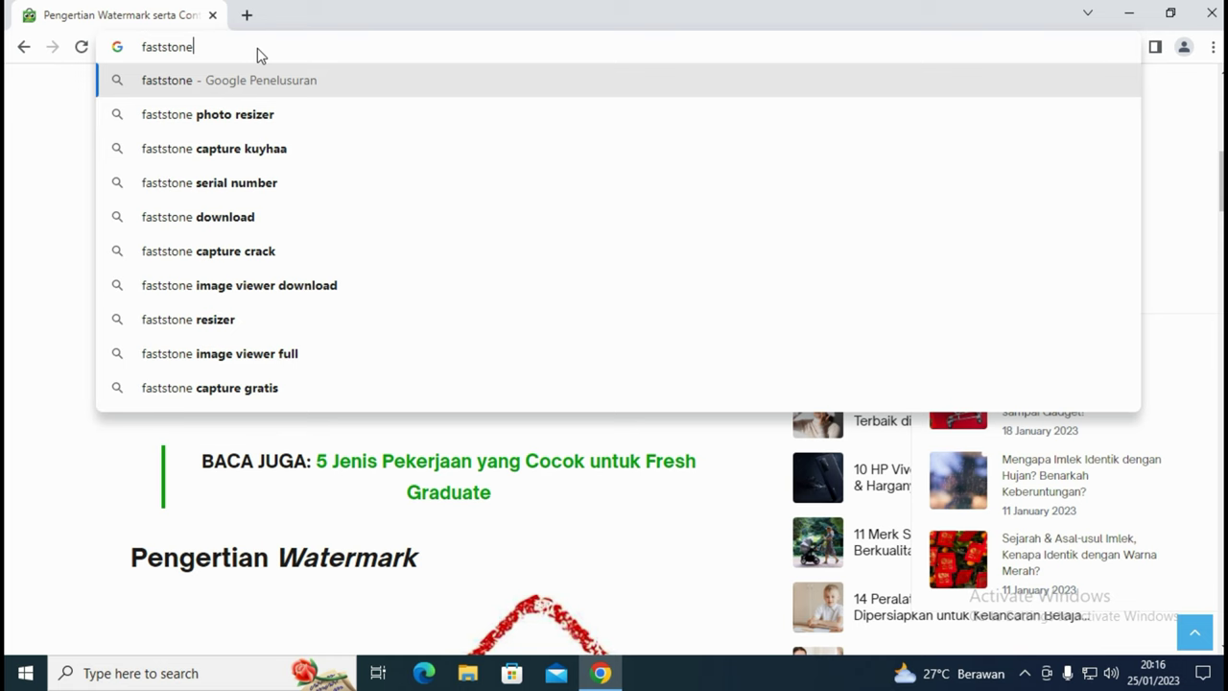
pyautogui.press('Return')
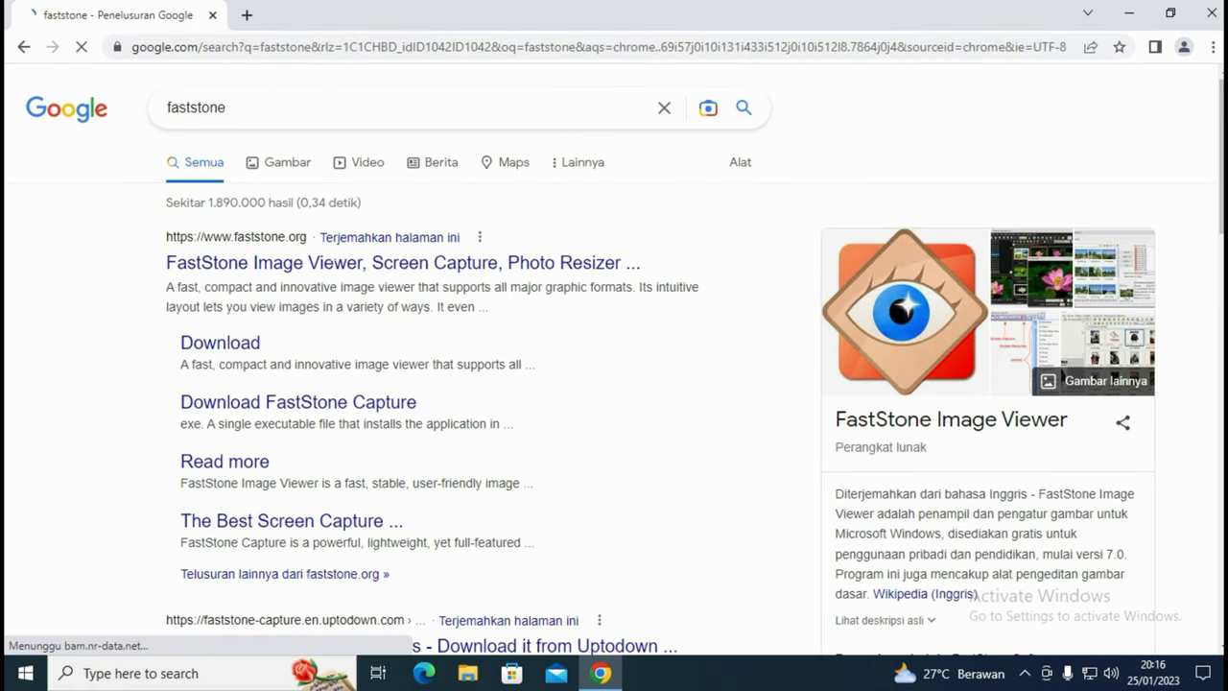
# Open the official faststone.org website from the results, dismiss the translation offer and highlight the site's address.
pyautogui.click(312, 264)
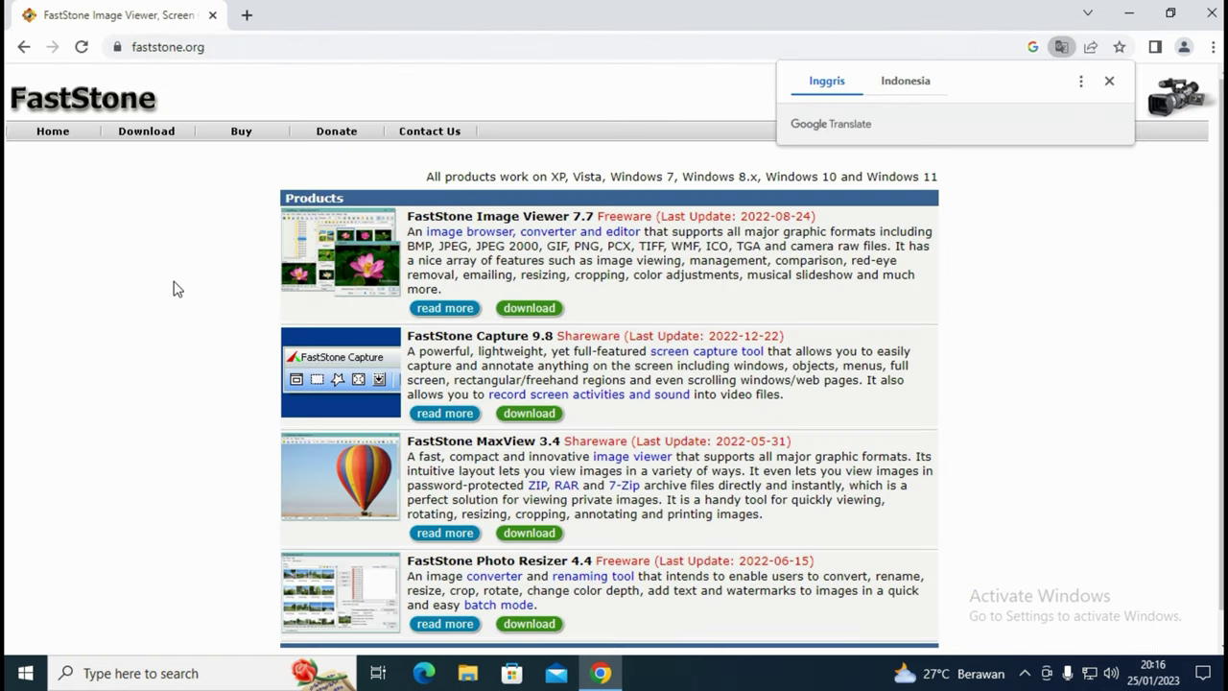
pyautogui.click(1110, 81)
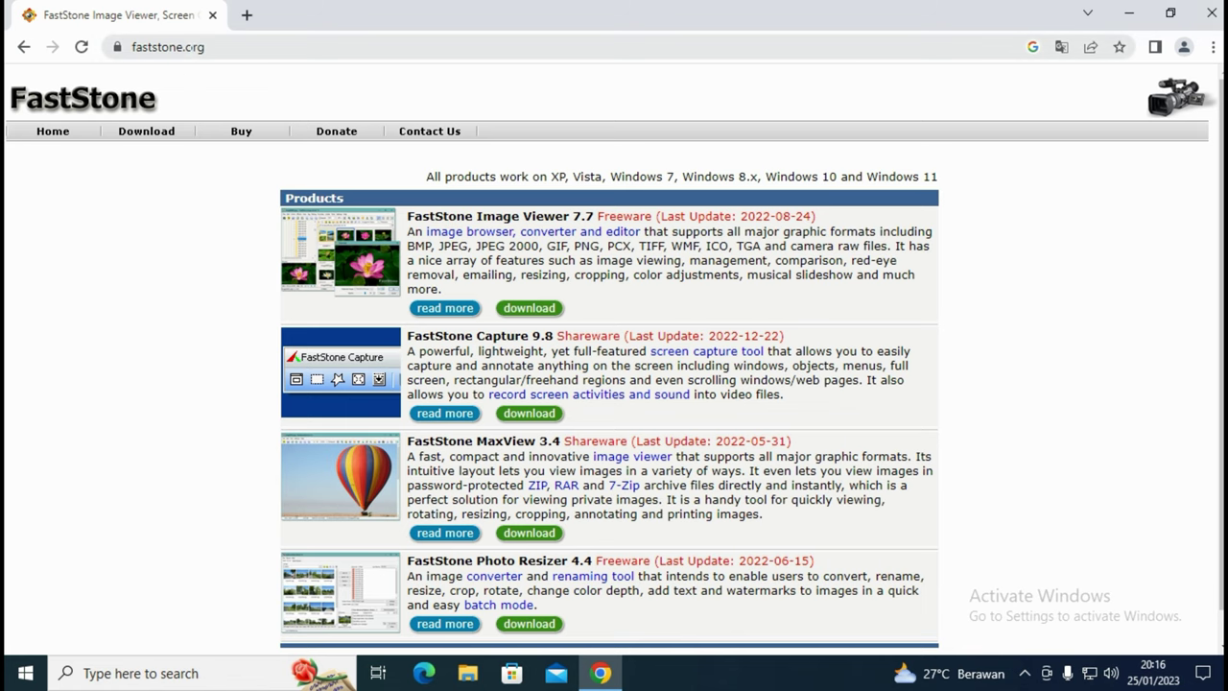
pyautogui.click(202, 47)
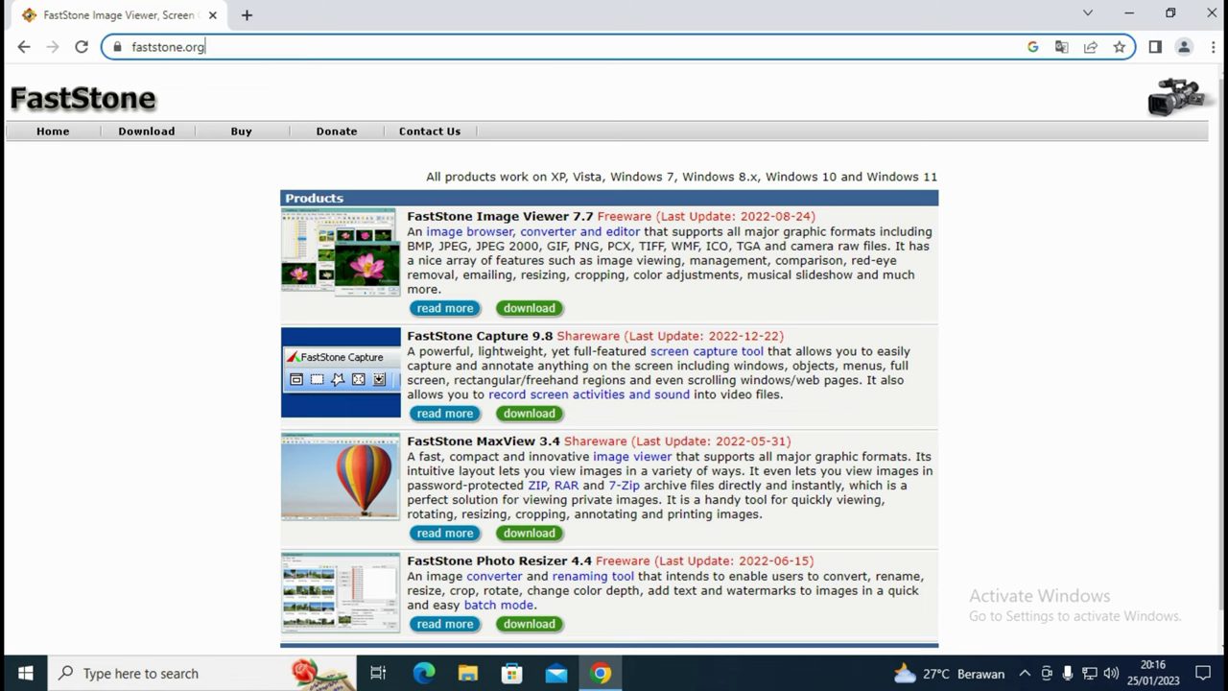
pyautogui.doubleClick(192, 47)
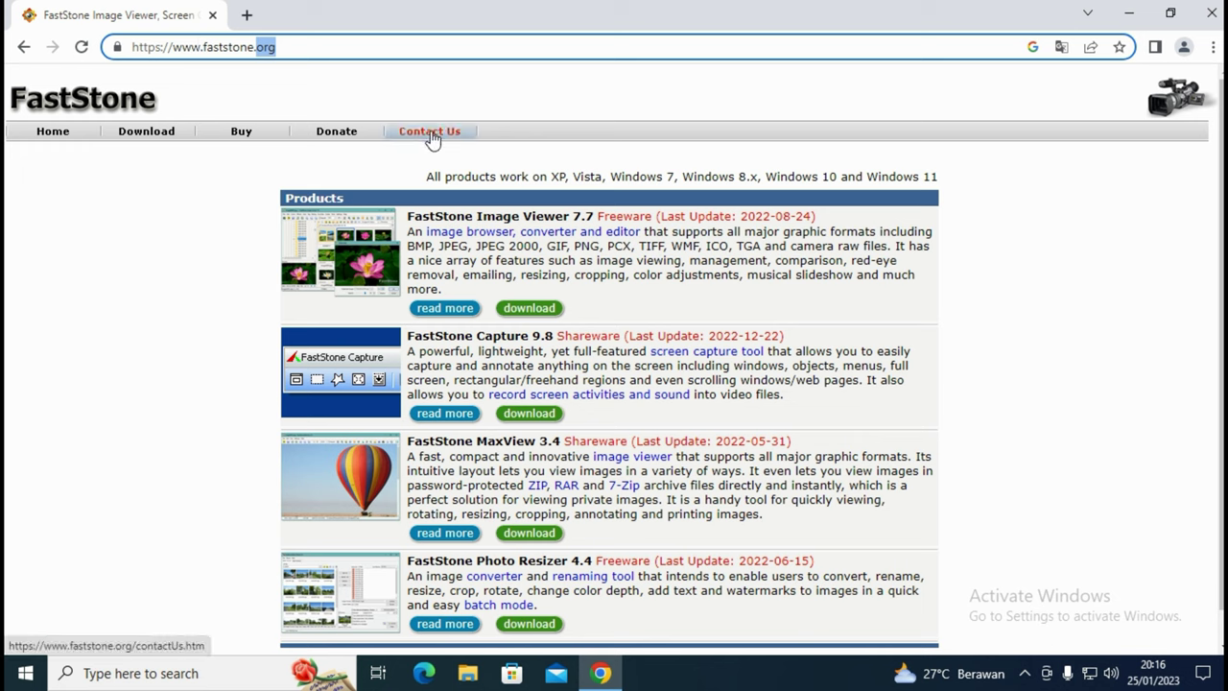
# Download the portable version of FastStone Photo Resizer 4.4.
pyautogui.scroll(-1, 614, 355)
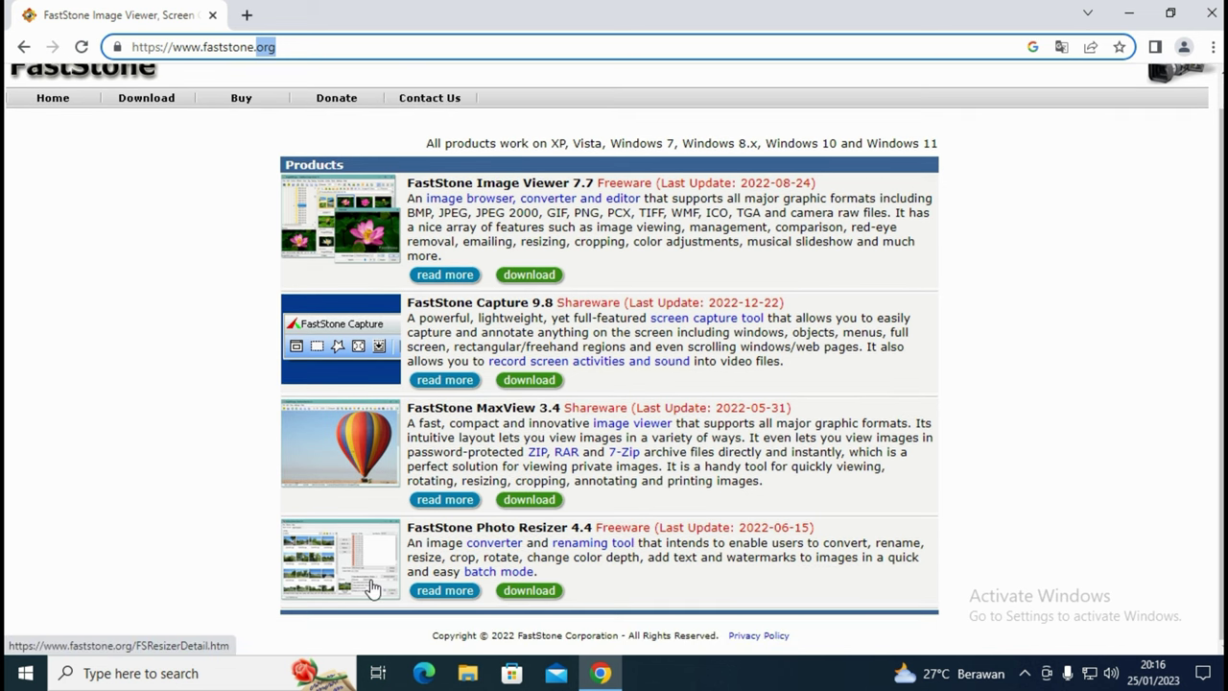
pyautogui.click(521, 591)
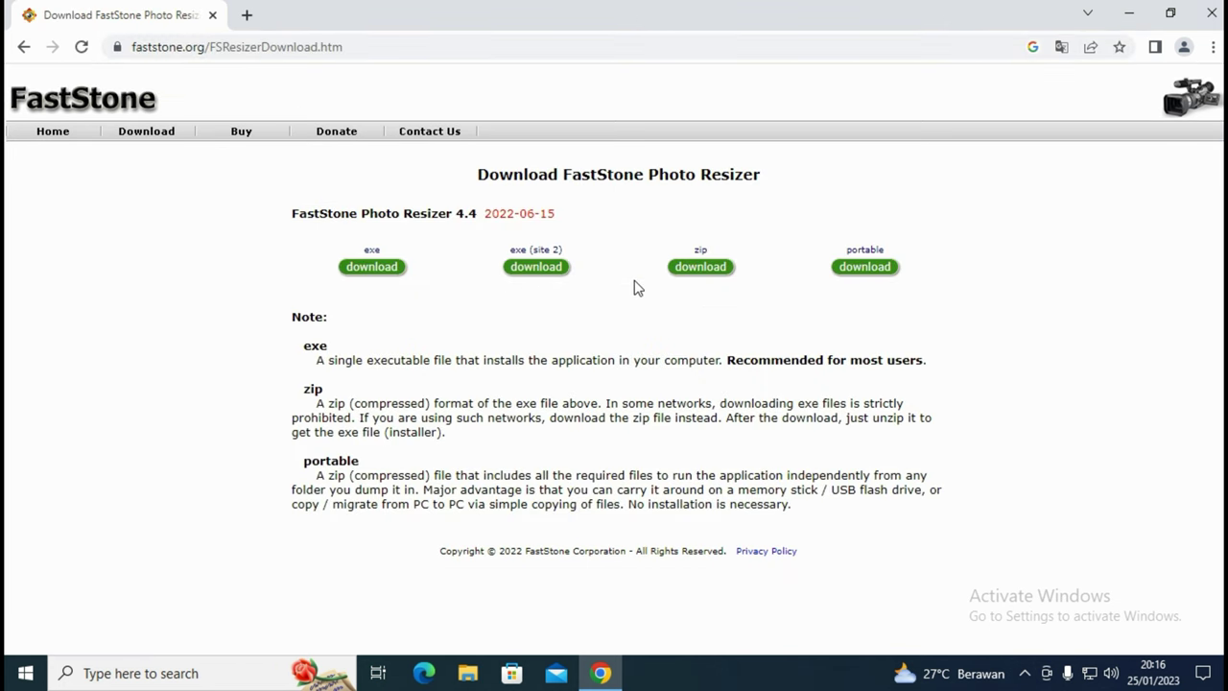
pyautogui.click(852, 272)
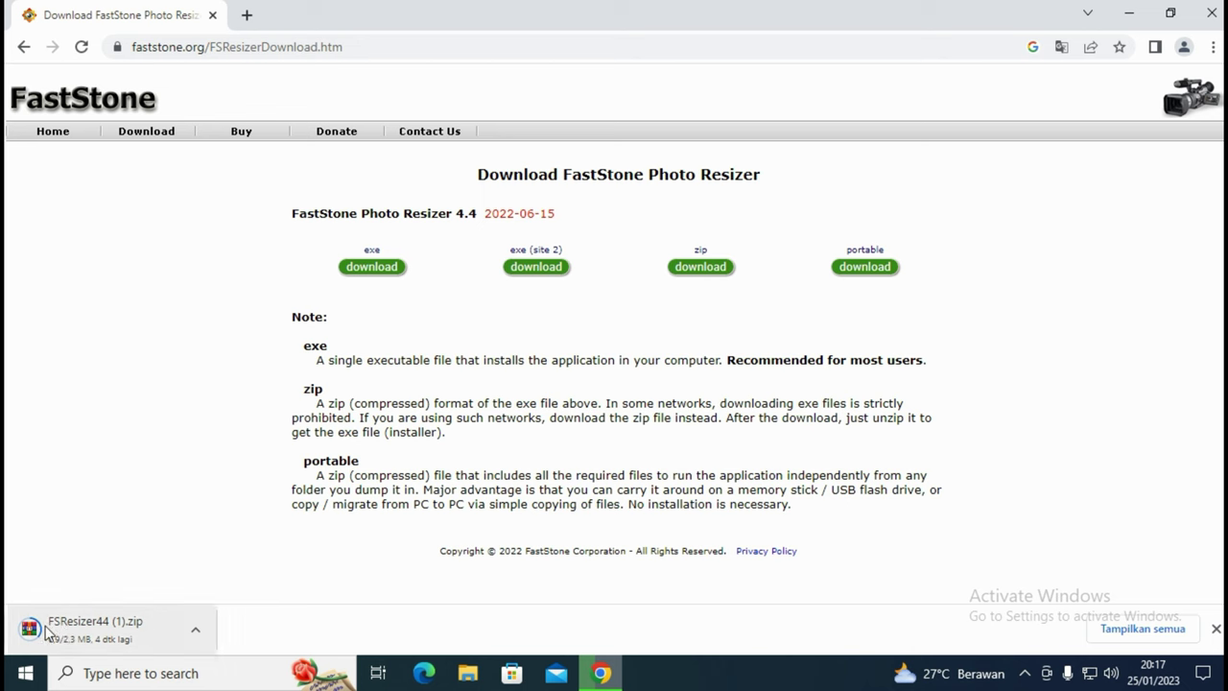
# Minimize the browser, switch to File Explorer and open the DATA ME (D:) drive.
pyautogui.click(1129, 13)
pyautogui.click(468, 673)
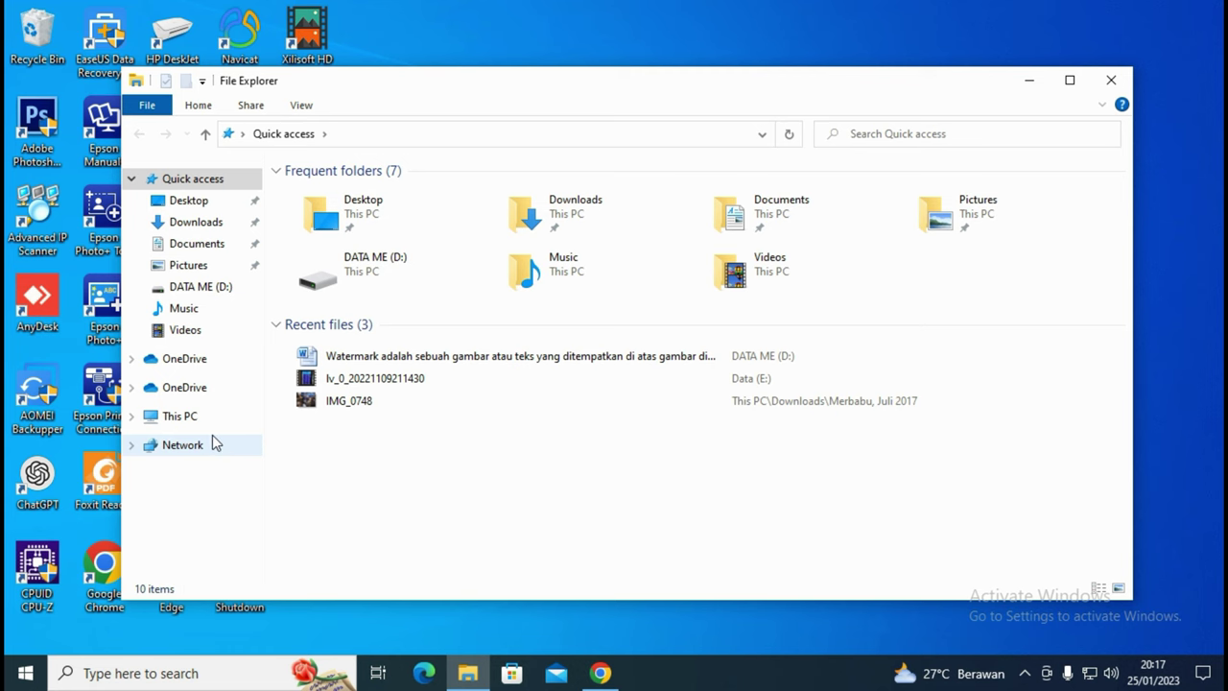
pyautogui.click(208, 416)
pyautogui.doubleClick(584, 396)
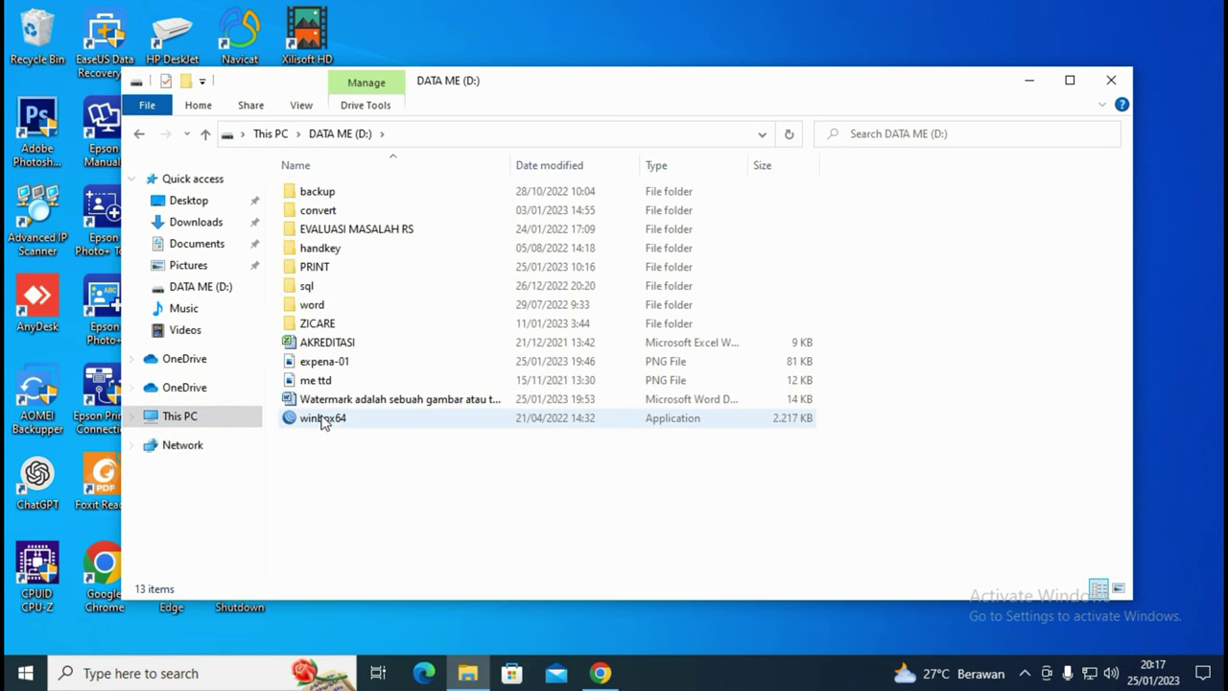
# Open the expena-01 PNG logo in the photo viewer and view it maximized.
pyautogui.click(323, 367)
pyautogui.doubleClick(322, 368)
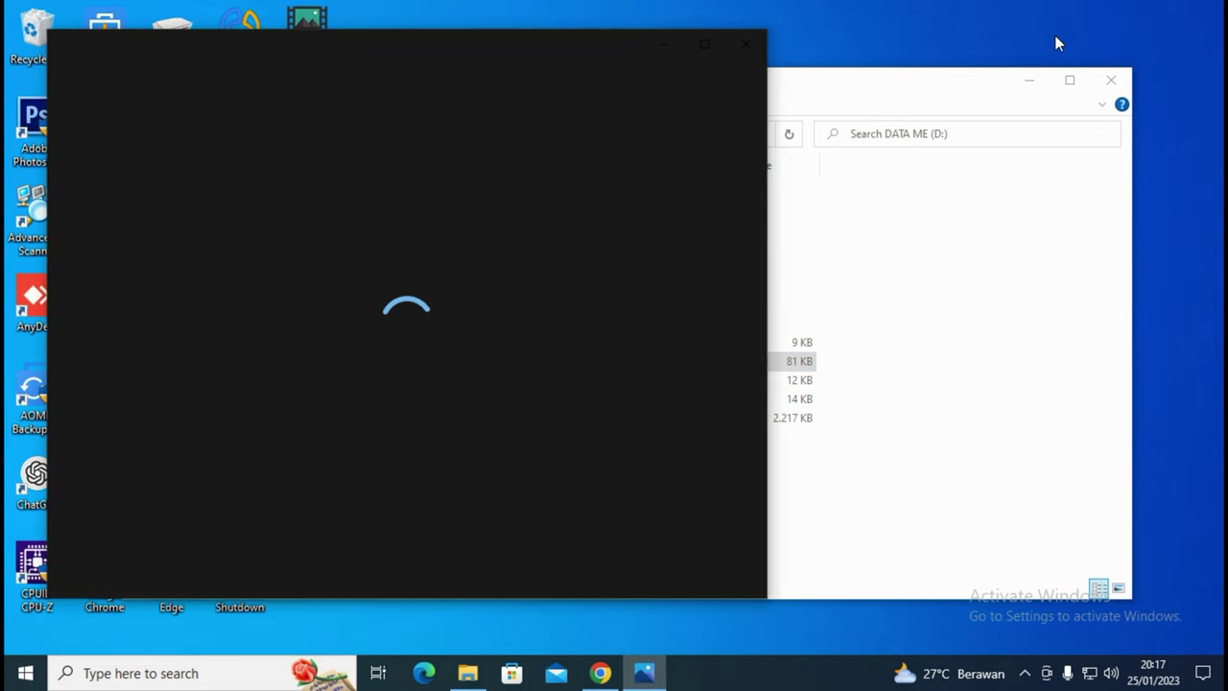
pyautogui.click(1028, 79)
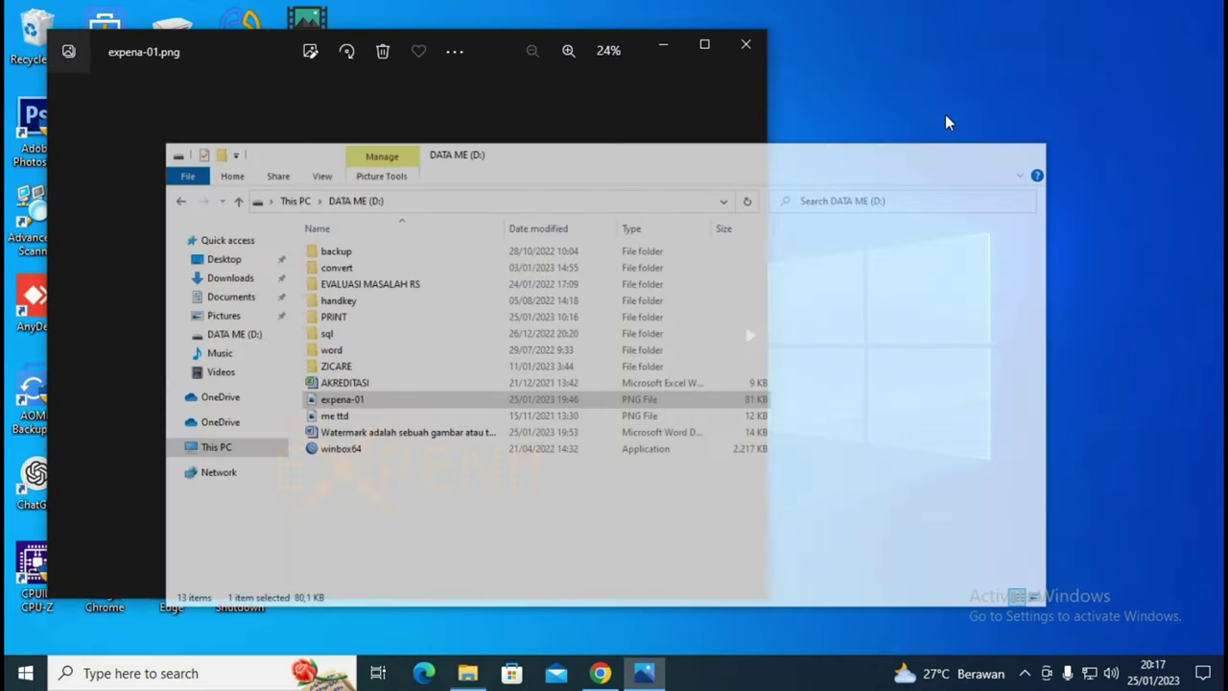
pyautogui.click(703, 46)
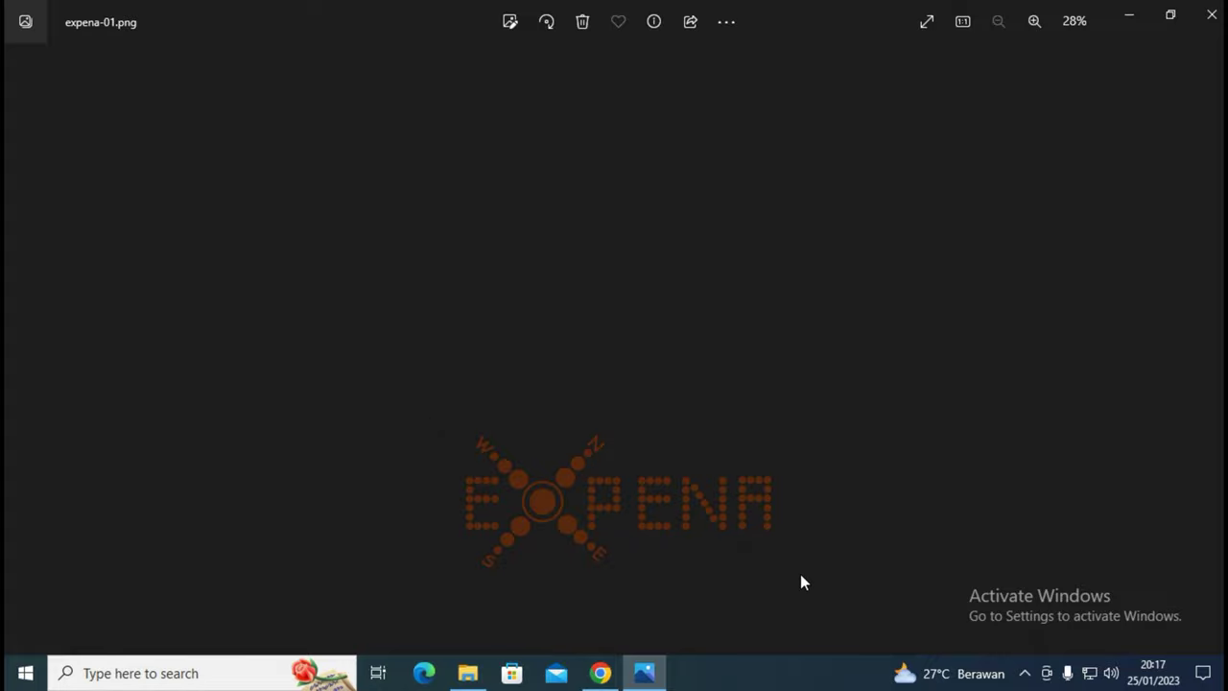
# Return to File Explorer, open the "Merbabu, Juli 2017" folder in Downloads and look over its photos.
pyautogui.click(468, 672)
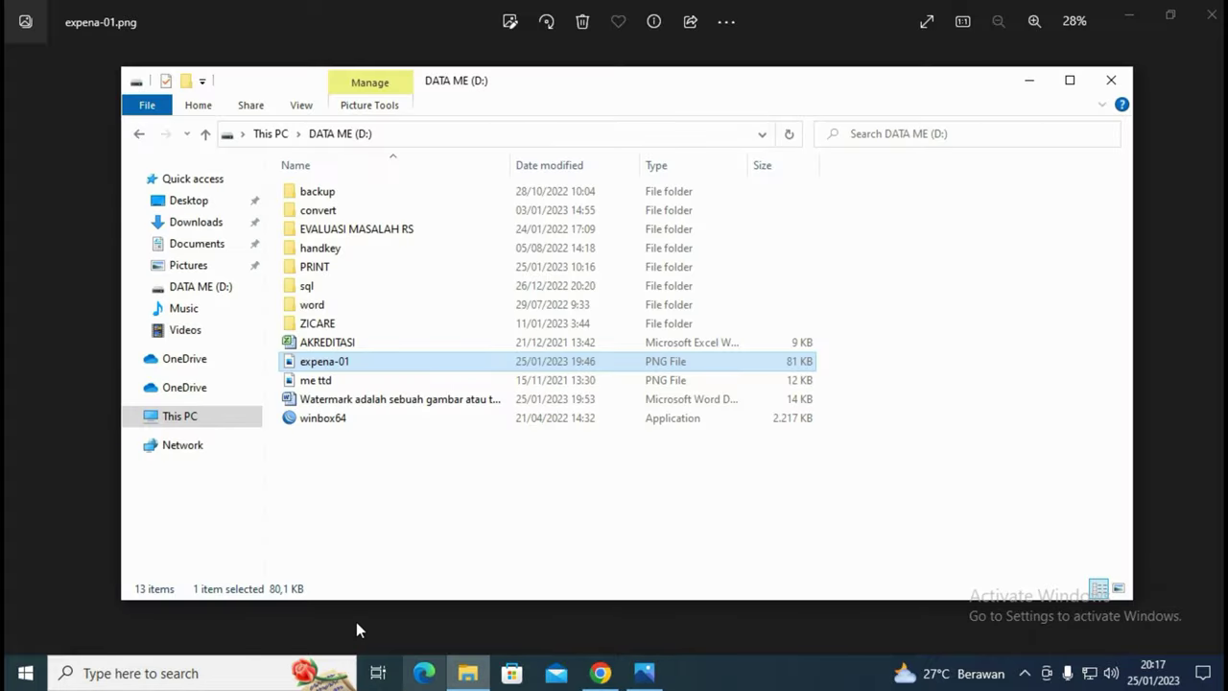
pyautogui.click(187, 223)
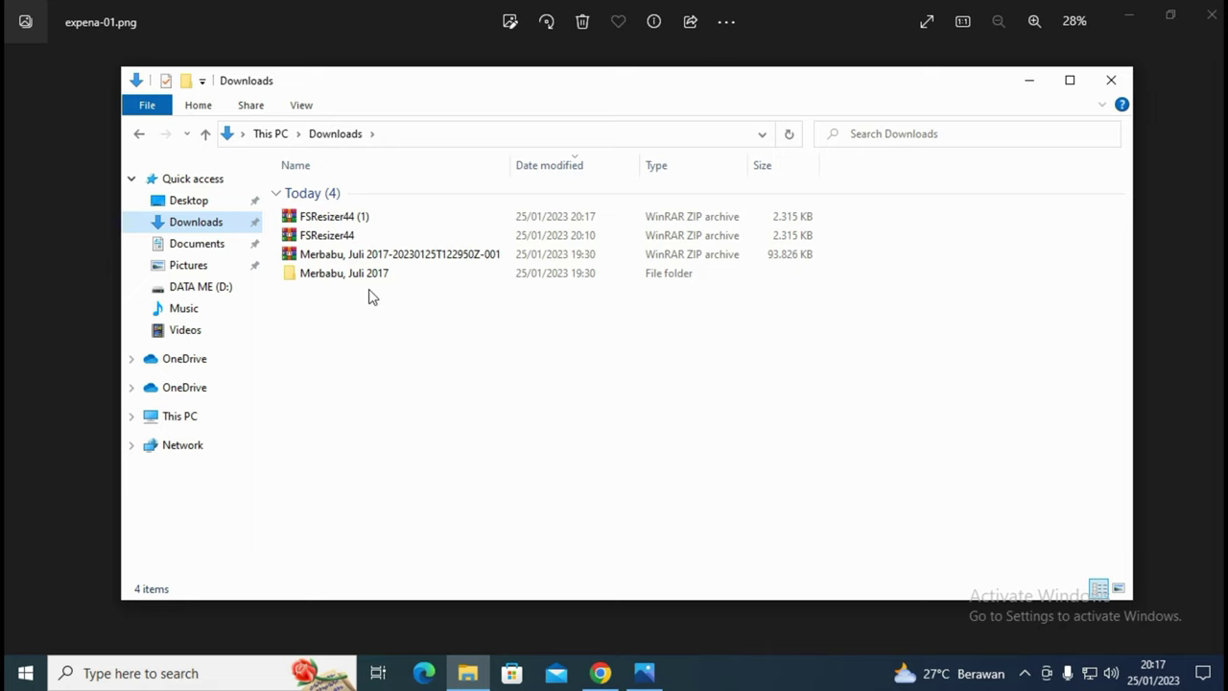
pyautogui.doubleClick(343, 278)
pyautogui.scroll(-5, 486, 244)
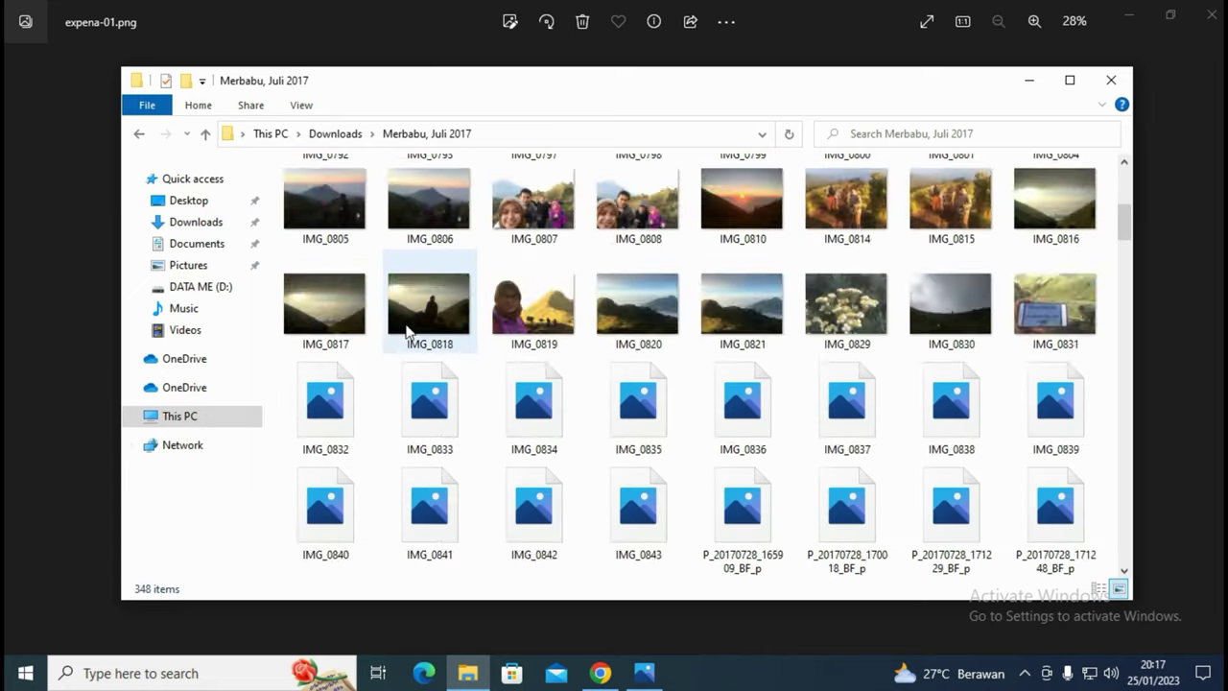
pyautogui.scroll(4, 430, 326)
# Open the photo IMG_0779 and browse through the pictures that follow it.
pyautogui.click(329, 308)
pyautogui.doubleClick(326, 305)
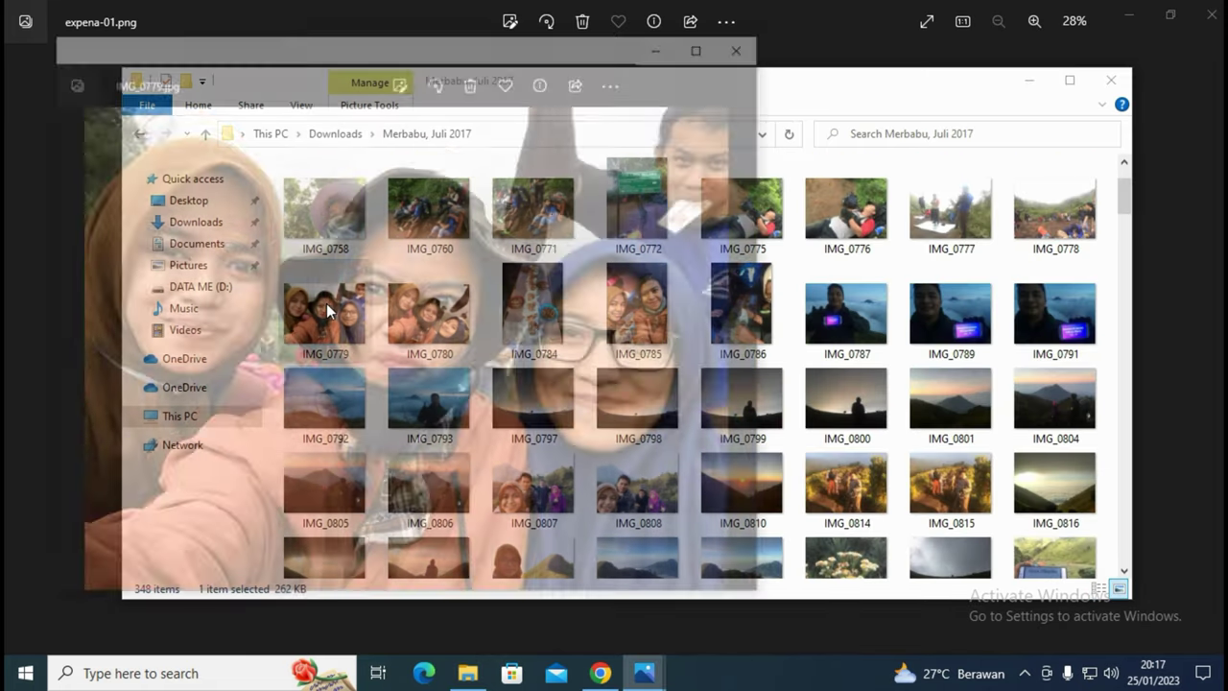
pyautogui.press('Right')
pyautogui.press('Right')
pyautogui.press('Right')
pyautogui.press('Right')
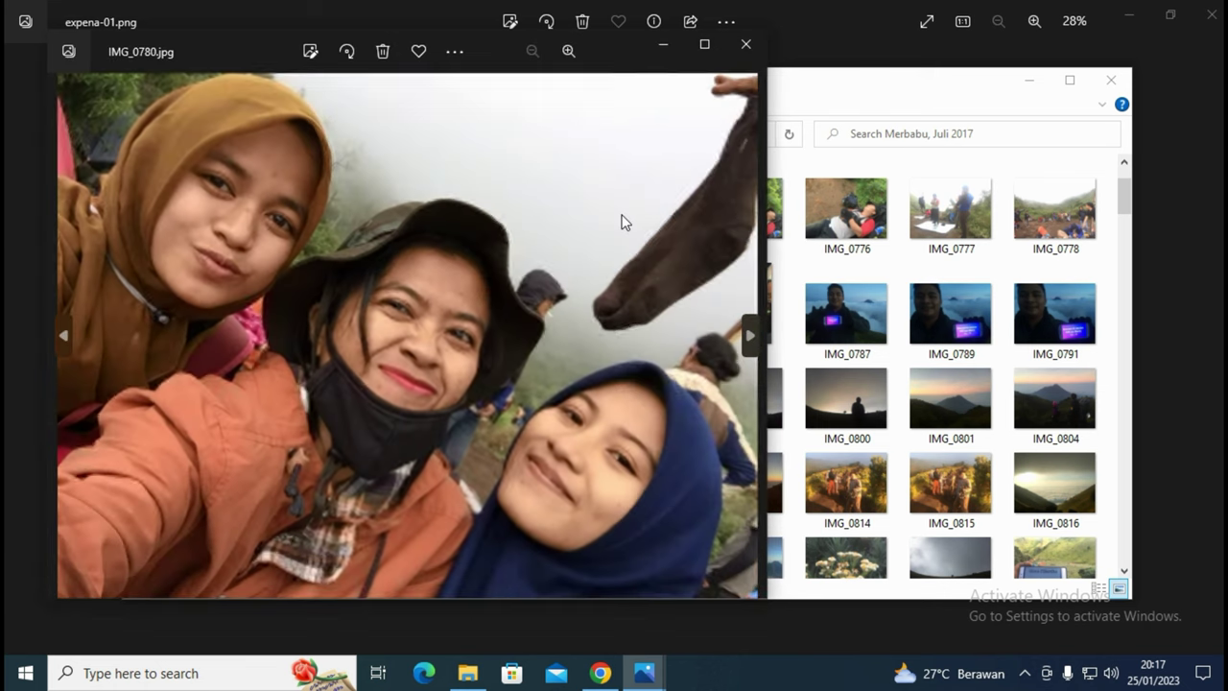
# Browse on from IMG_0780, view the sunset photo IMG_0810 and the photo following it, and close the photo viewer.
pyautogui.press('Right')
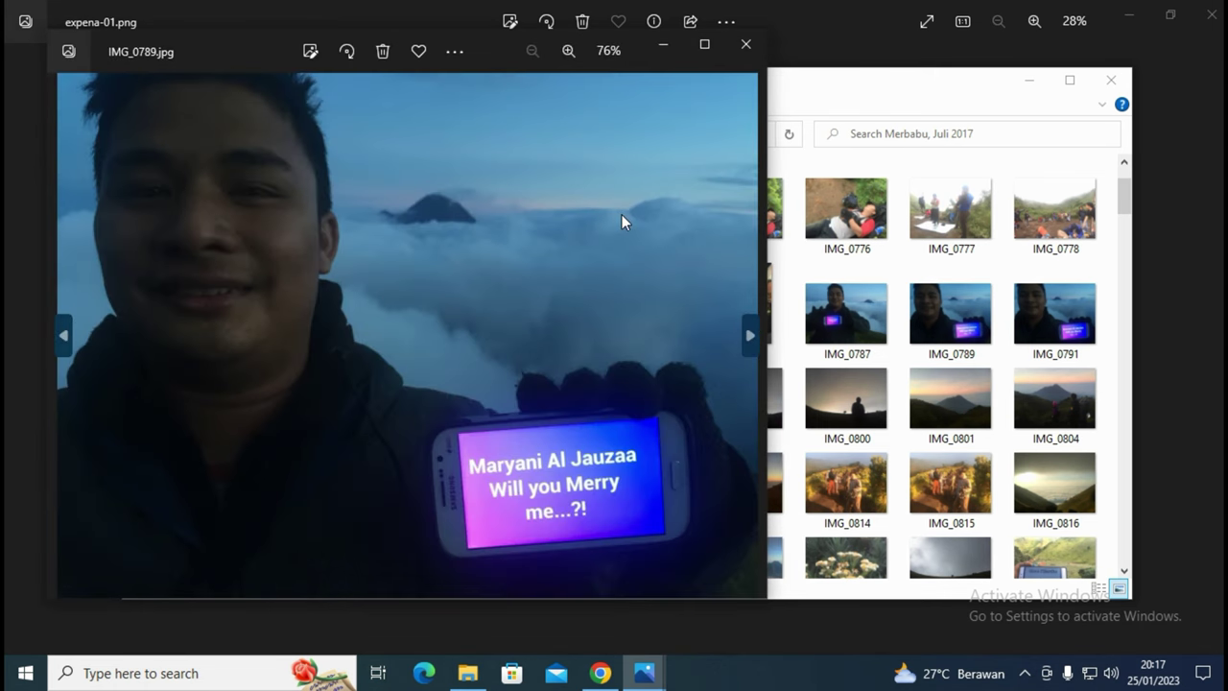
pyautogui.click(745, 45)
pyautogui.scroll(-2, 811, 341)
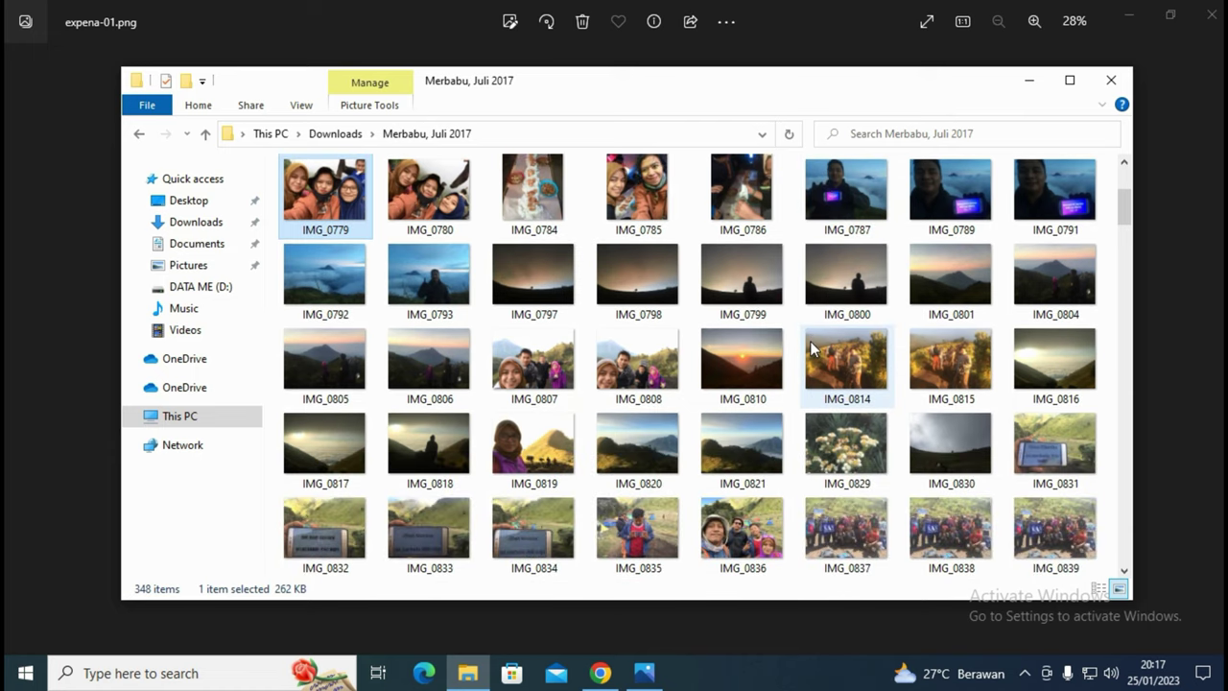
pyautogui.doubleClick(761, 366)
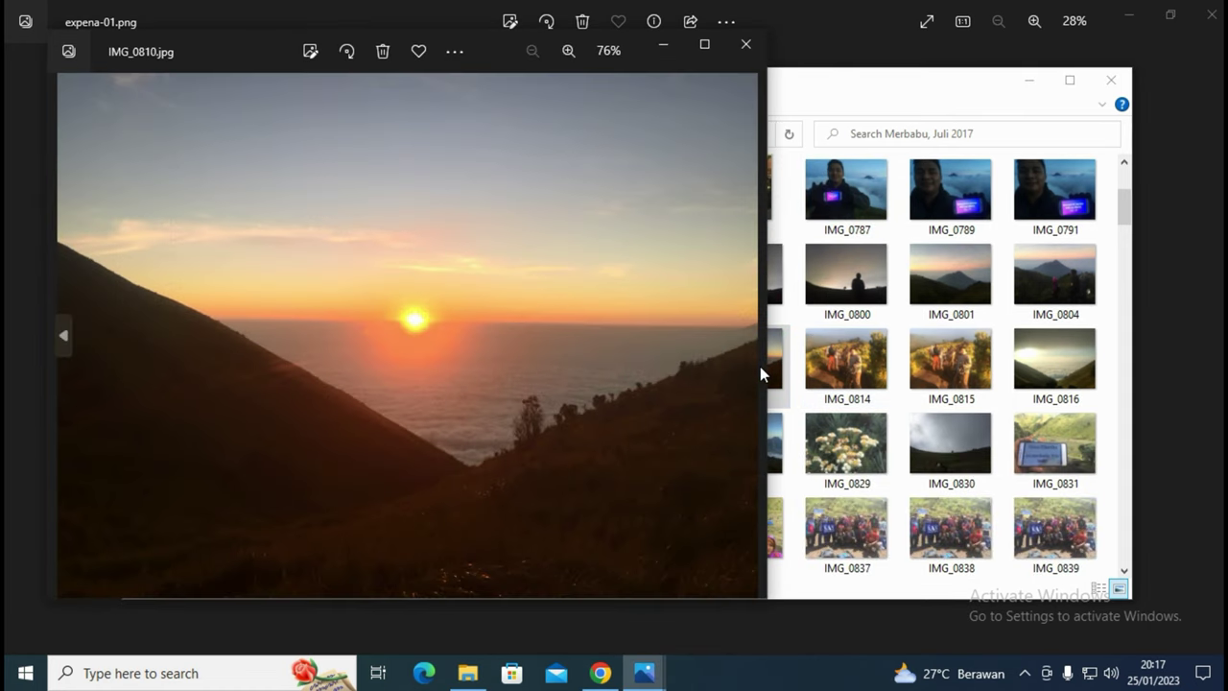
pyautogui.click(752, 341)
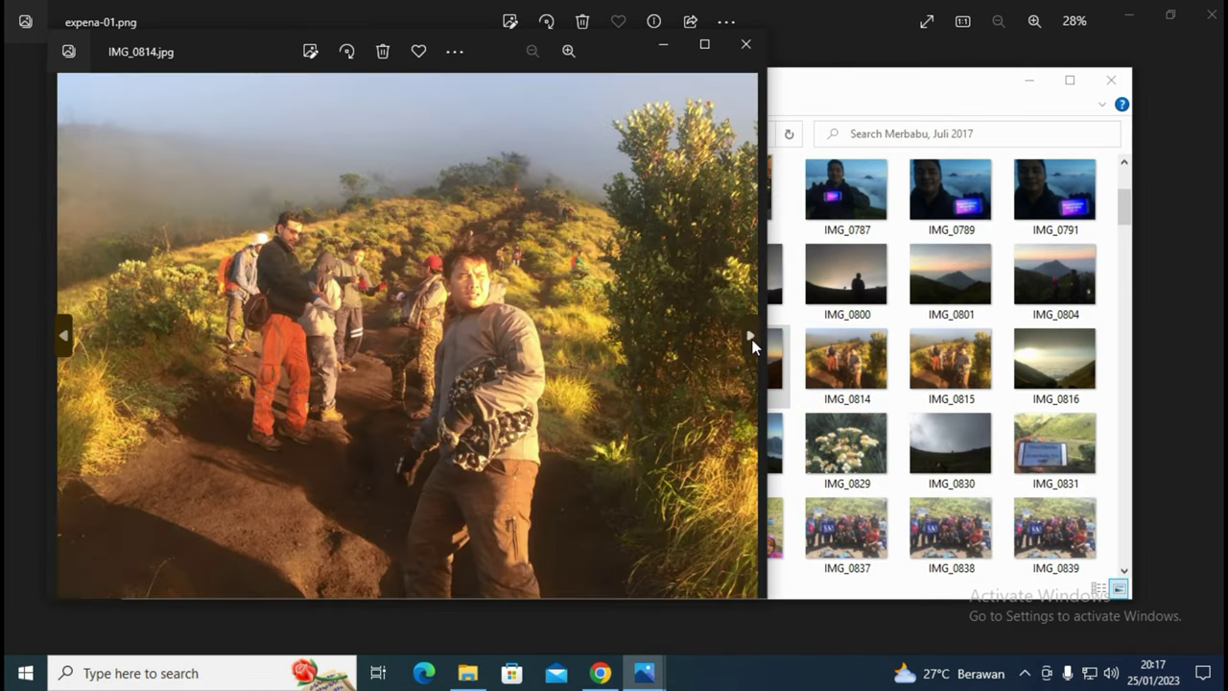
pyautogui.click(750, 342)
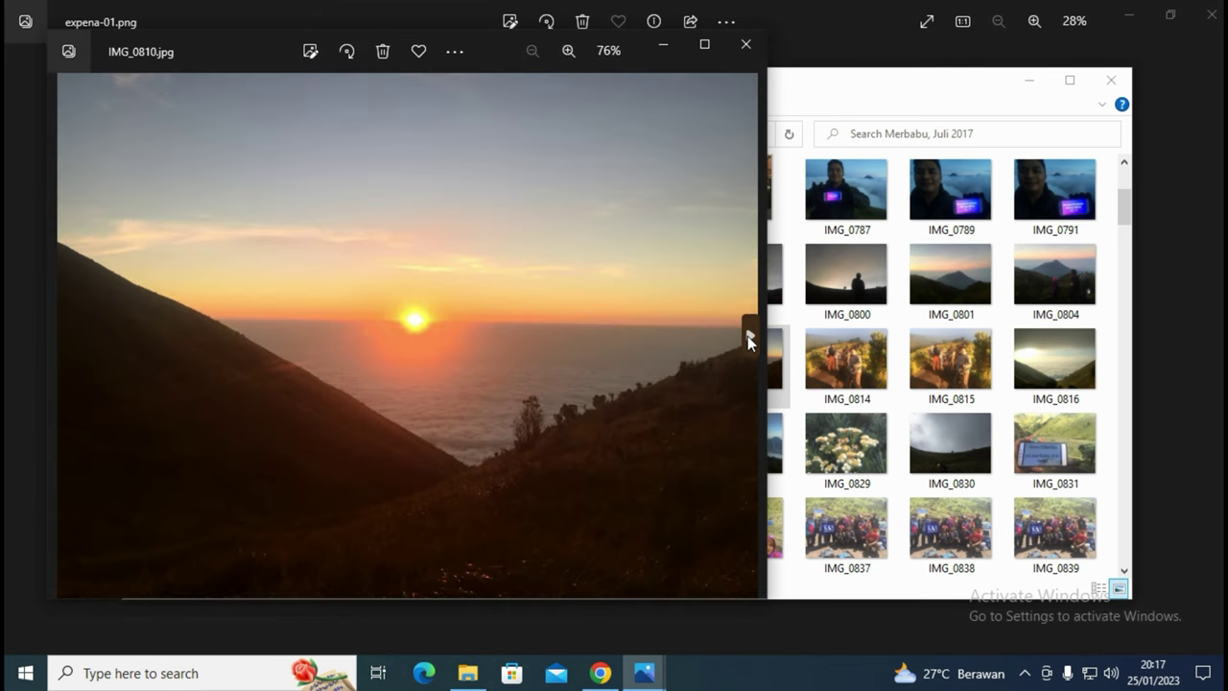
pyautogui.click(748, 45)
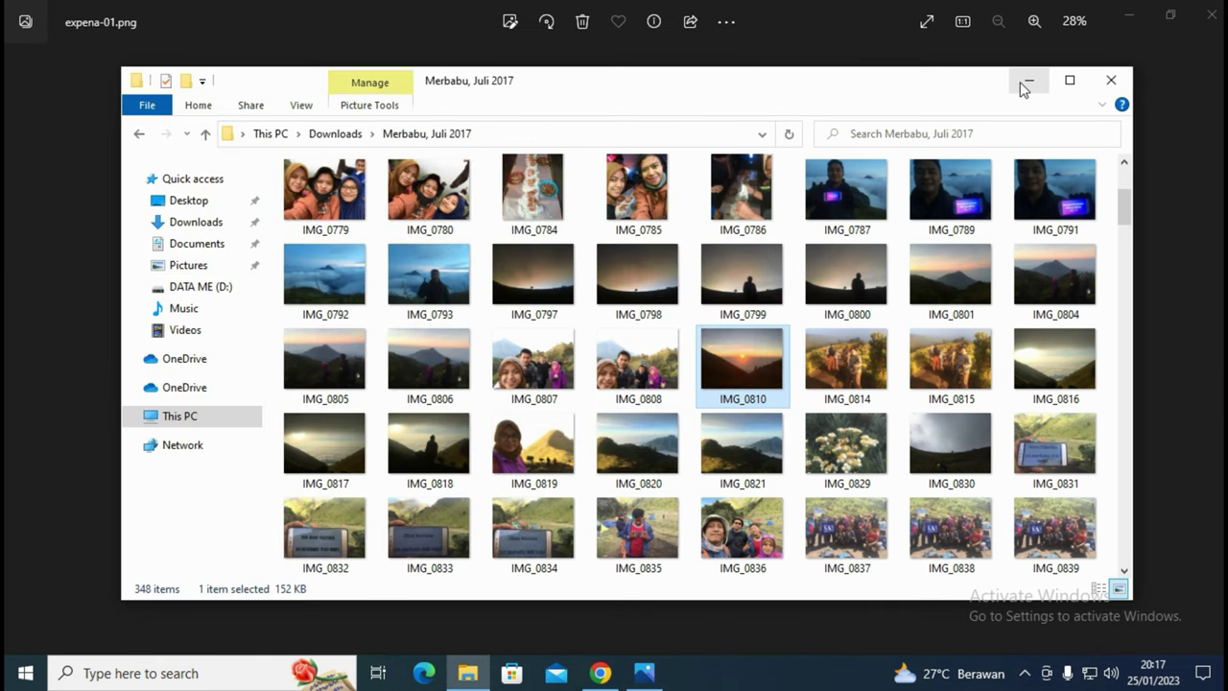
# Close the expena-01 logo view and return to File Explorer, opening the DATA ME (D:) drive.
pyautogui.click(1028, 80)
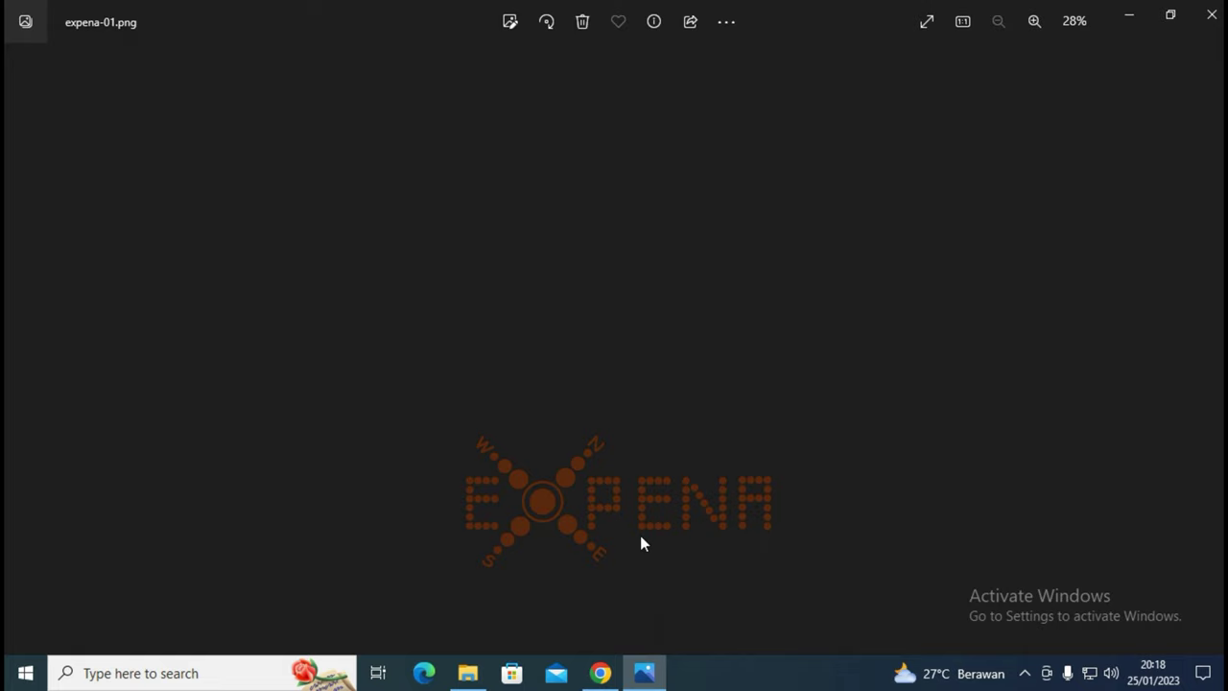
pyautogui.click(1212, 14)
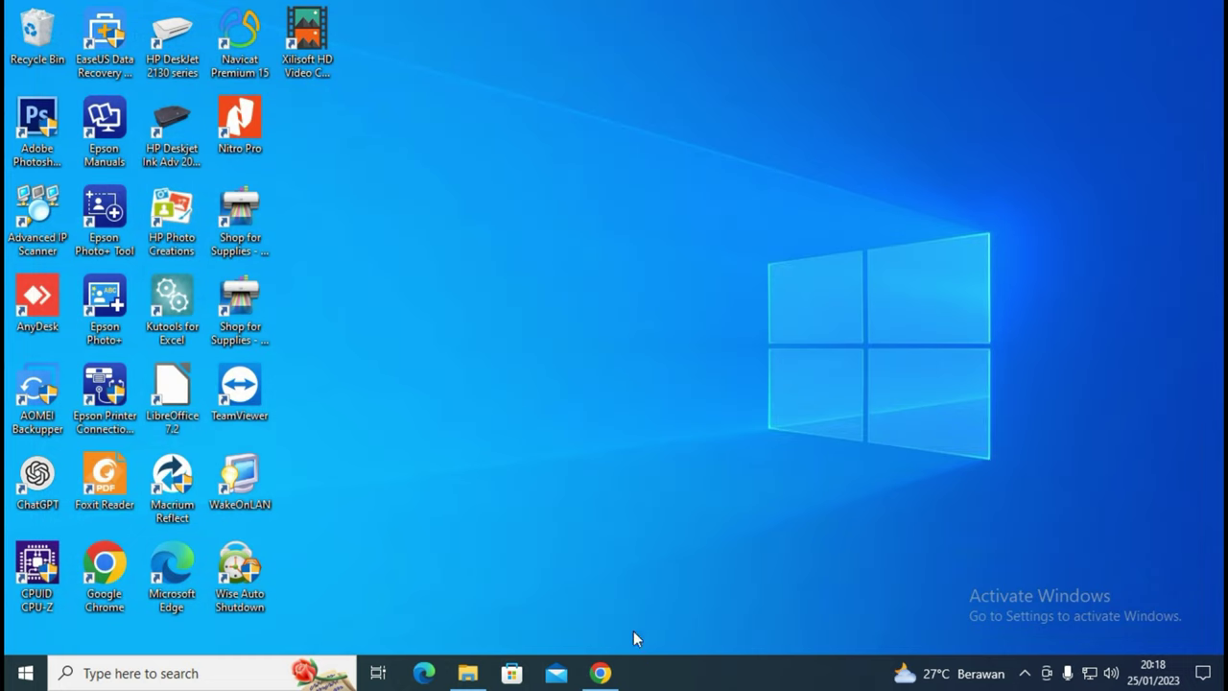
pyautogui.click(467, 673)
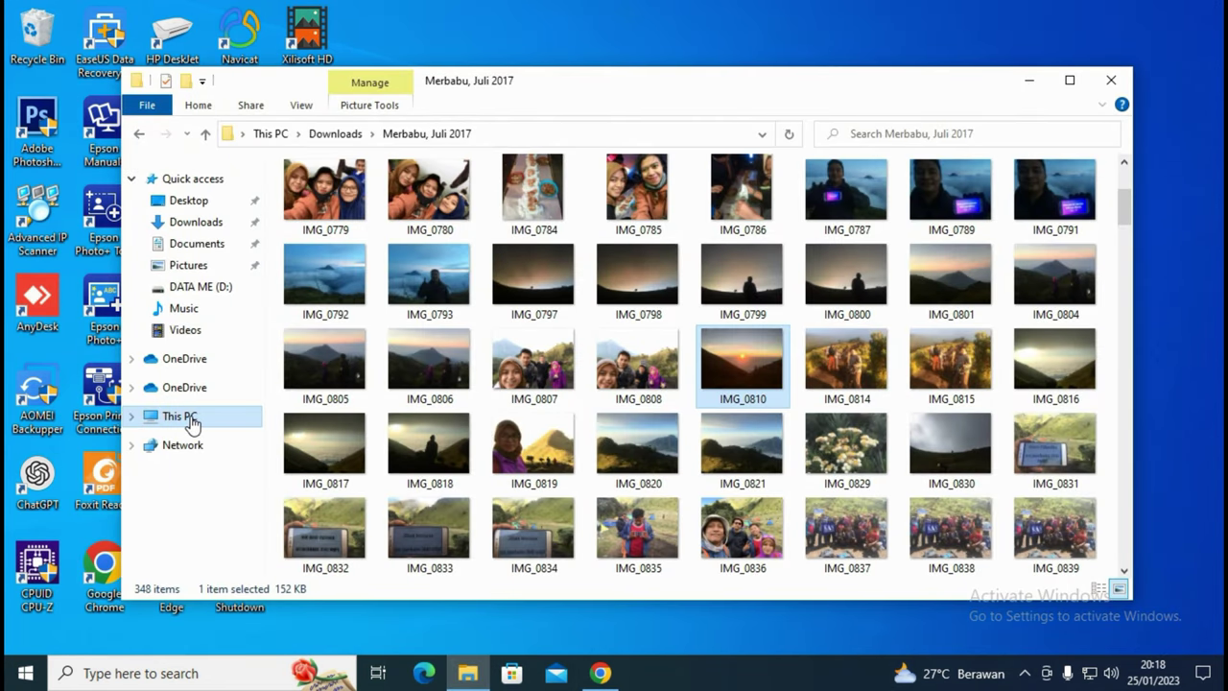
pyautogui.click(192, 422)
pyautogui.doubleClick(604, 376)
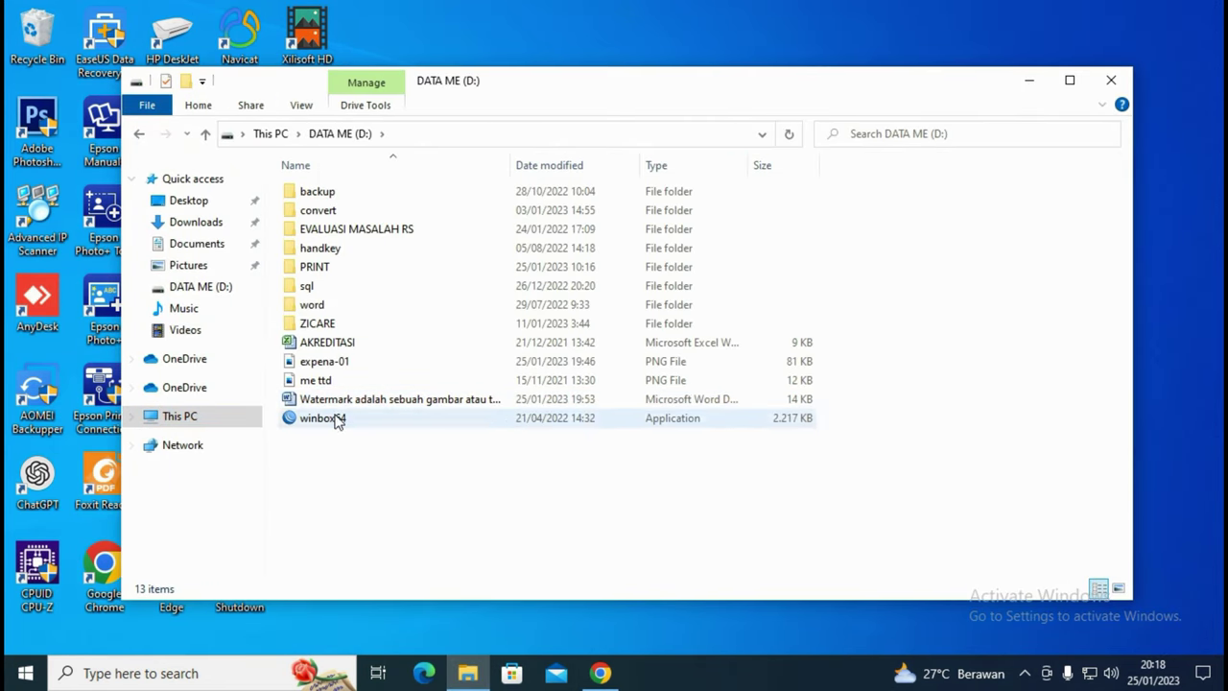
# Open the expena-01 PNG with Microsoft Office 2010 and dismiss the activation wizard.
pyautogui.click(324, 363)
pyautogui.rightClick(324, 362)
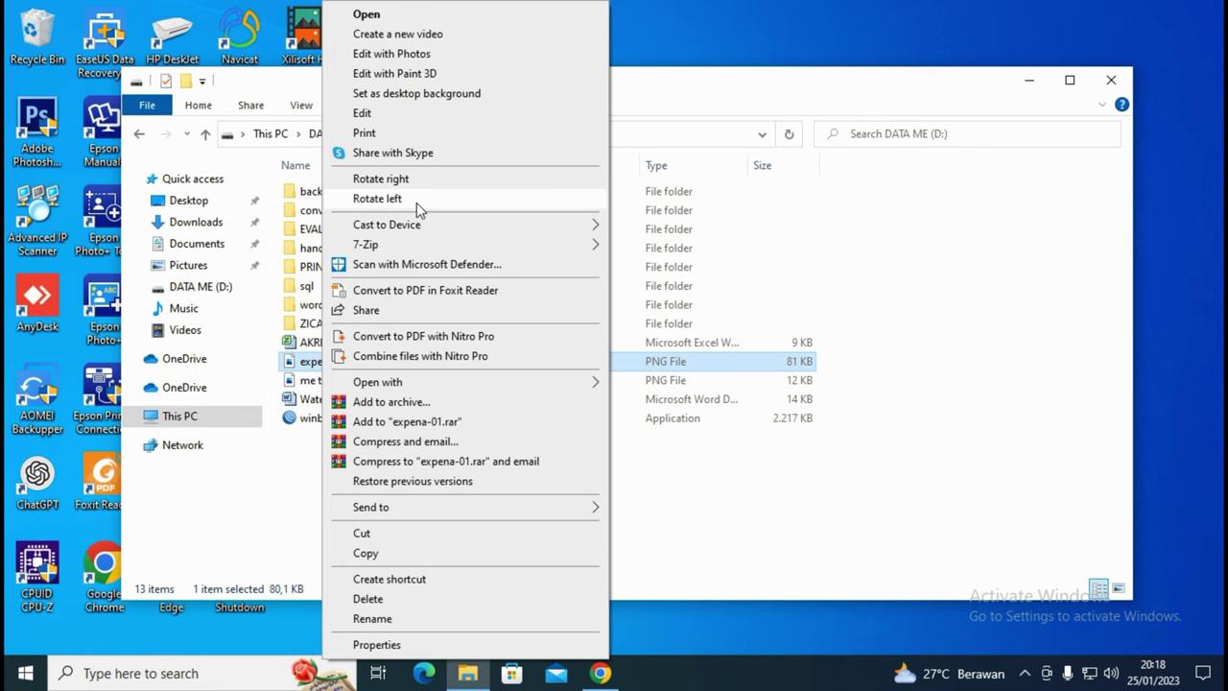
pyautogui.moveTo(419, 384)
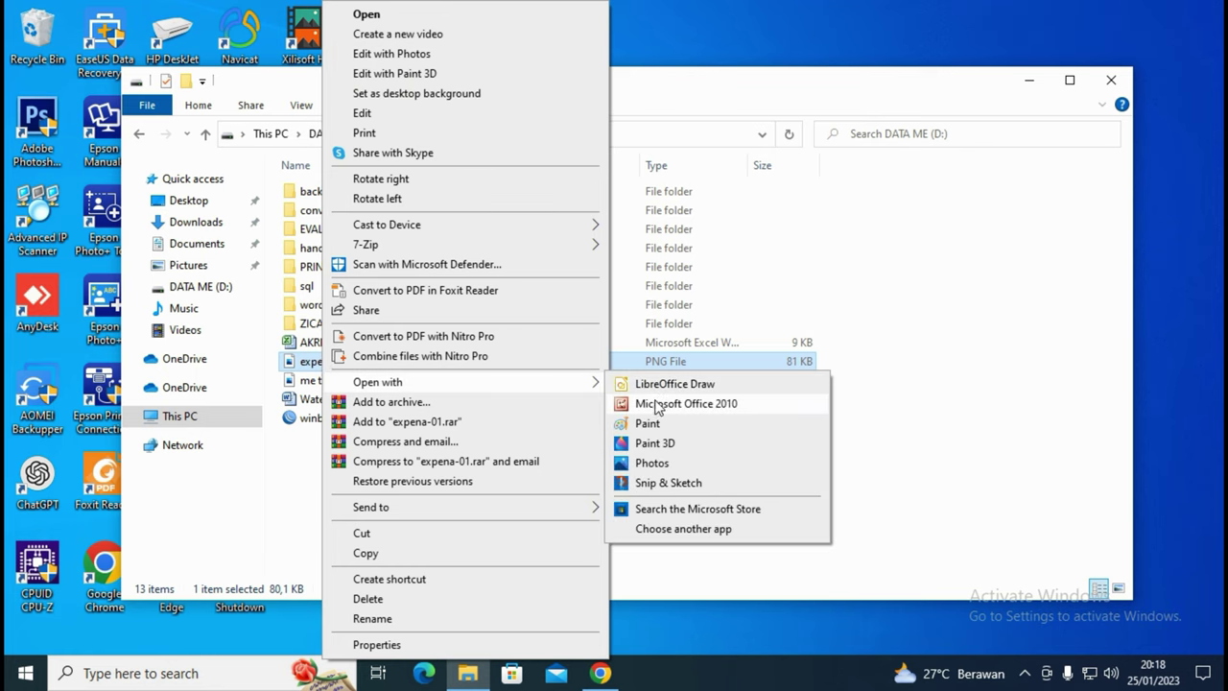
pyautogui.click(658, 405)
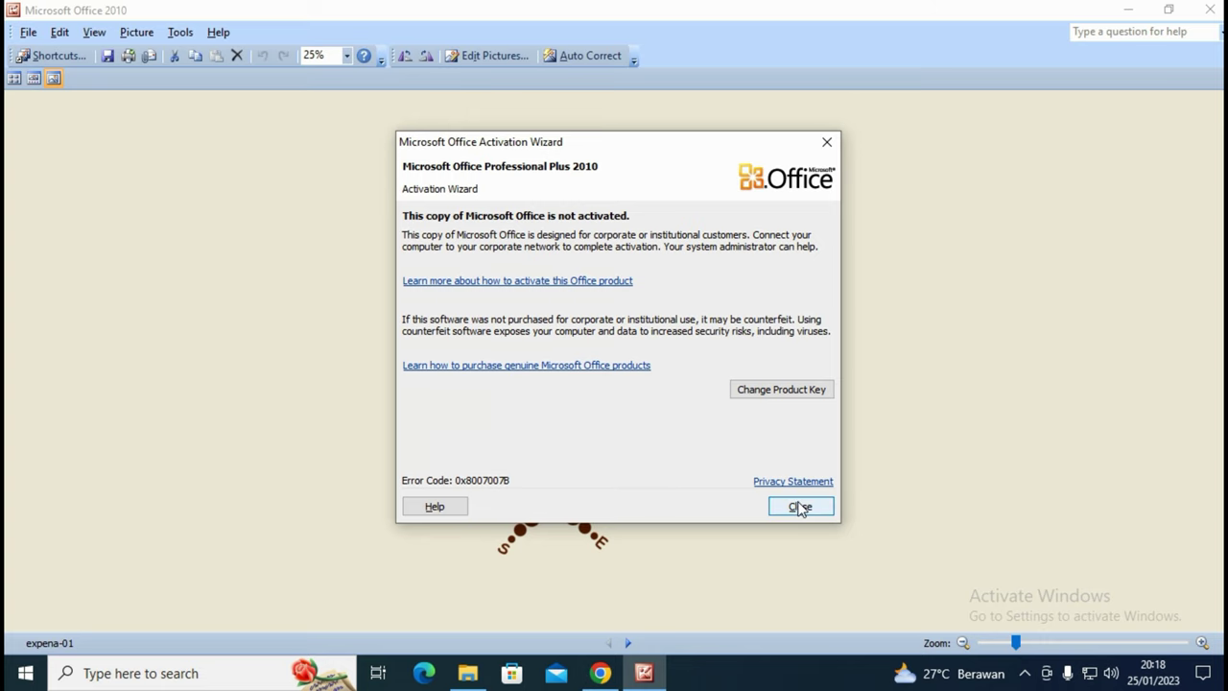
pyautogui.click(799, 507)
# Frame a crop closely around the EXPENA logo, trimming about 525 px left, 560 px right, 1456 px top and 316 px bottom.
pyautogui.click(486, 55)
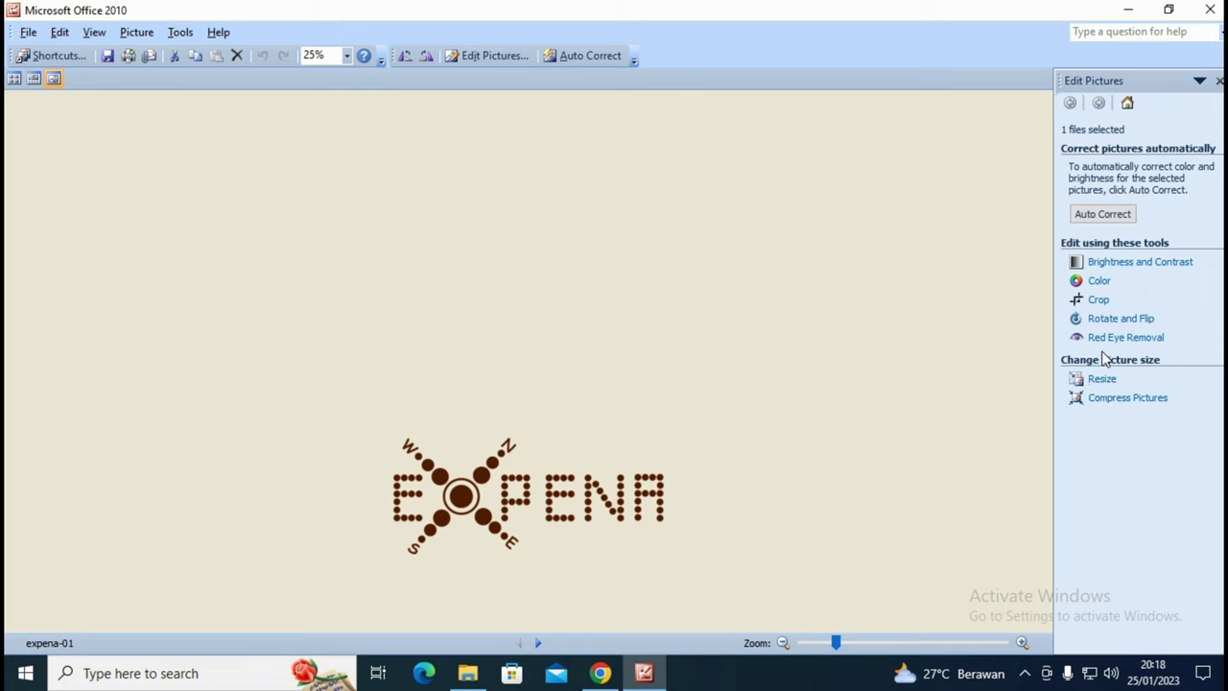
pyautogui.click(1096, 300)
pyautogui.moveTo(266, 98); pyautogui.dragTo(380, 423)
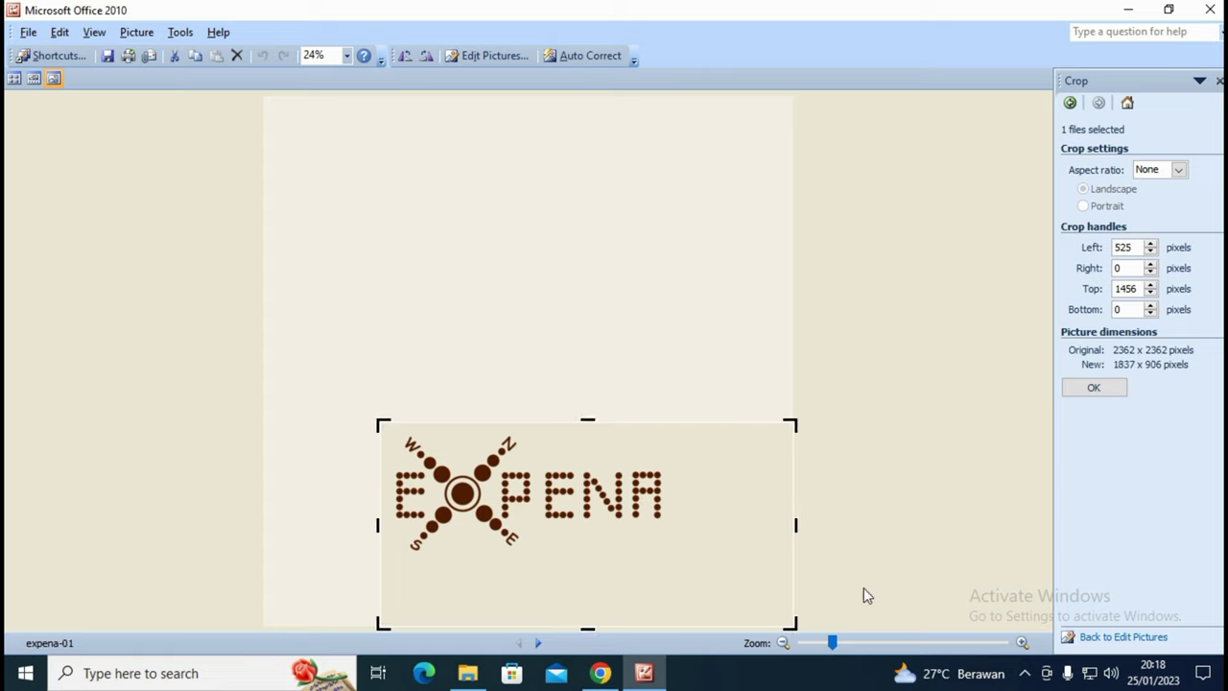
pyautogui.moveTo(793, 621); pyautogui.dragTo(668, 554)
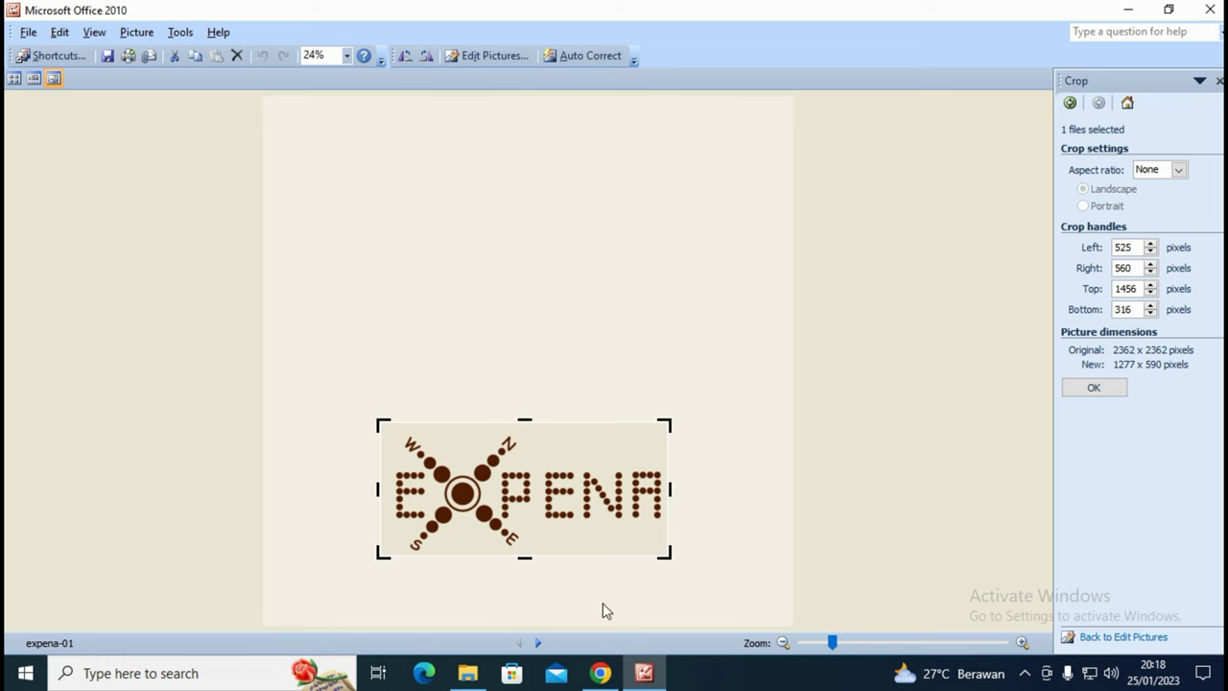
# Switch to Chrome and search the web in a new tab for "microsoft picture manager 2010".
pyautogui.click(599, 673)
pyautogui.click(599, 673)
pyautogui.click(599, 673)
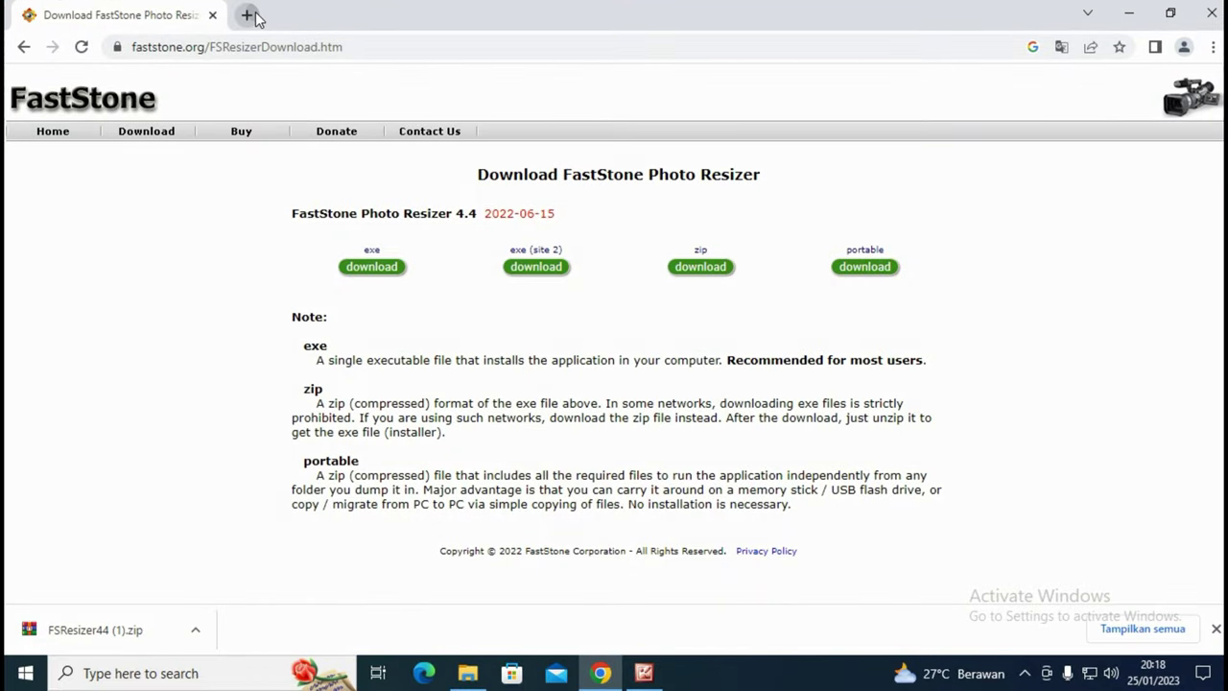
pyautogui.click(247, 14)
pyautogui.write('microf')
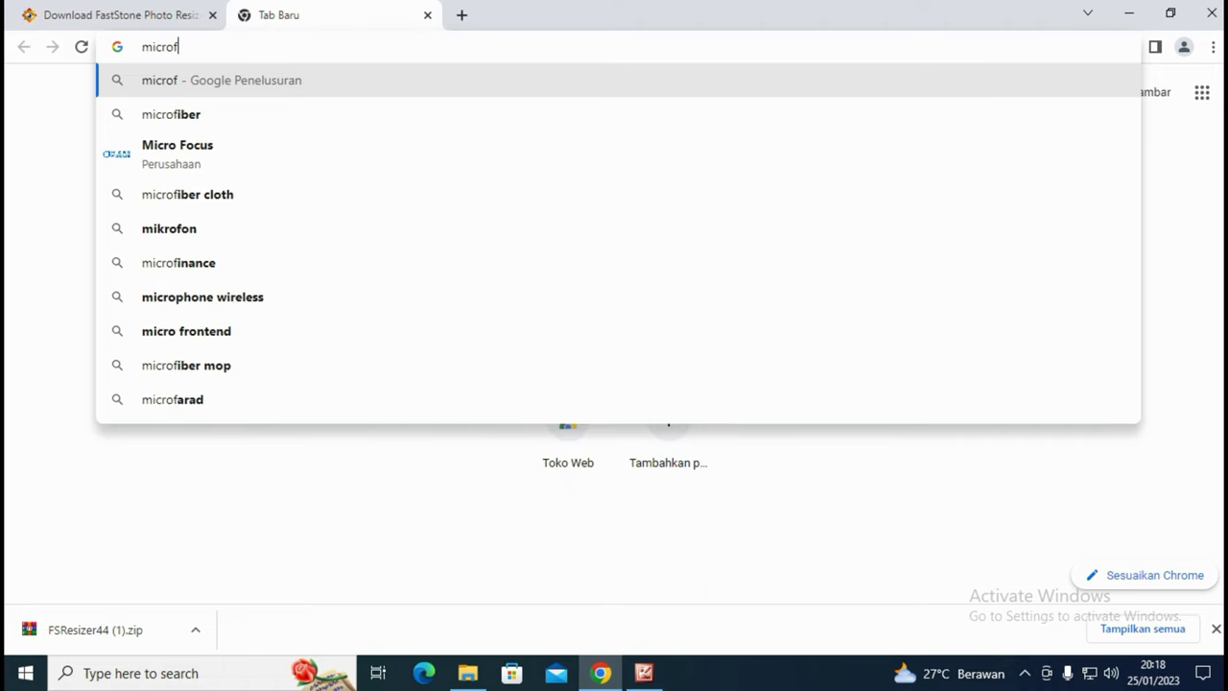
pyautogui.press('BackSpace')
pyautogui.write('s')
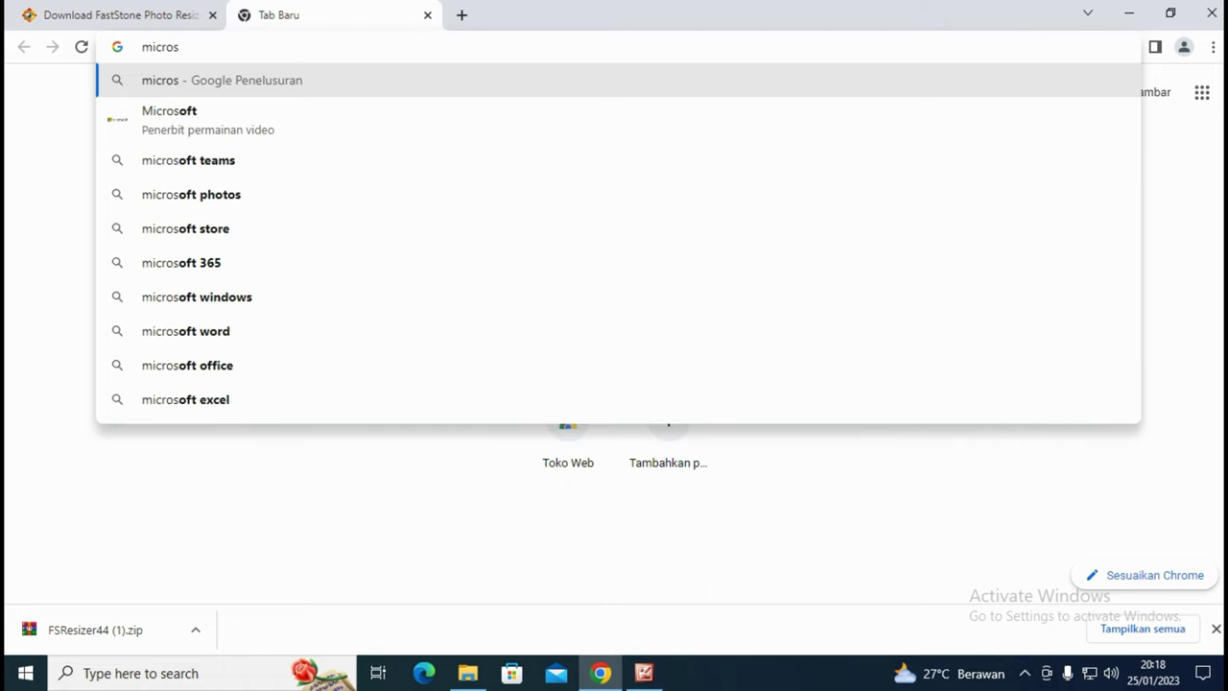
pyautogui.write('oft pictur')
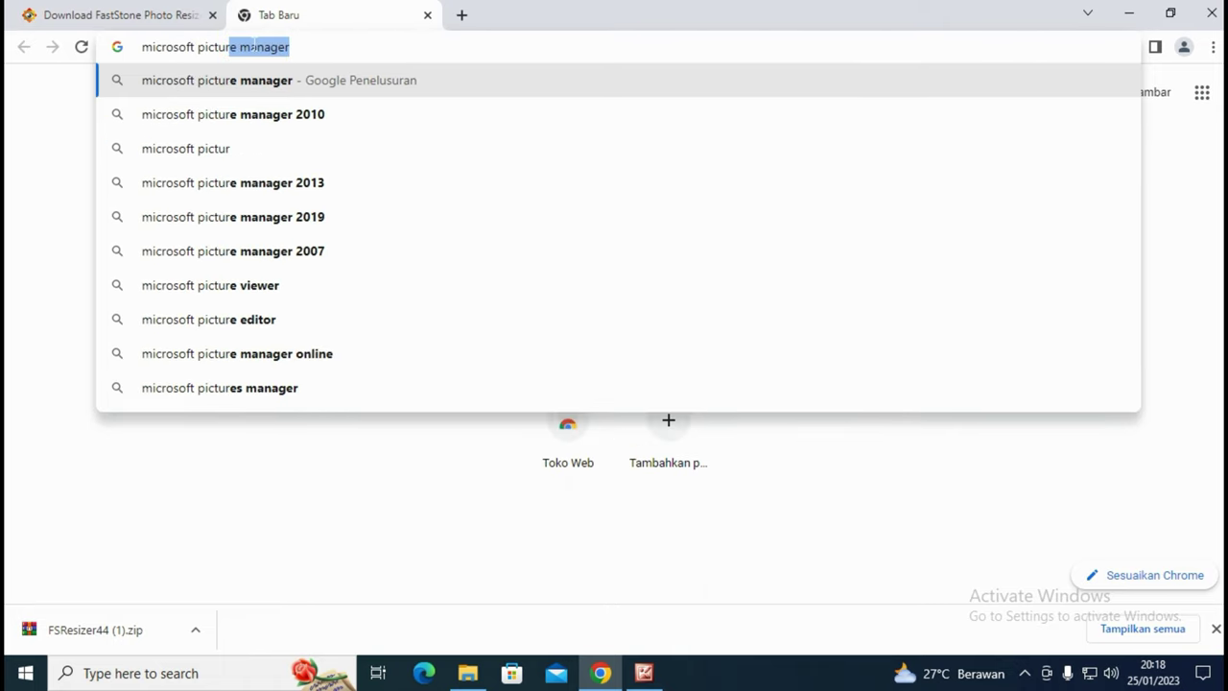
pyautogui.write('e ma')
pyautogui.press('Down')
pyautogui.press('Return')
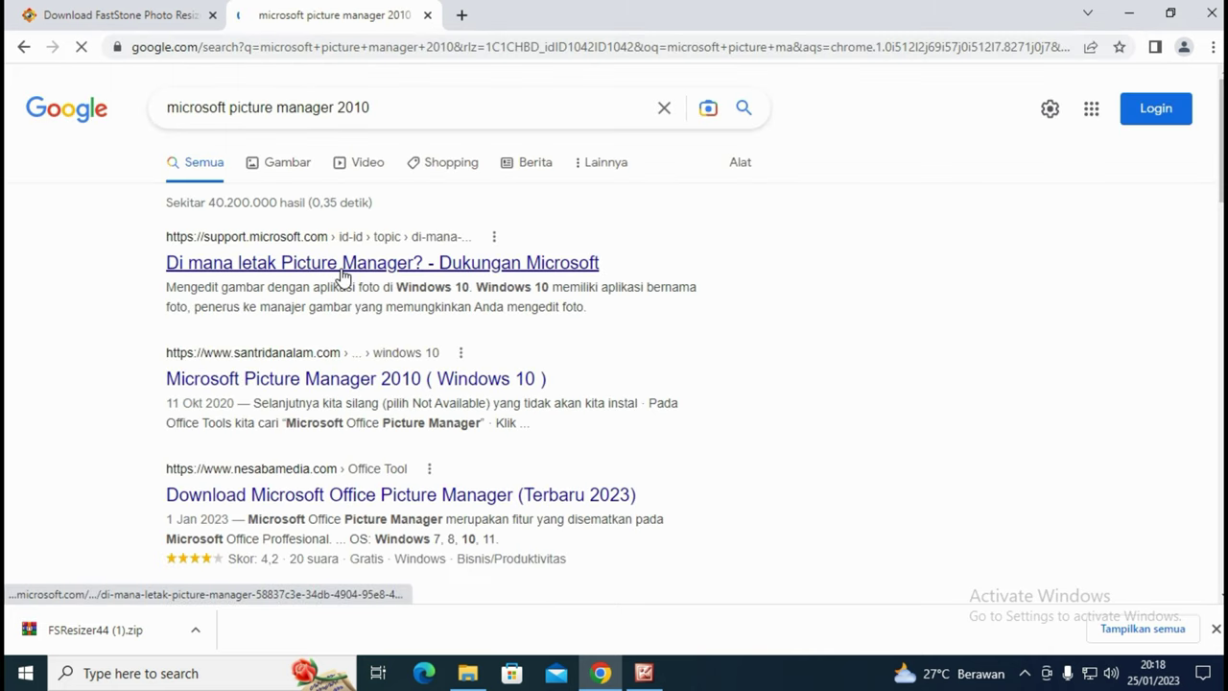
# Open Microsoft's support article about where Picture Manager is, skim its installation instructions and return to the search results.
pyautogui.click(343, 276)
pyautogui.scroll(-4, 342, 277)
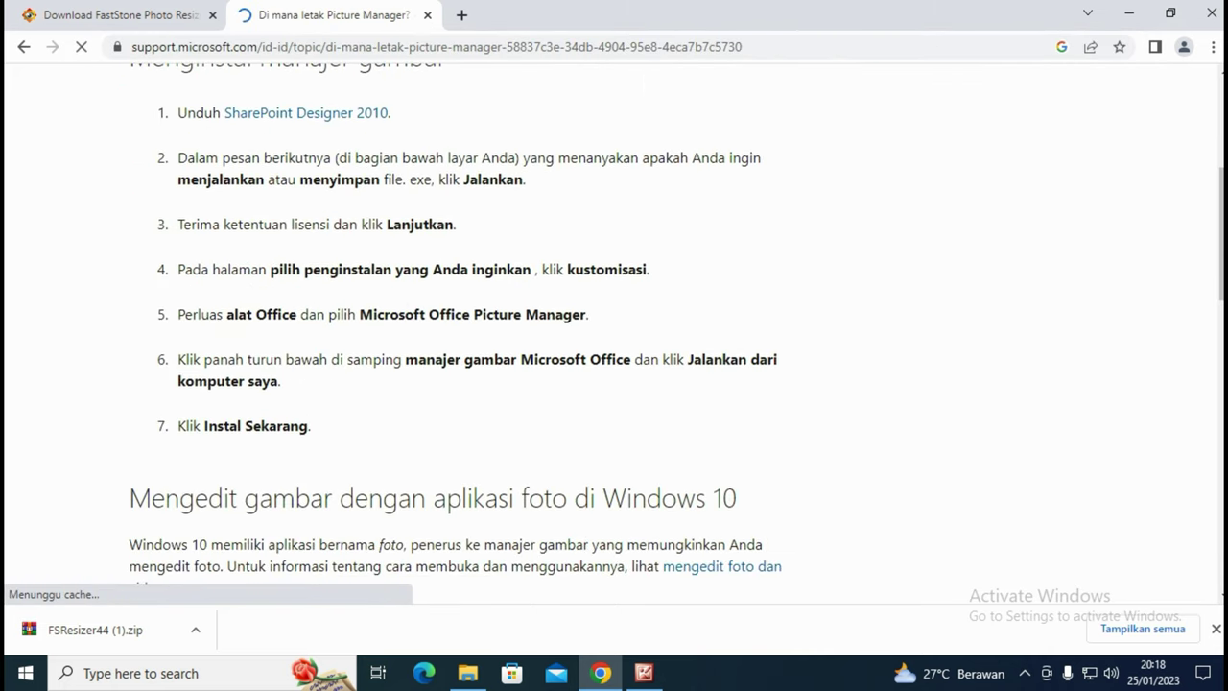
pyautogui.click(148, 14)
pyautogui.click(307, 15)
pyautogui.click(20, 47)
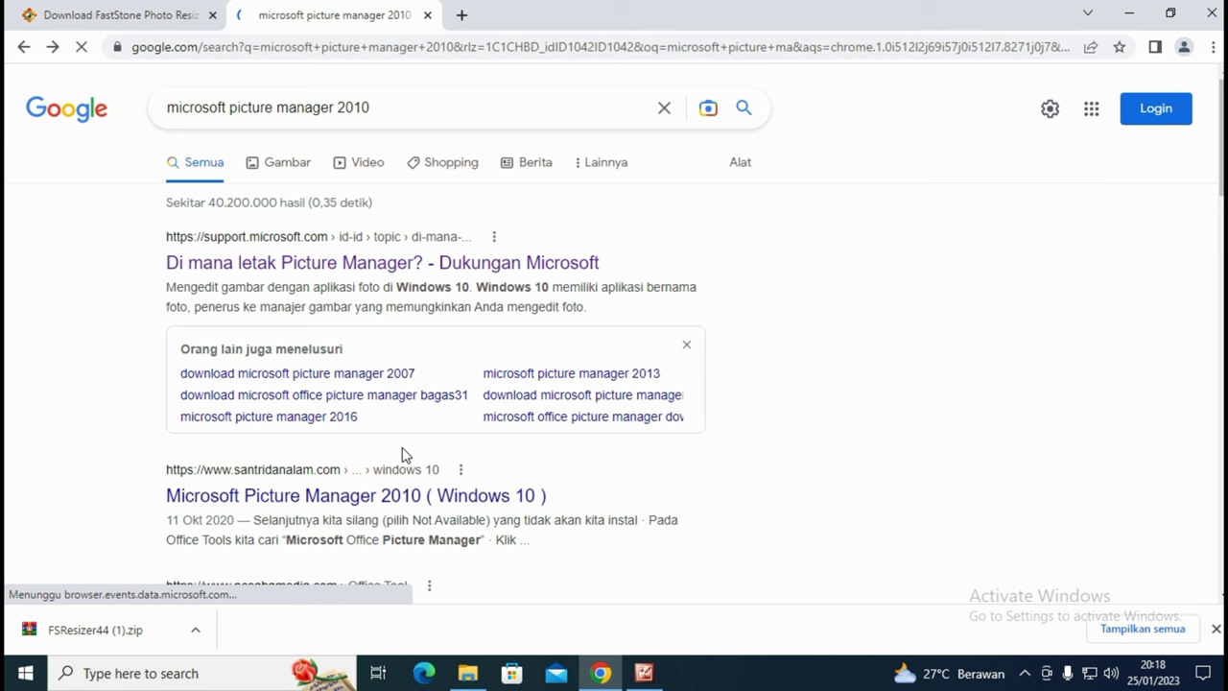
# Look over the nesabamedia download page for Microsoft Office Picture Manager and return to the search results.
pyautogui.scroll(-3, 403, 458)
pyautogui.click(341, 357)
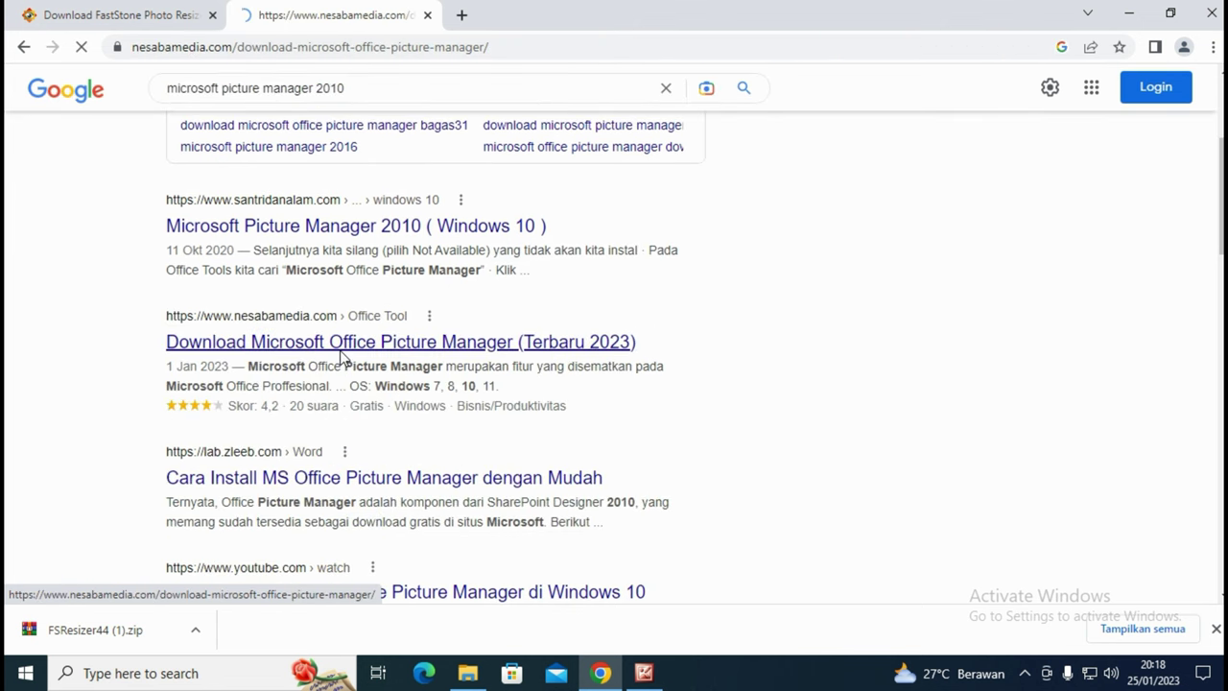
pyautogui.scroll(-3, 354, 353)
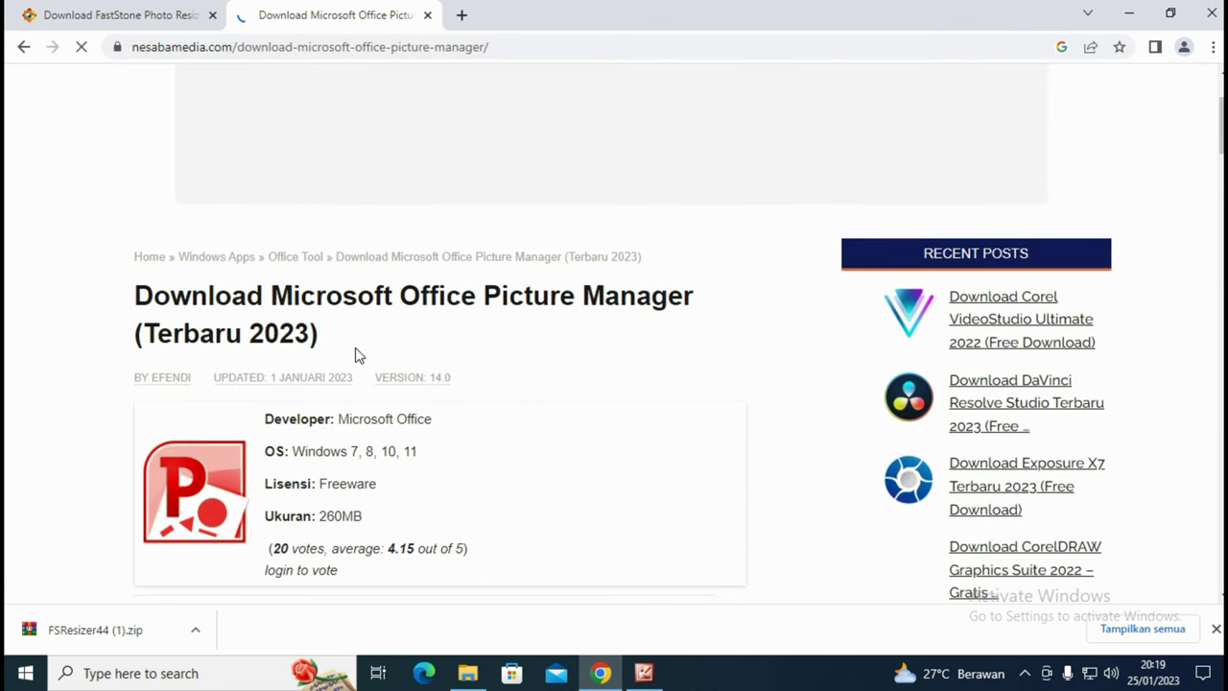
pyautogui.scroll(-7, 326, 320)
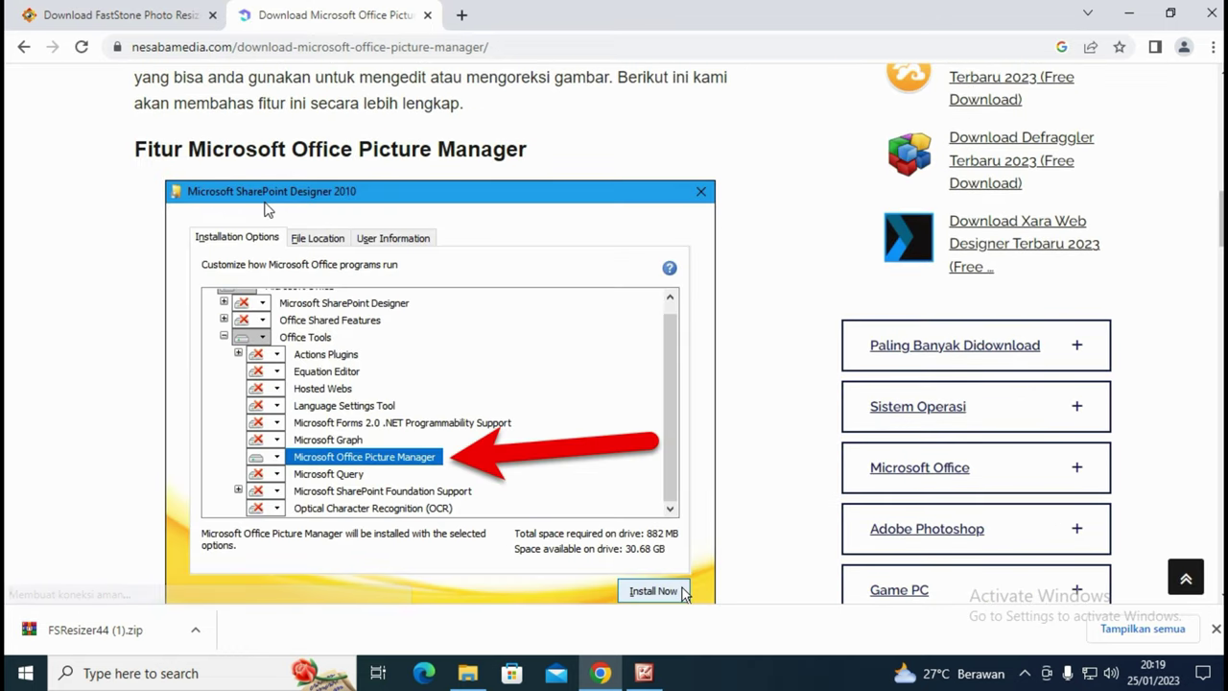
pyautogui.rightClick(357, 466)
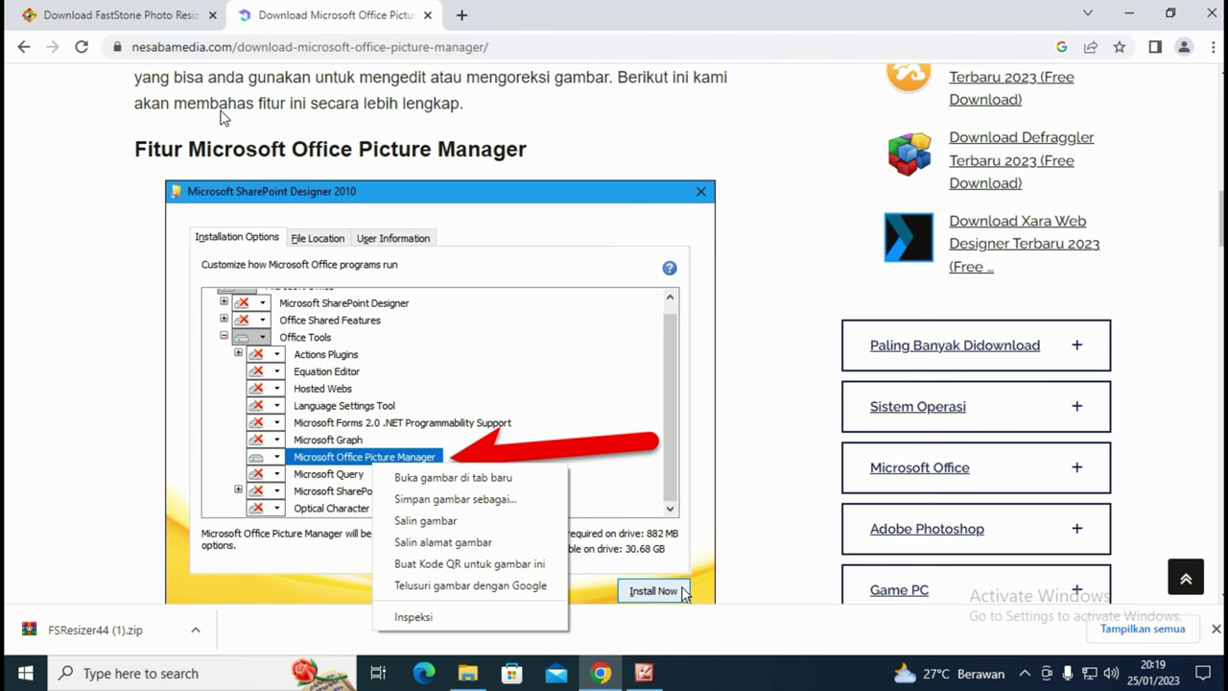
pyautogui.click(24, 47)
# Reopen Microsoft's support article on Picture Manager and read its installation steps via SharePoint Designer 2010.
pyautogui.scroll(3, 326, 267)
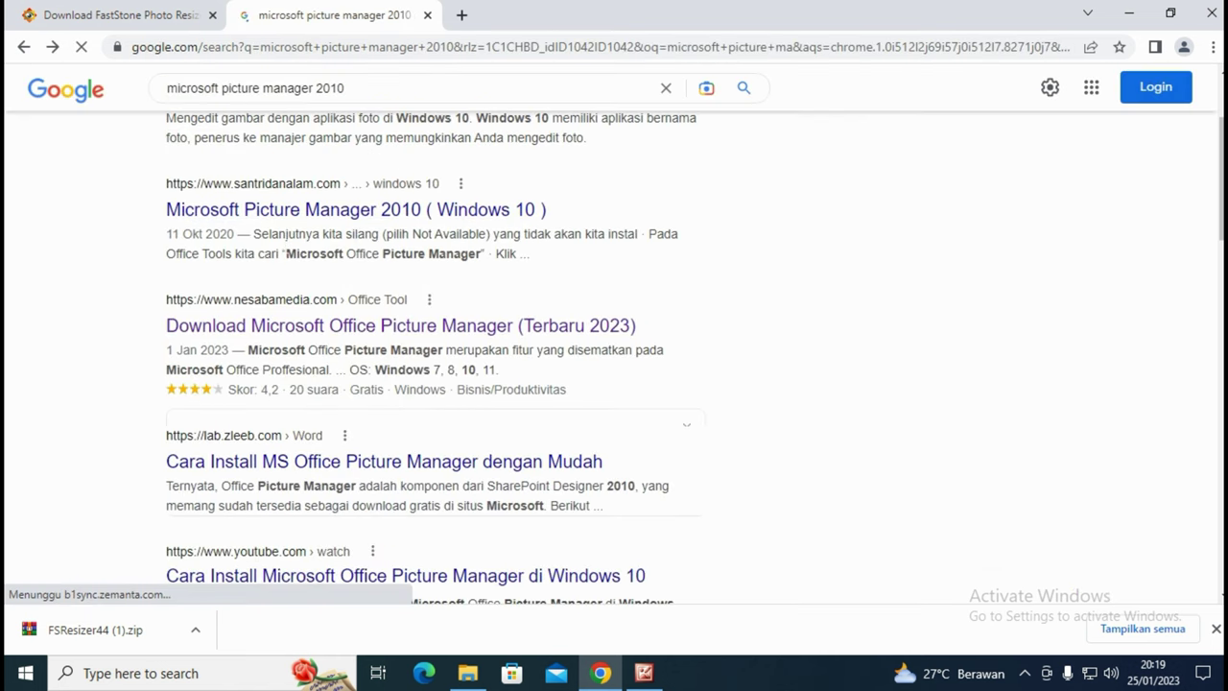
pyautogui.click(326, 266)
pyautogui.scroll(-1, 326, 266)
pyautogui.scroll(-1, 348, 307)
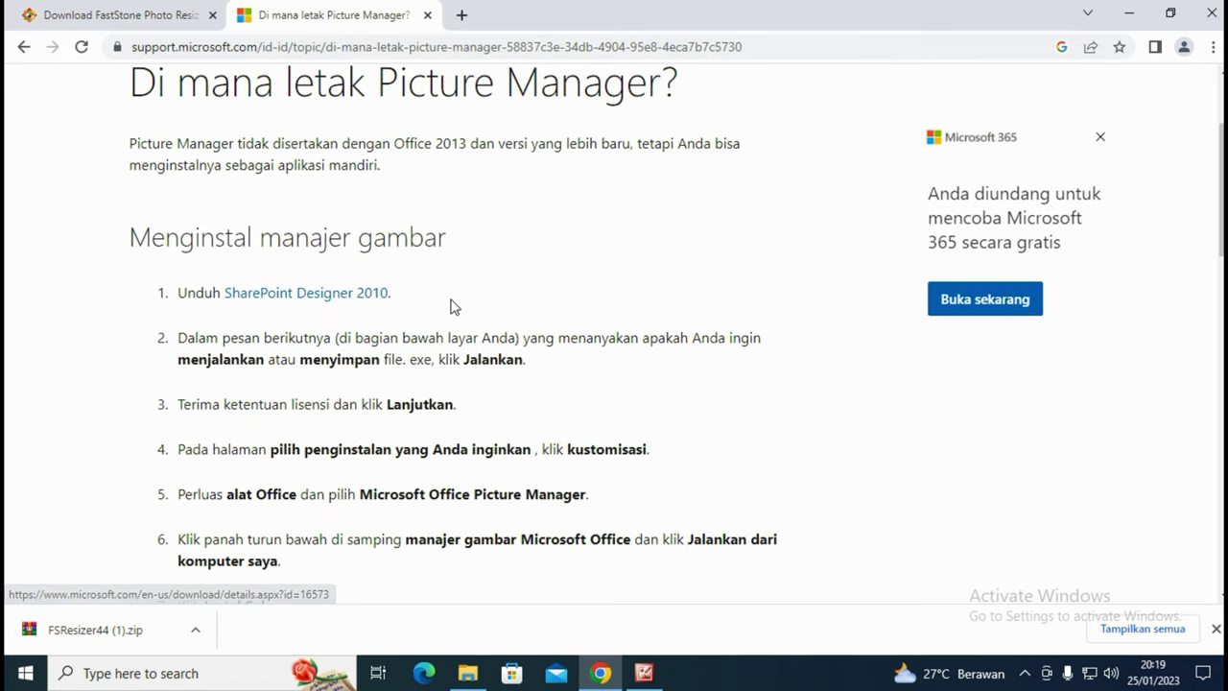
pyautogui.scroll(-3, 343, 320)
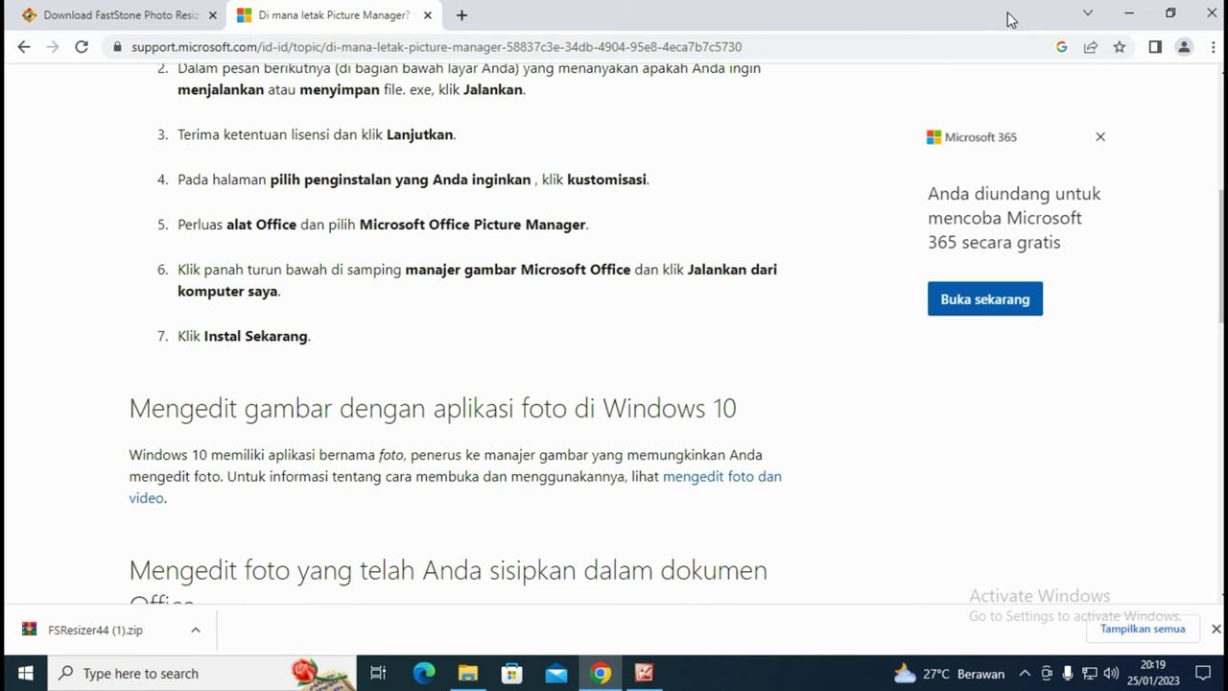
# Return to Microsoft Office 2010, tighten the logo's top crop to about 1476 px and apply the crop.
pyautogui.click(1128, 13)
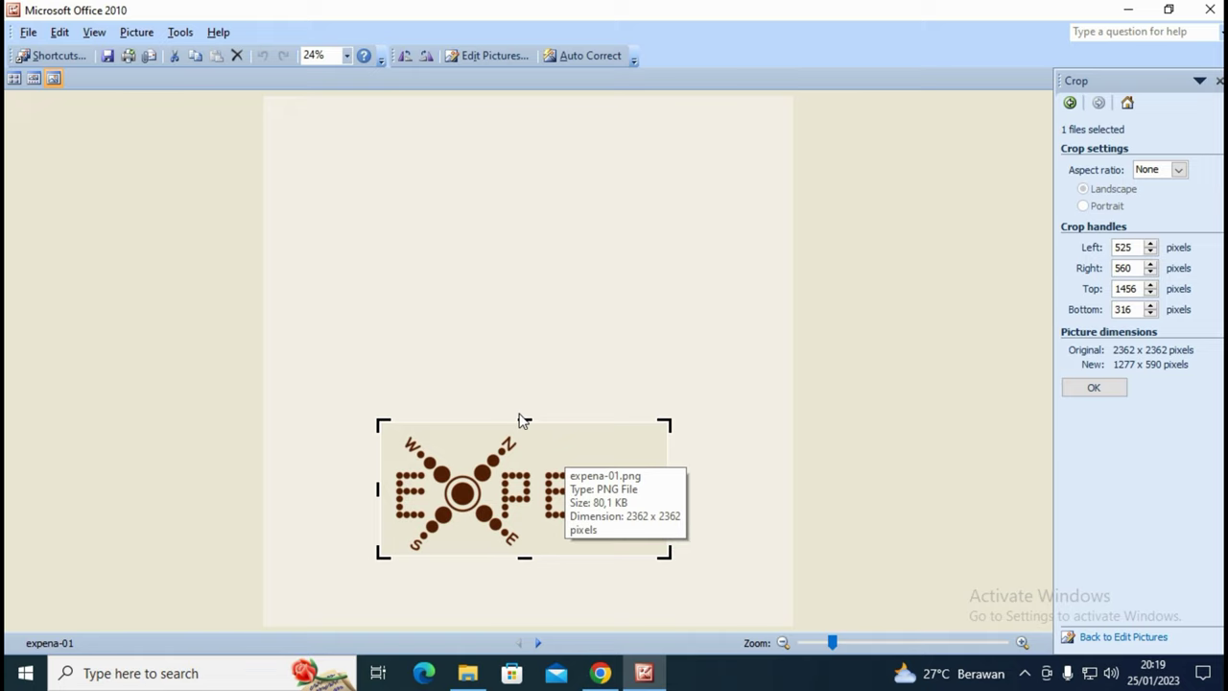
pyautogui.moveTo(524, 416); pyautogui.dragTo(525, 425)
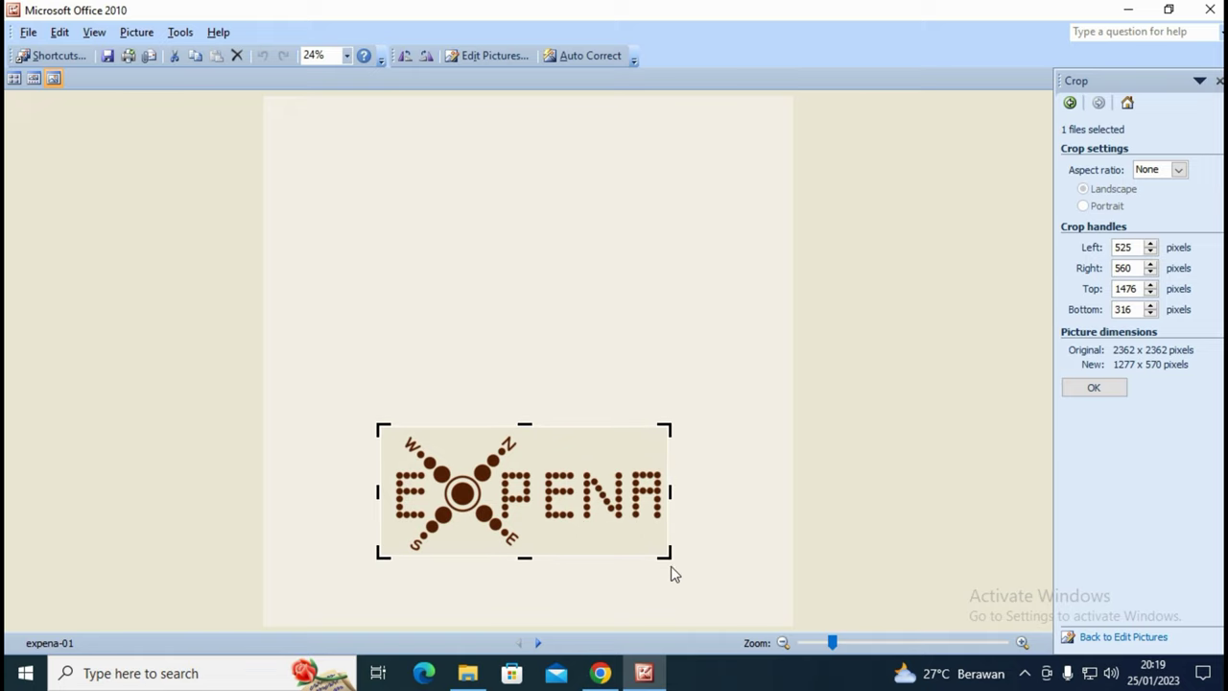
pyautogui.click(1094, 386)
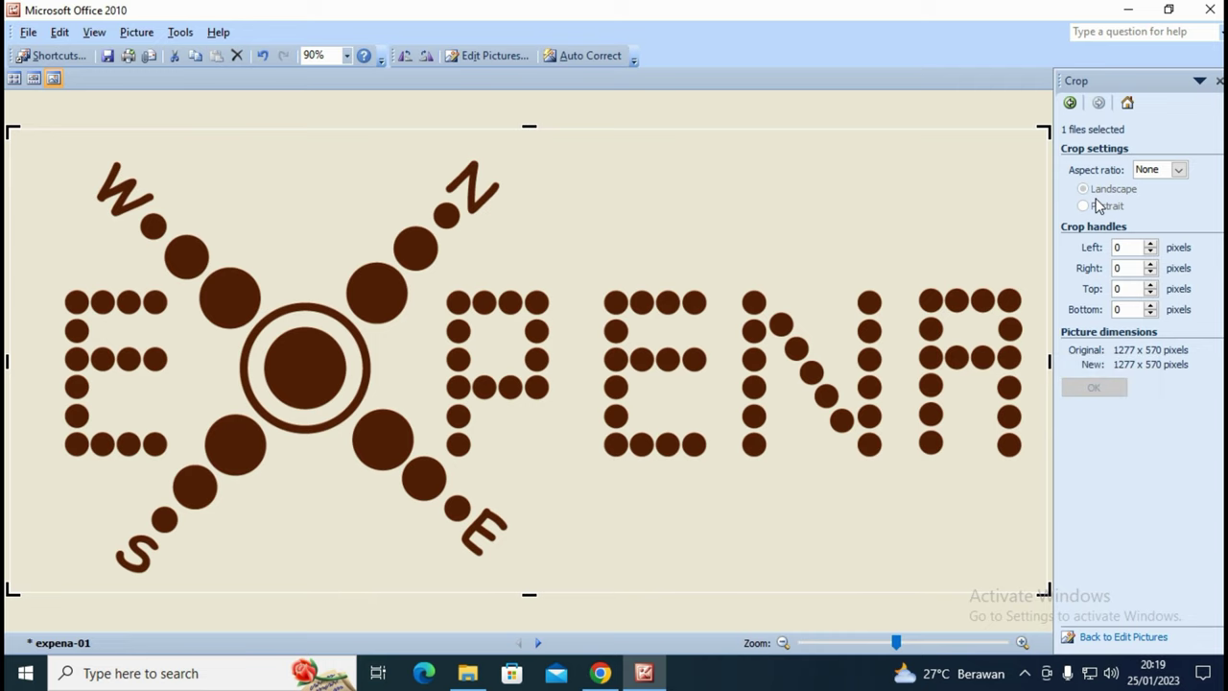
# Resize the cropped logo to 15% of its original width and height.
pyautogui.click(485, 54)
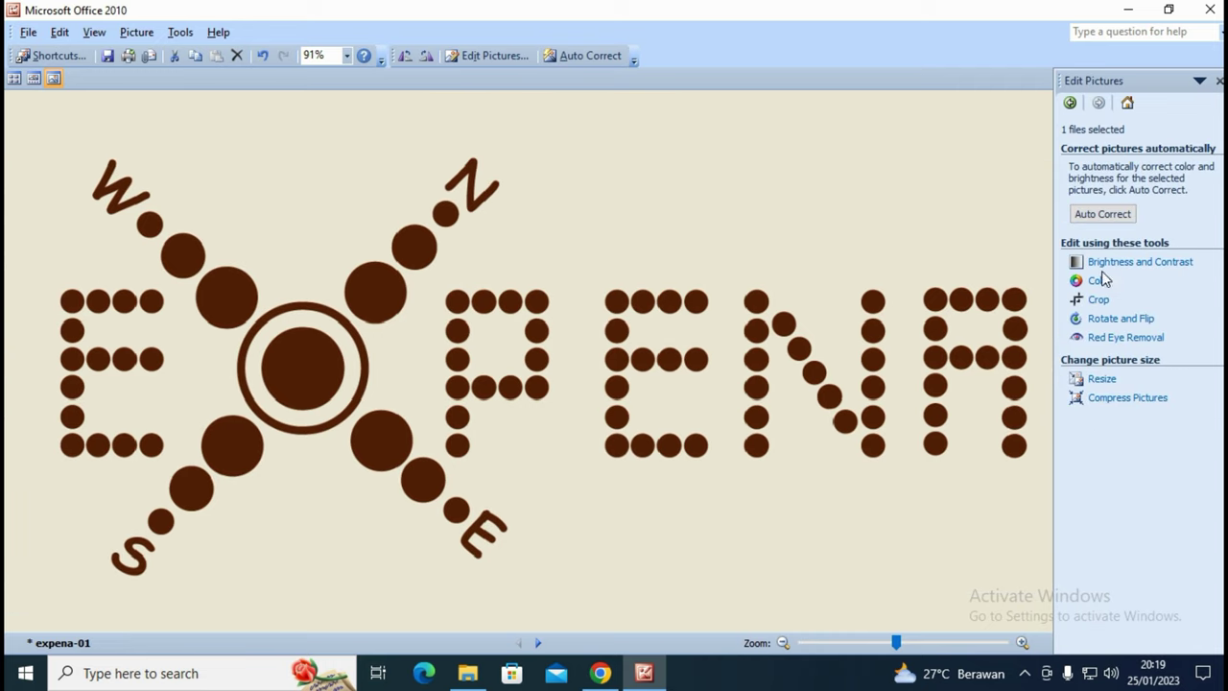
pyautogui.click(1095, 380)
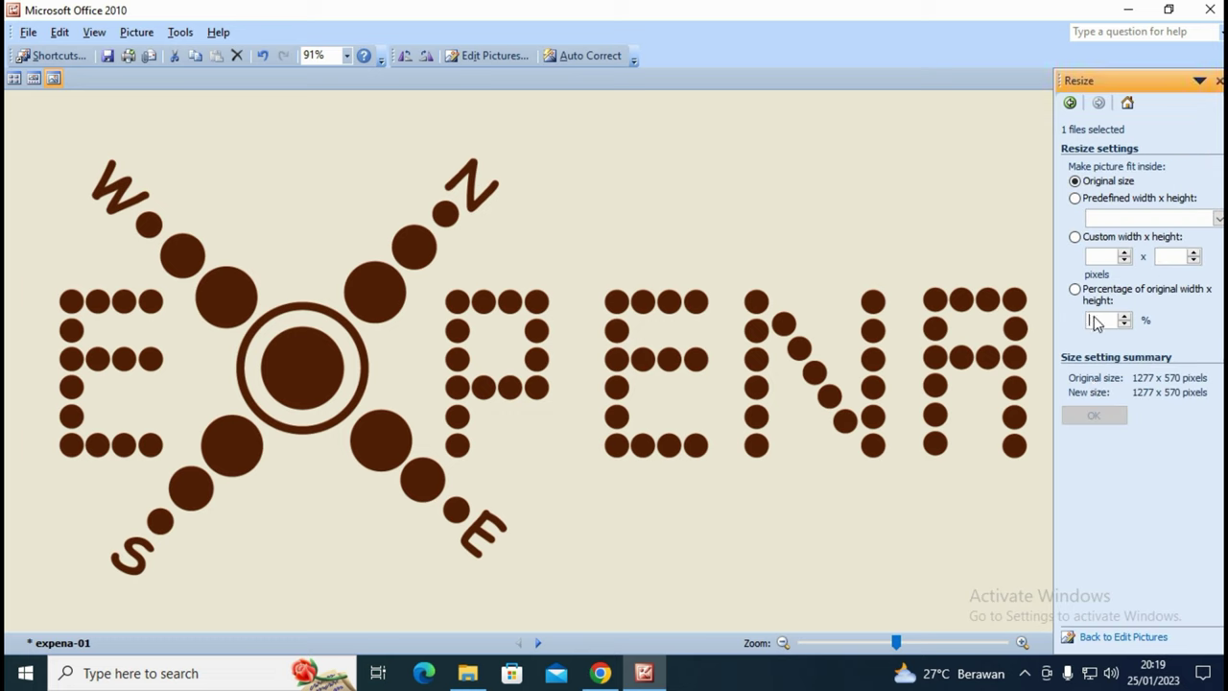
pyautogui.write('25')
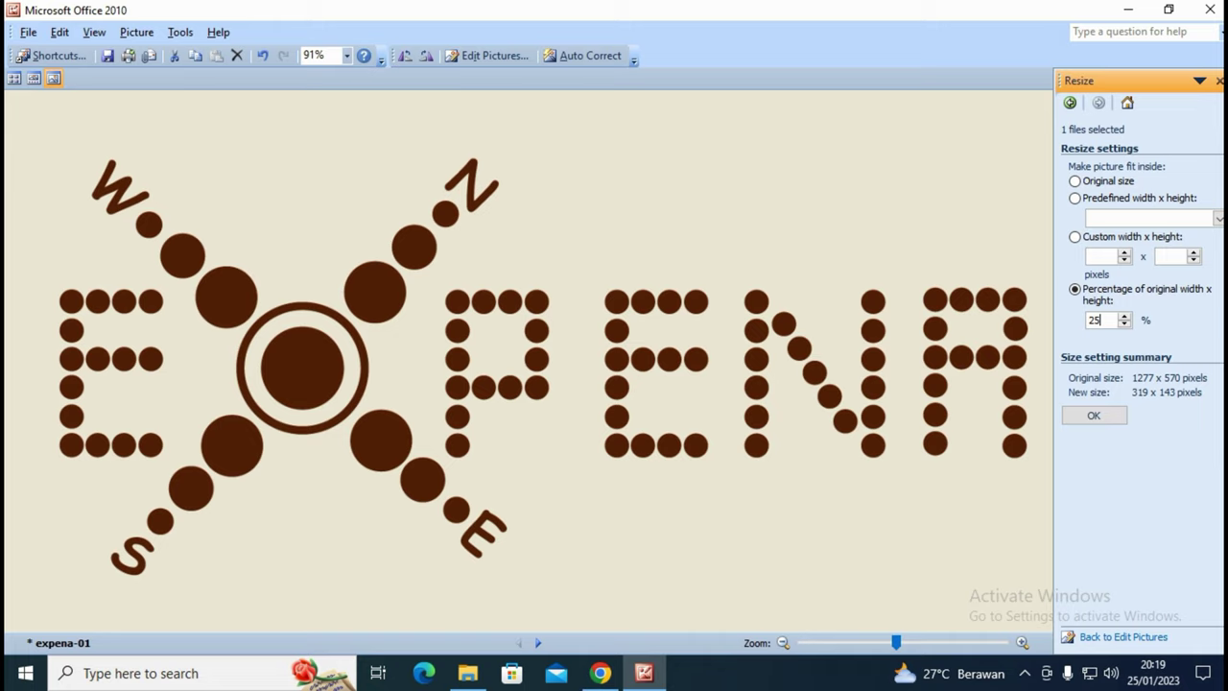
pyautogui.press('BackSpace')
pyautogui.press('BackSpace')
pyautogui.write('15')
pyautogui.click(1094, 415)
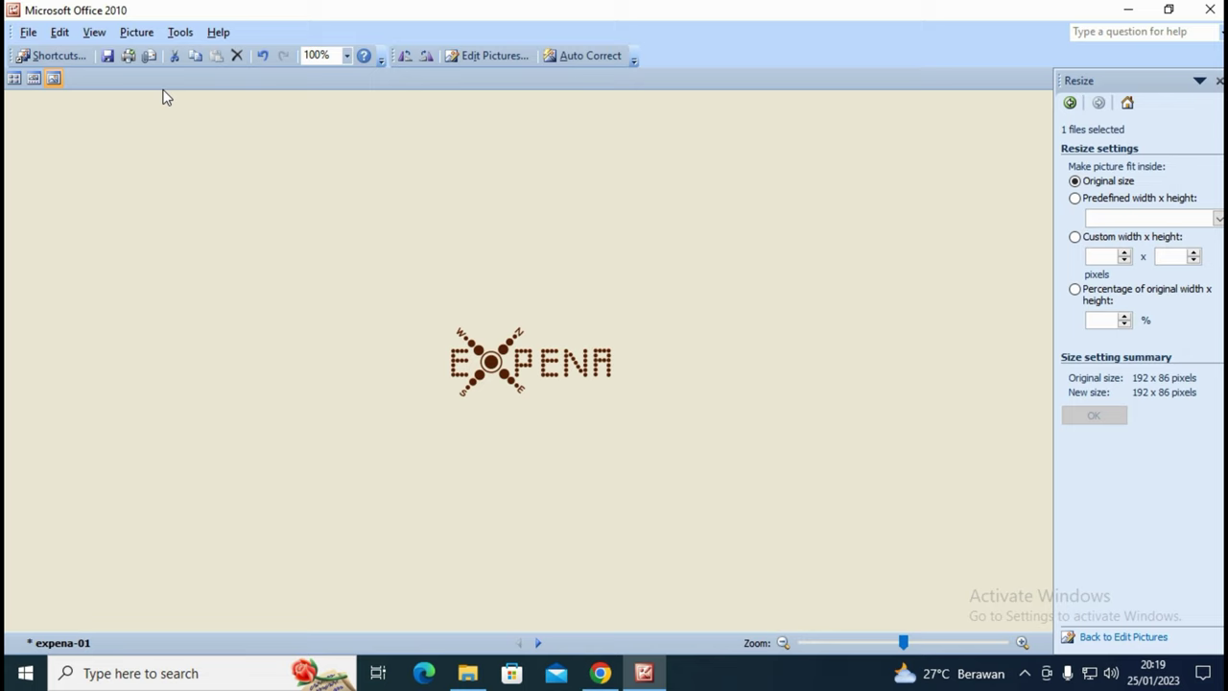
# Save the resized logo while closing the editor, and check expena-01.png in the image viewer.
pyautogui.click(1210, 9)
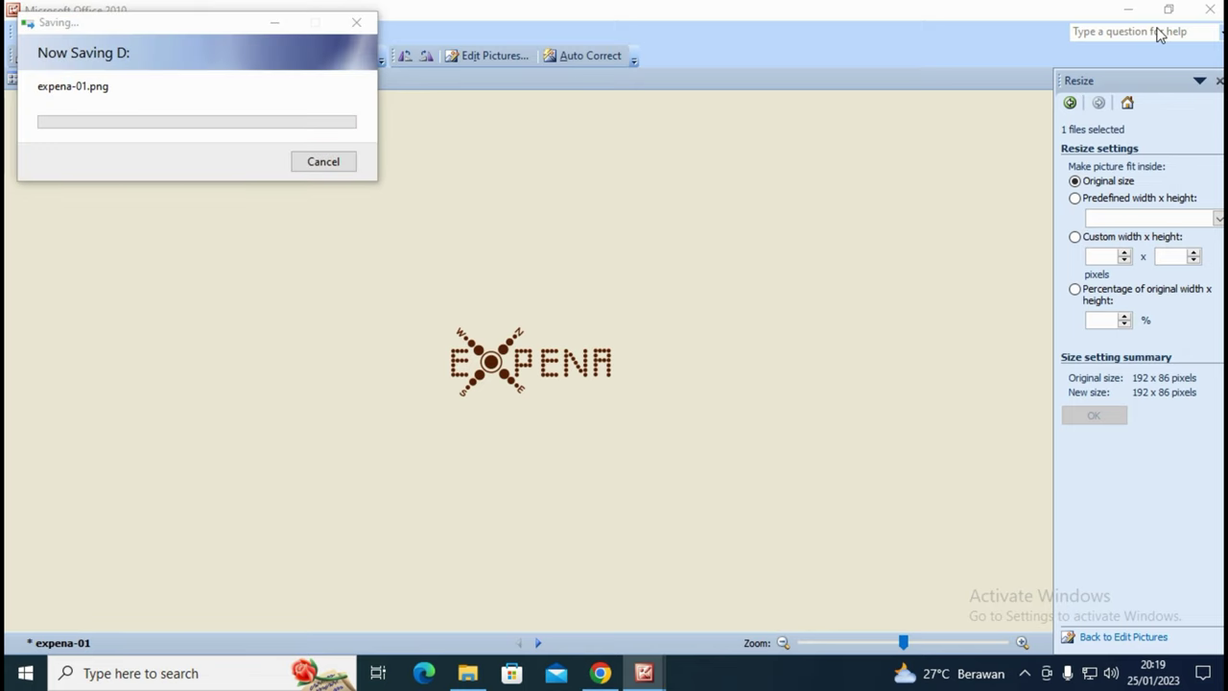
pyautogui.doubleClick(315, 363)
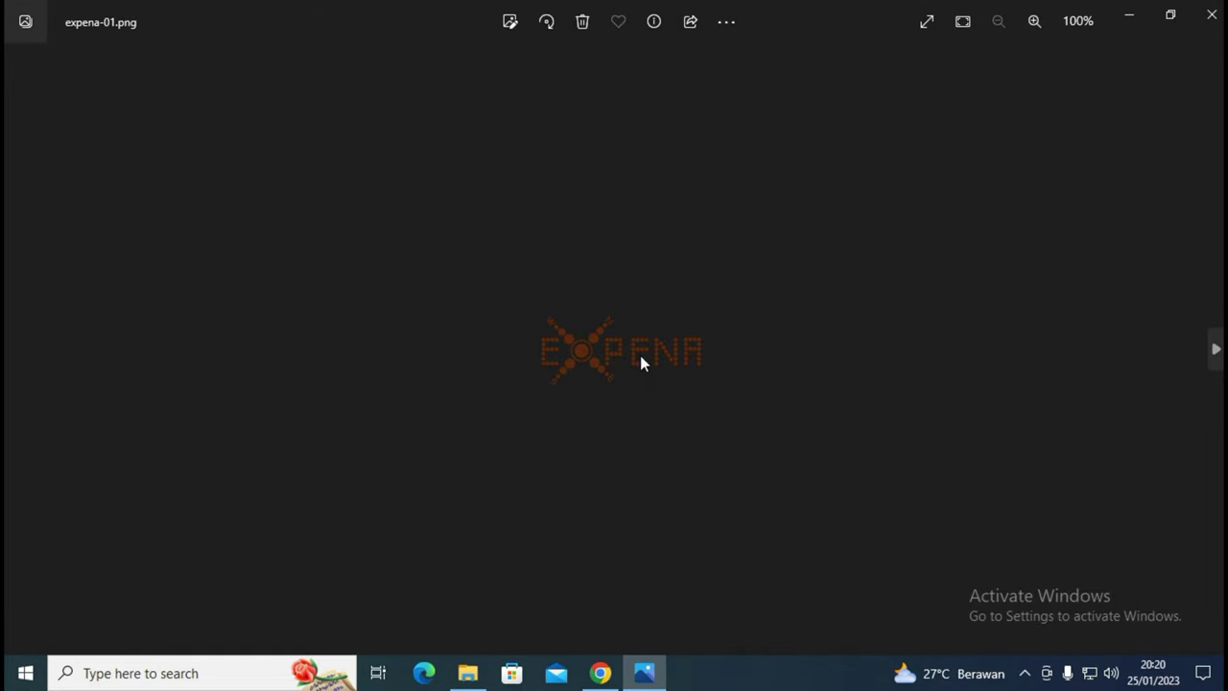
pyautogui.click(1211, 15)
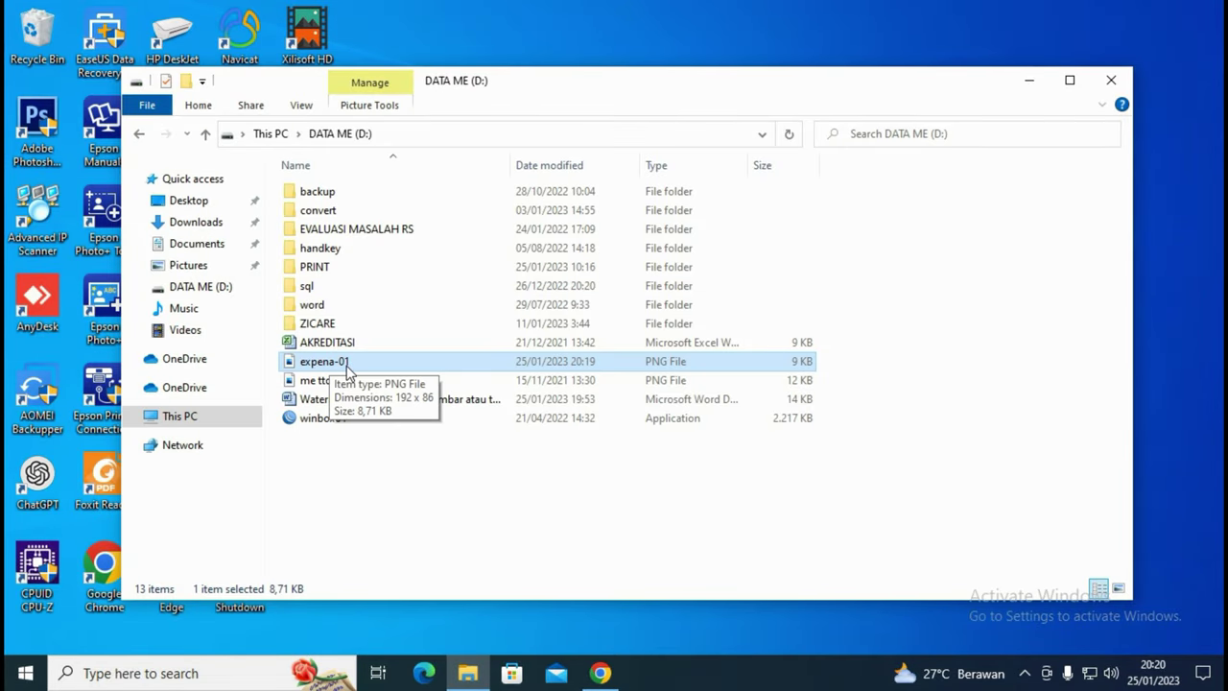
# Switch to Chrome, show the downloaded zip in the Downloads folder and extract the FSResizer44 archive to "FSResizer44\".
pyautogui.click(600, 672)
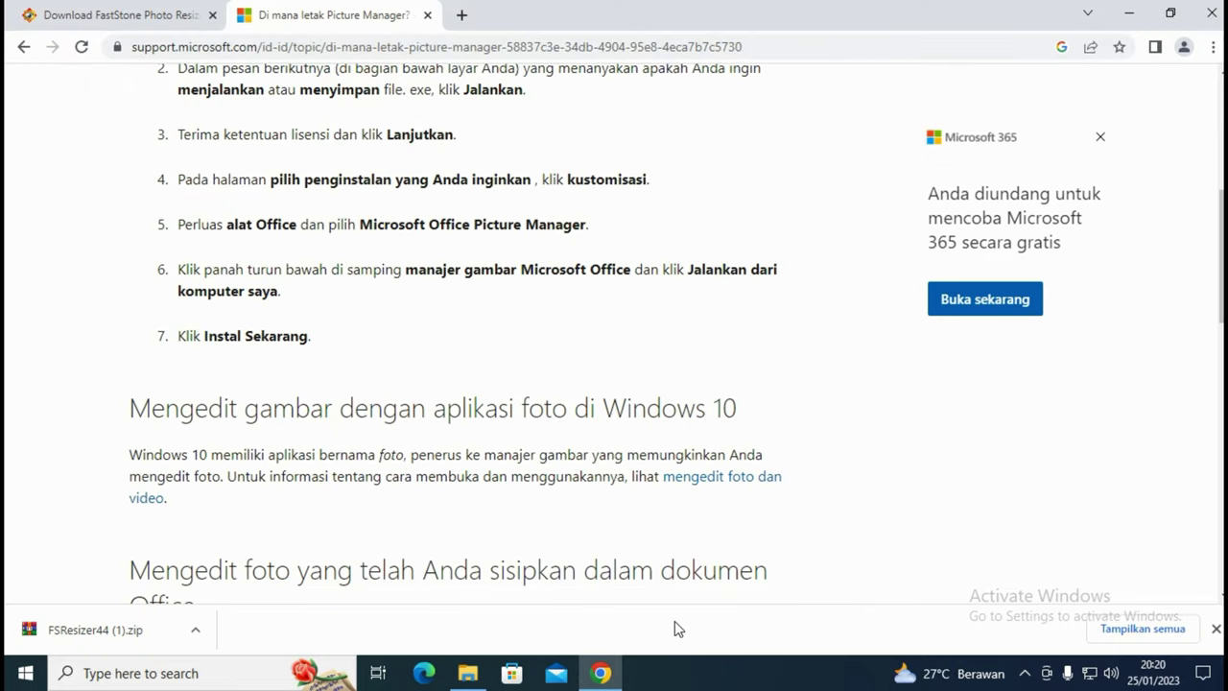
pyautogui.click(195, 629)
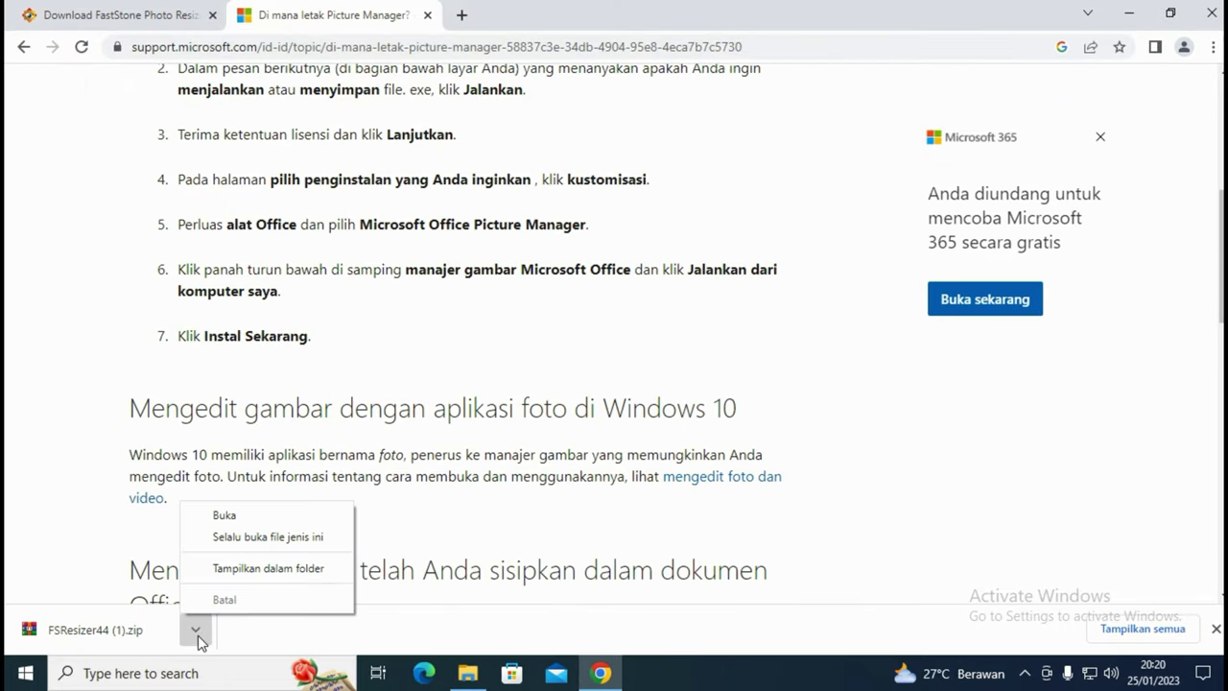
pyautogui.click(252, 571)
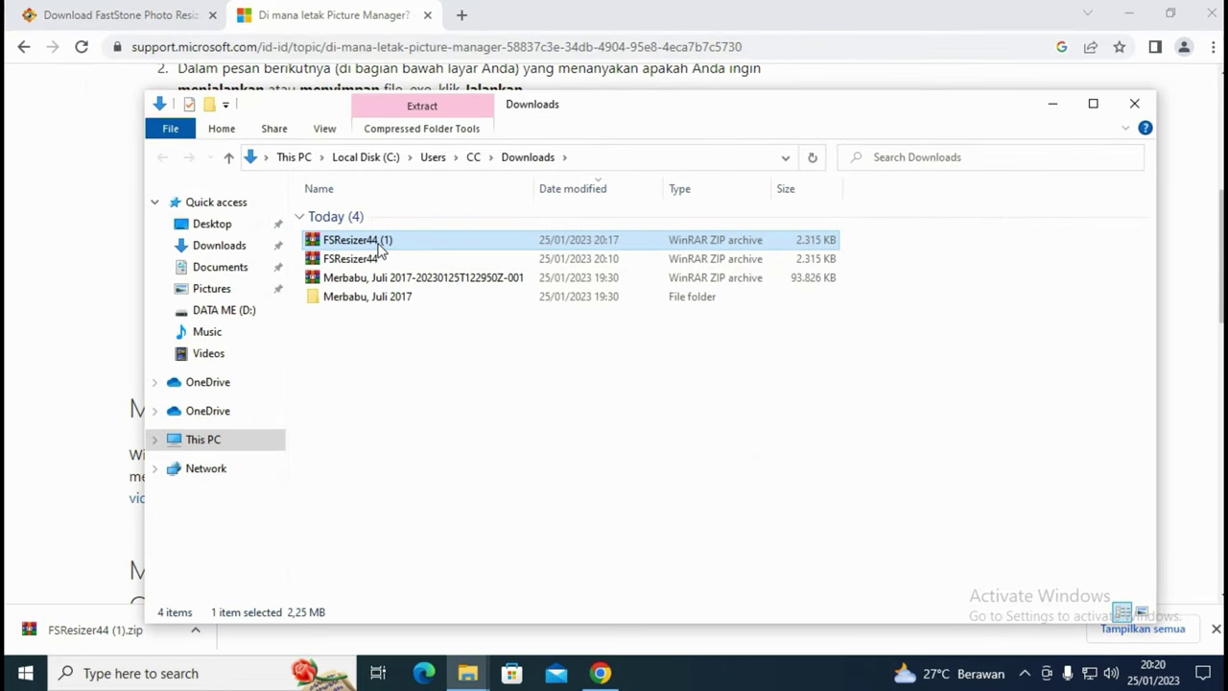
pyautogui.click(366, 261)
pyautogui.rightClick(365, 261)
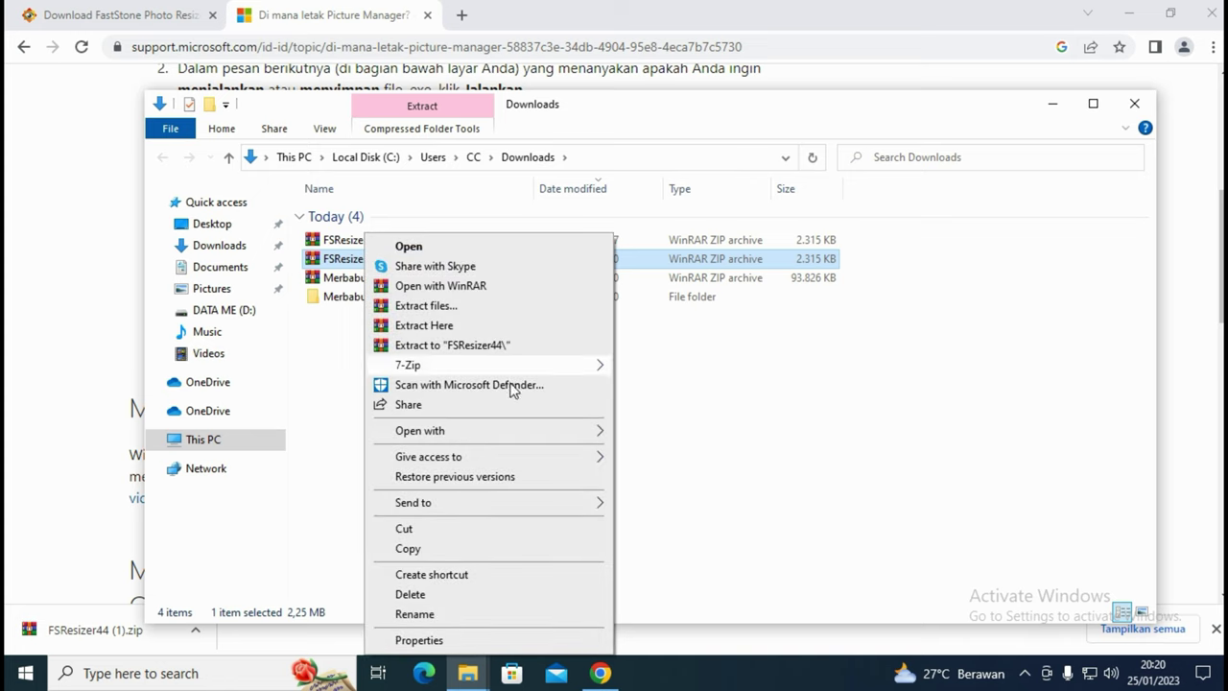
pyautogui.click(425, 343)
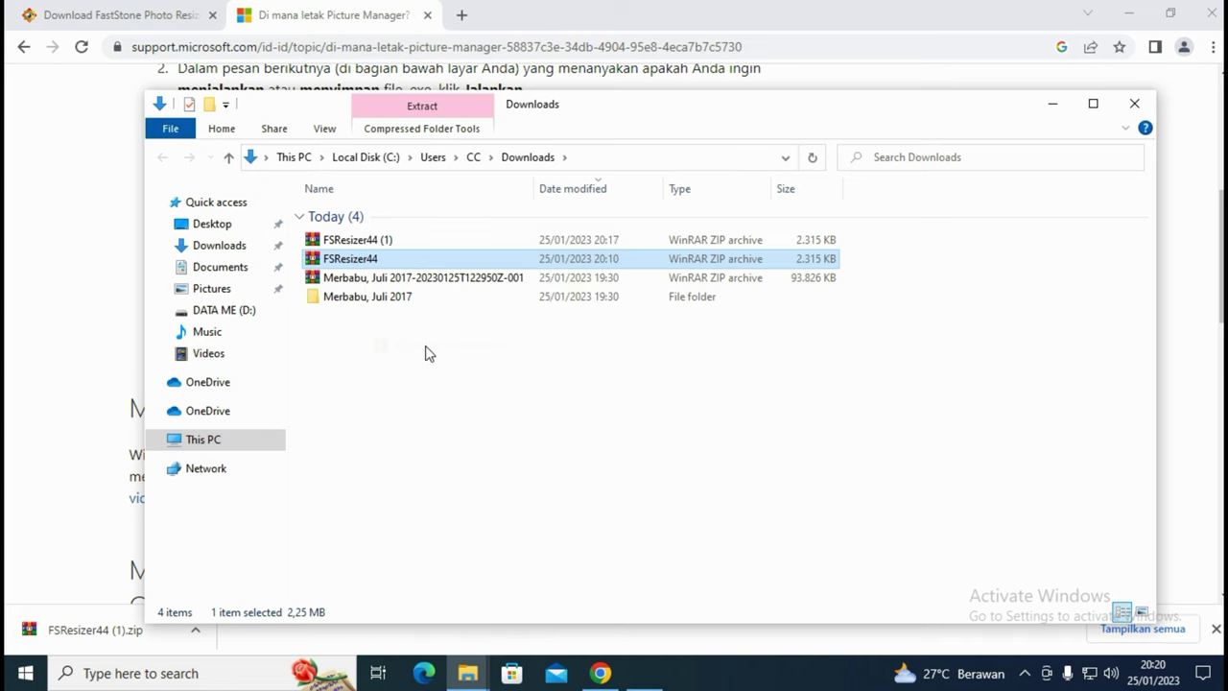
# Open the extracted FSResizer44 folder and its inner folder, and launch the FSResizer application.
pyautogui.click(366, 324)
pyautogui.doubleClick(354, 299)
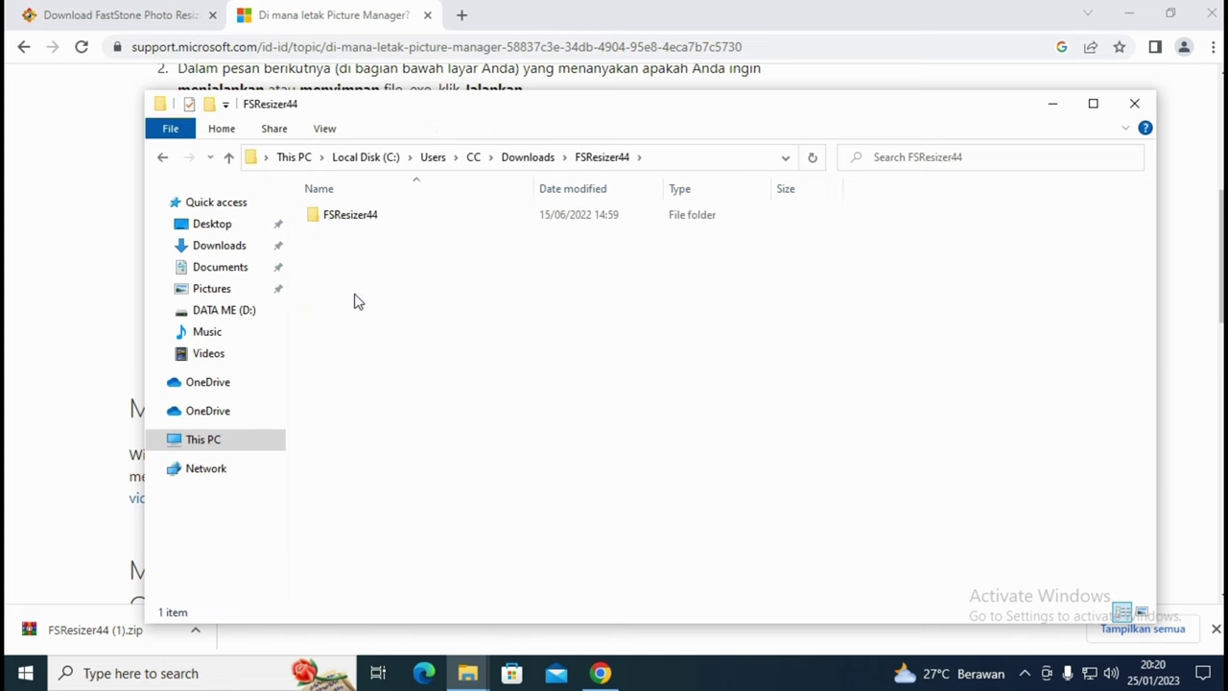
pyautogui.doubleClick(351, 225)
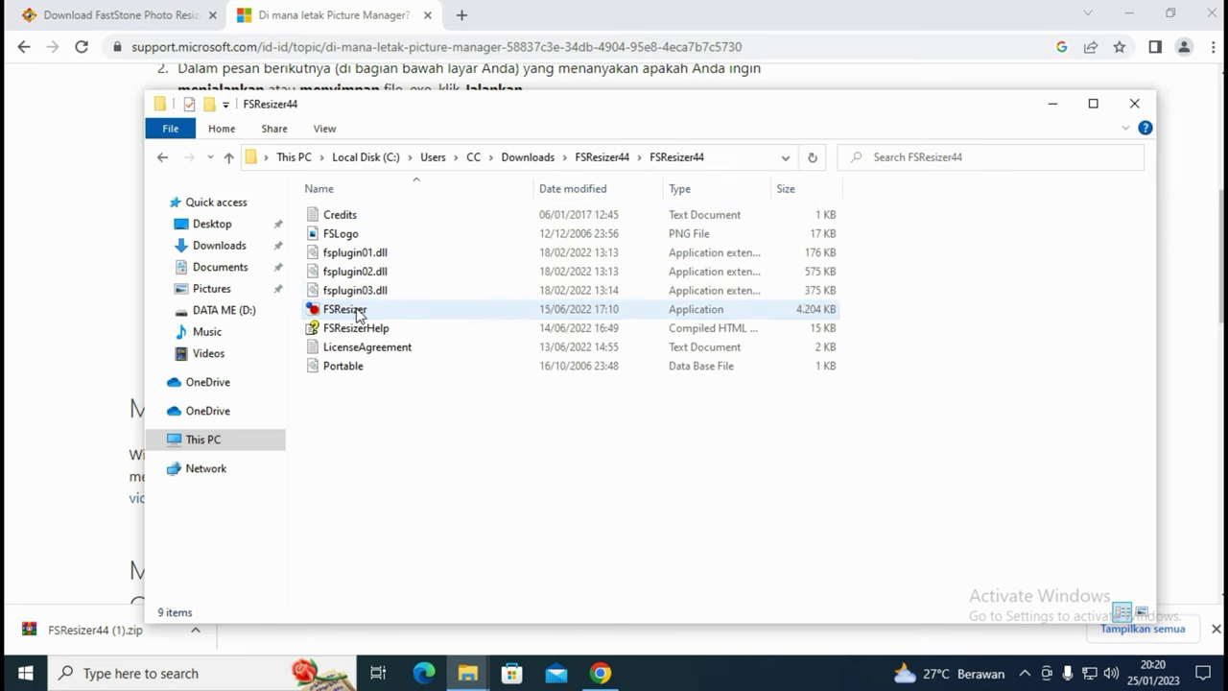
pyautogui.doubleClick(357, 309)
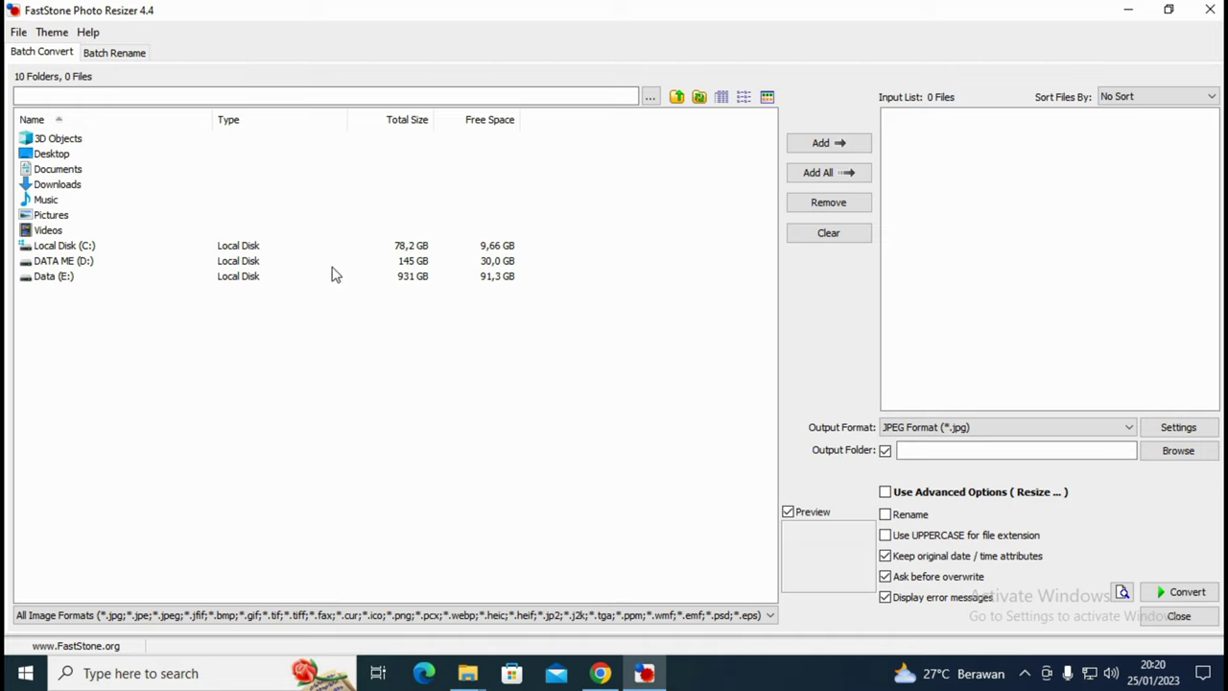
# Browse to the "Merbabu, Juli 2017" folder in Downloads and add all its photos to the input list.
pyautogui.click(65, 262)
pyautogui.doubleClick(59, 183)
pyautogui.doubleClick(67, 153)
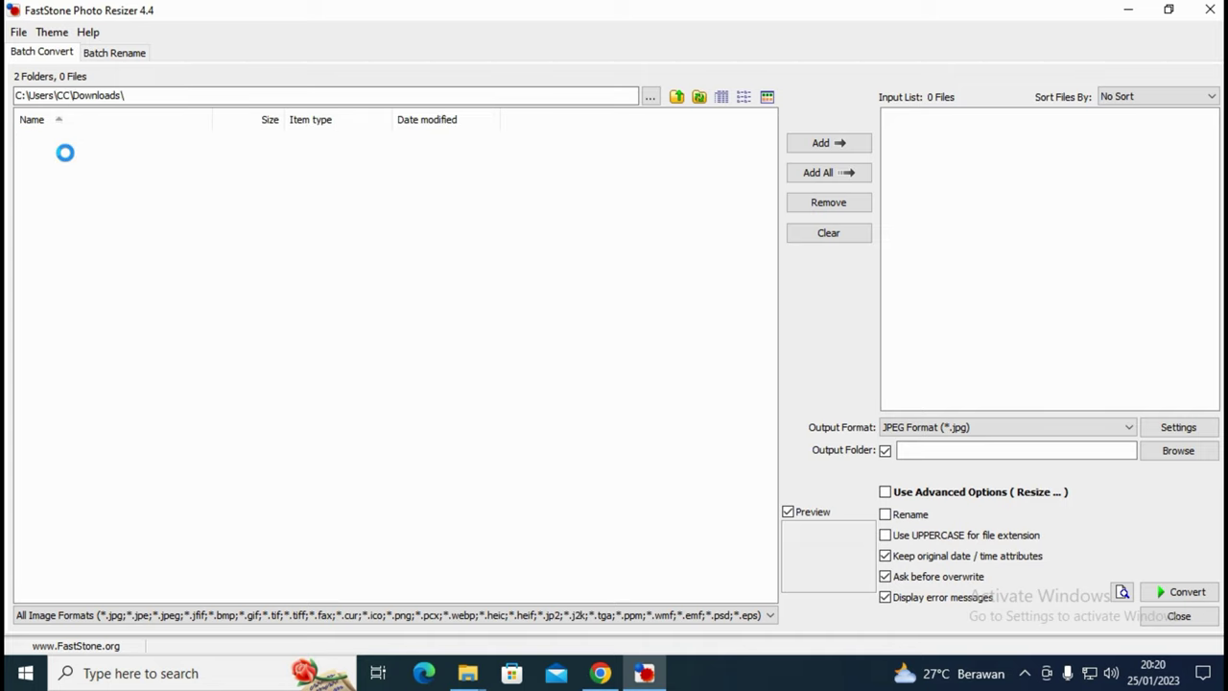
pyautogui.click(75, 156)
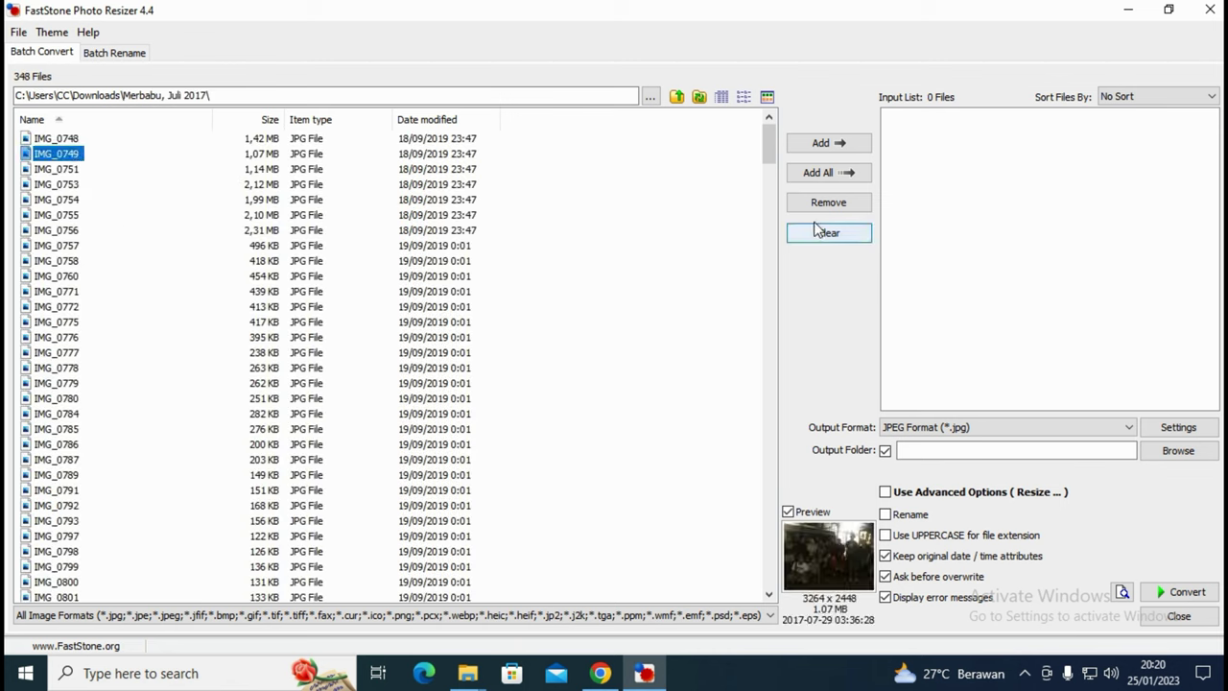
pyautogui.click(831, 176)
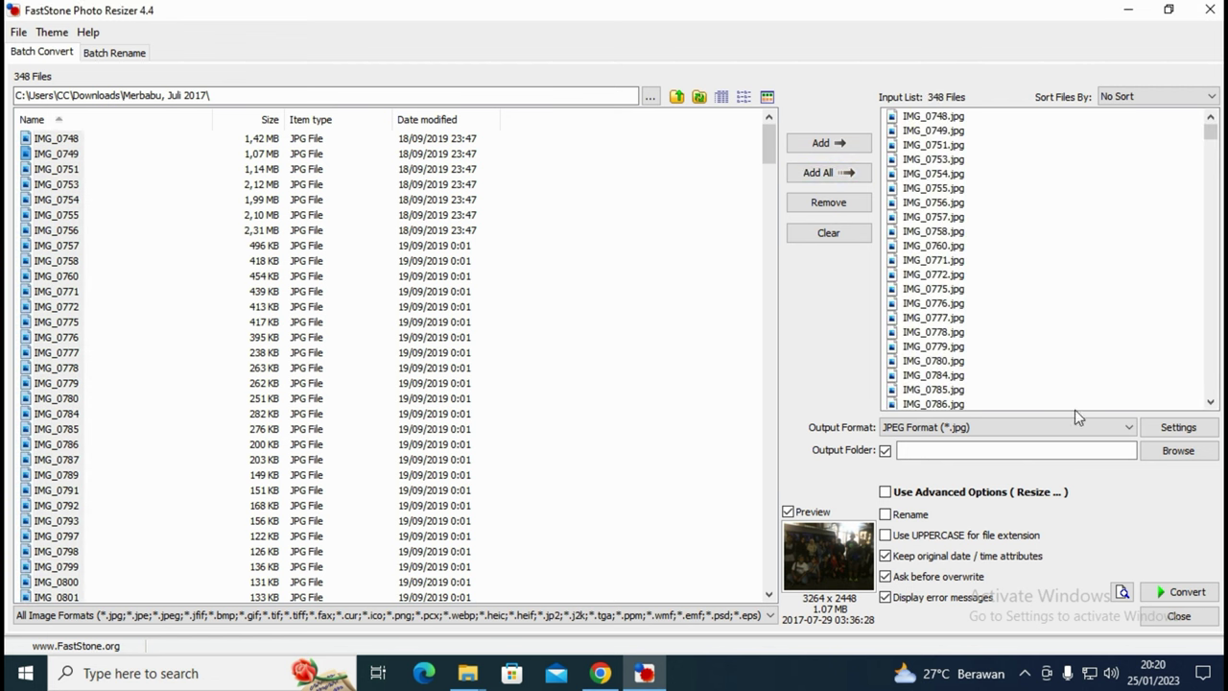
# Set the JPEG output quality to 100 and color subsampling to Disabled (Better Quality), keeping Photometric at (No Change).
pyautogui.click(1178, 427)
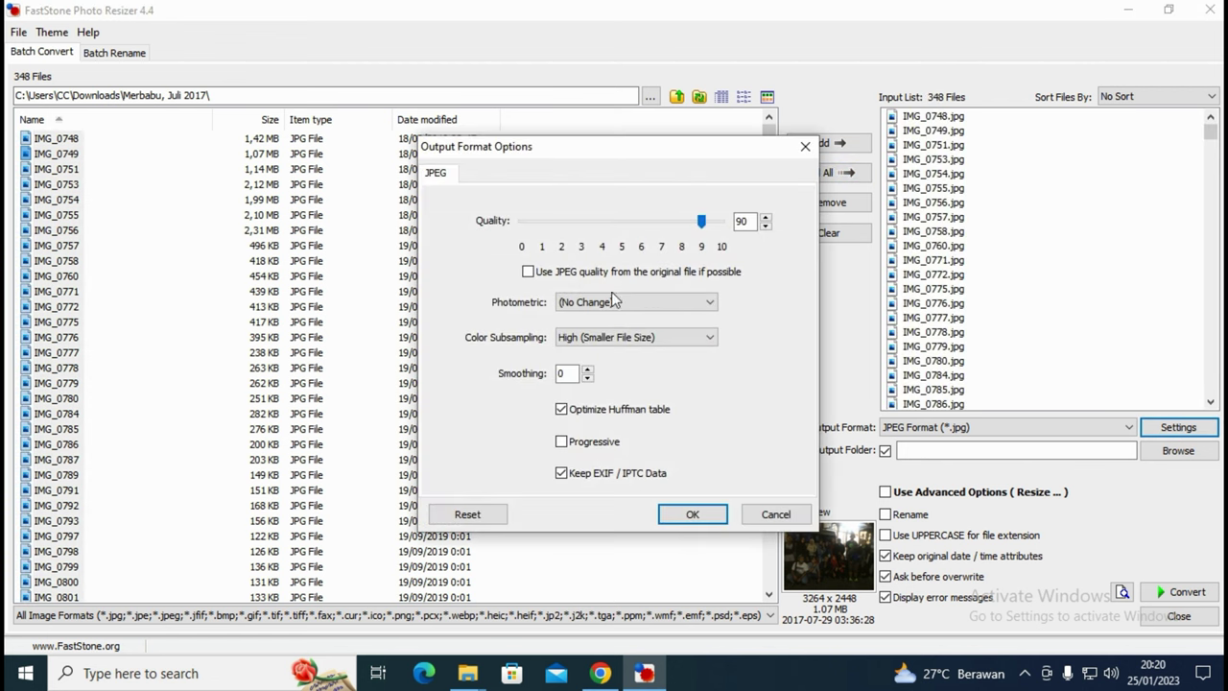
pyautogui.moveTo(701, 221); pyautogui.dragTo(721, 222)
pyautogui.moveTo(584, 145)
pyautogui.mouseDown()
pyautogui.moveTo(830, 220)
pyautogui.moveTo(603, 160)
pyautogui.mouseUp()
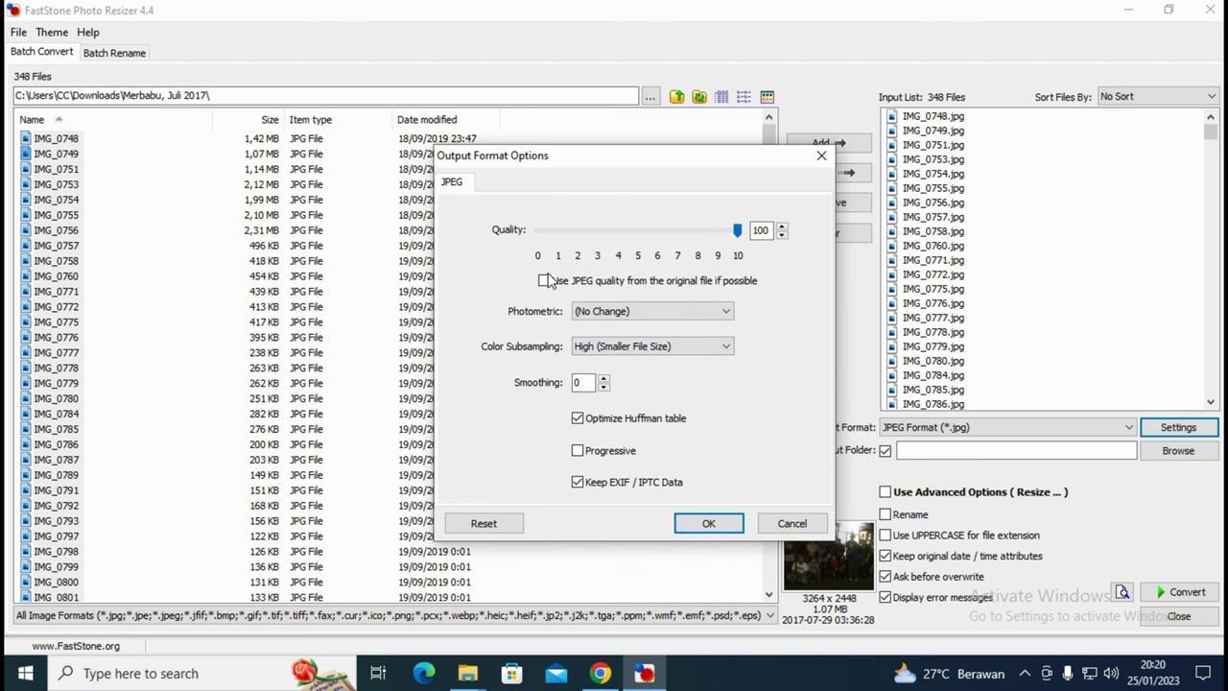
pyautogui.click(656, 314)
pyautogui.click(641, 325)
pyautogui.click(600, 350)
pyautogui.click(609, 360)
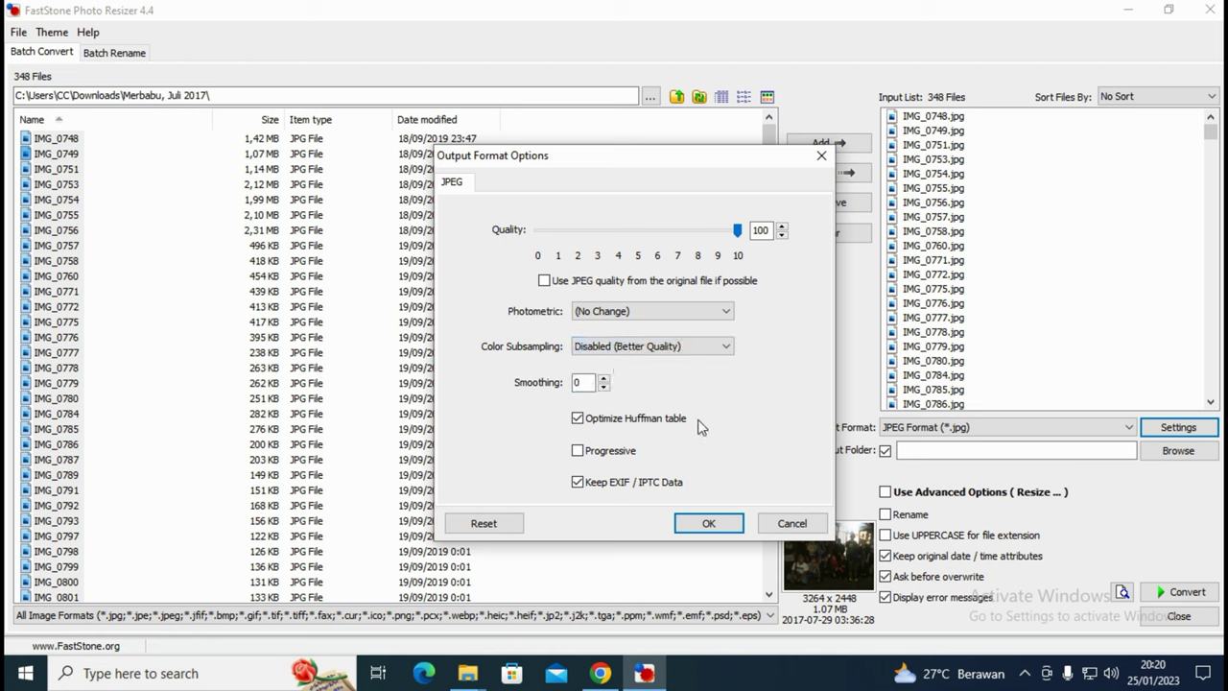
pyautogui.click(708, 524)
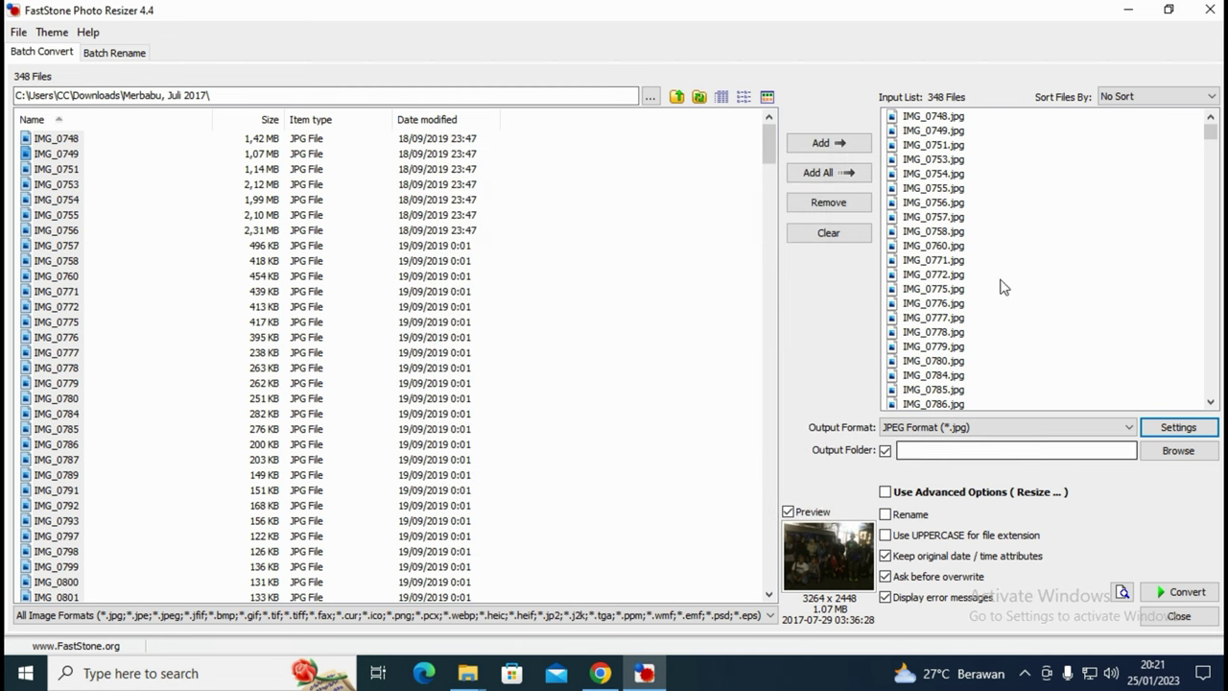
# Enable the advanced options and look through the available settings pages from Rotate to Border.
pyautogui.click(911, 495)
pyautogui.click(1137, 495)
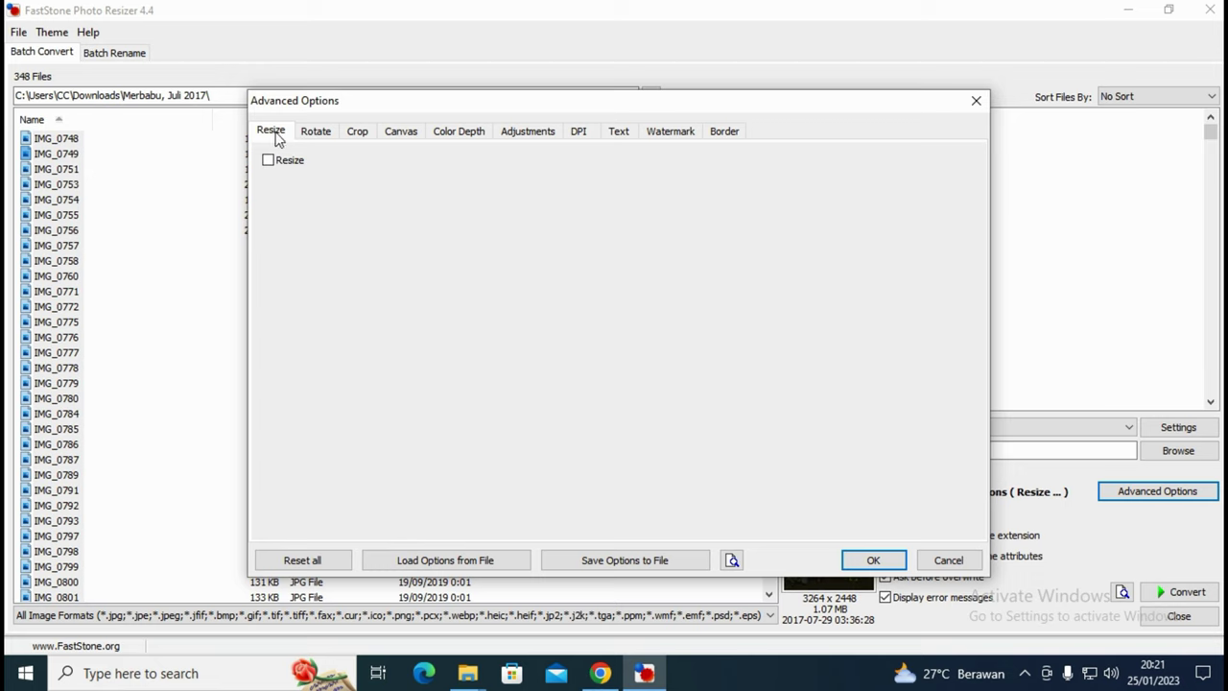
pyautogui.click(315, 136)
pyautogui.click(357, 134)
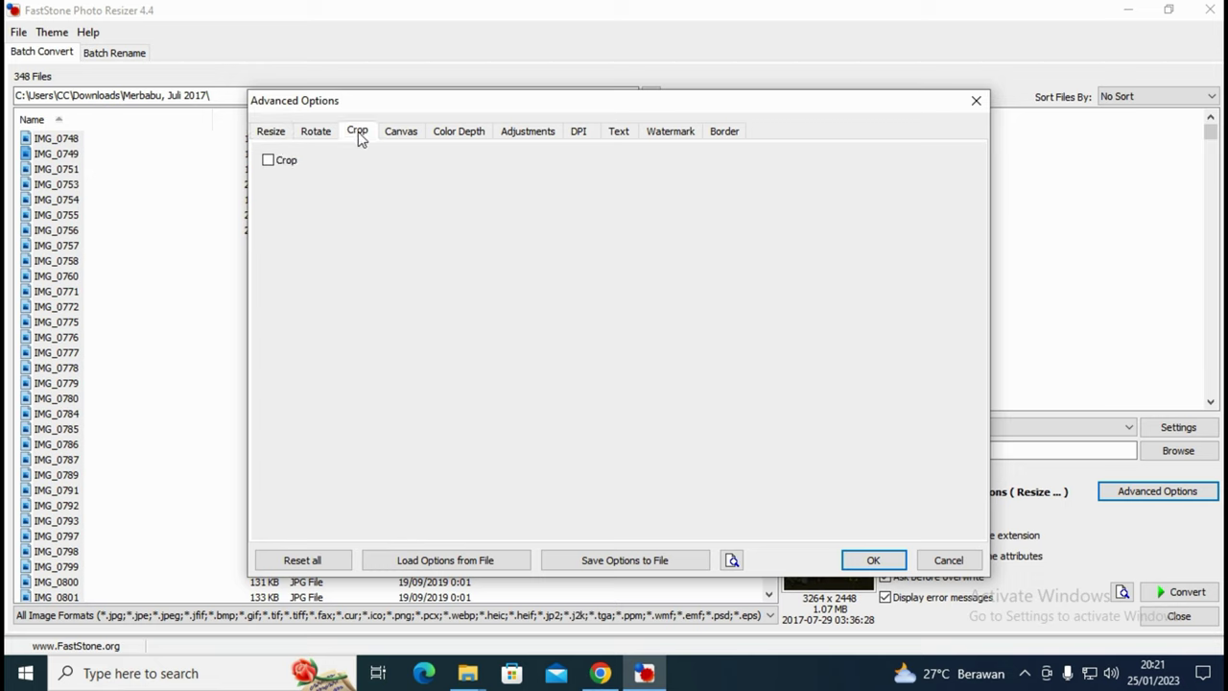
pyautogui.click(389, 136)
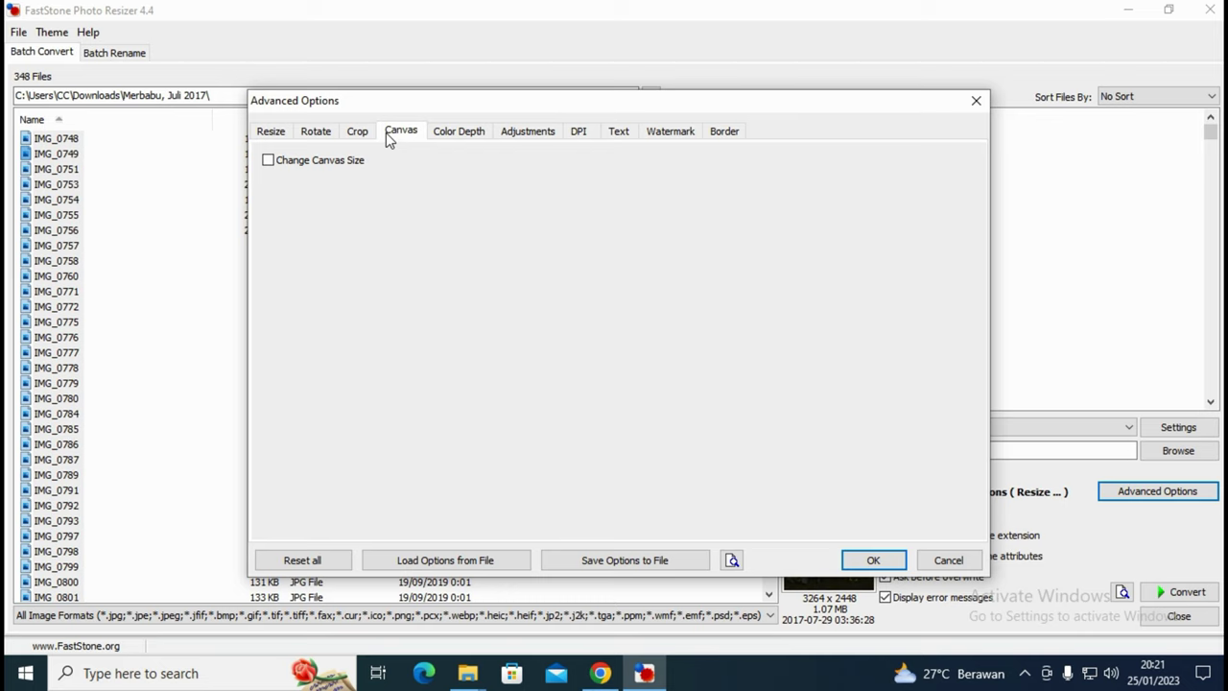
pyautogui.click(455, 136)
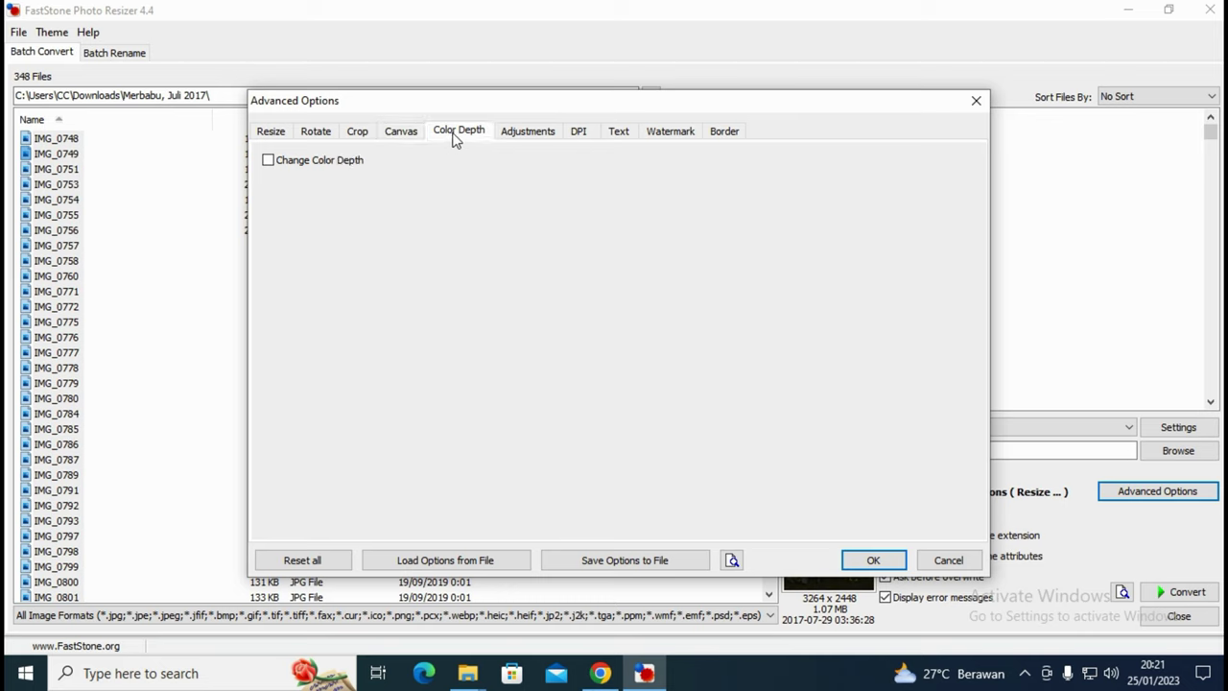
pyautogui.click(536, 134)
pyautogui.click(579, 134)
pyautogui.click(618, 134)
pyautogui.click(676, 133)
pyautogui.click(721, 134)
pyautogui.click(680, 133)
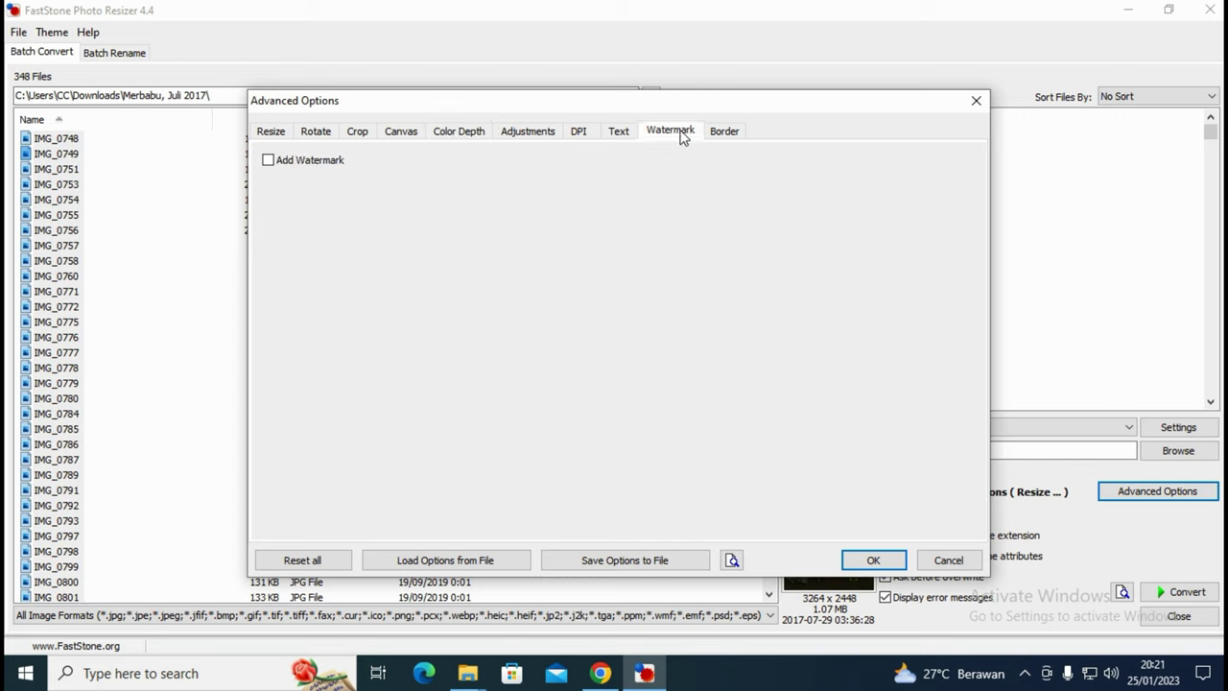
pyautogui.click(723, 136)
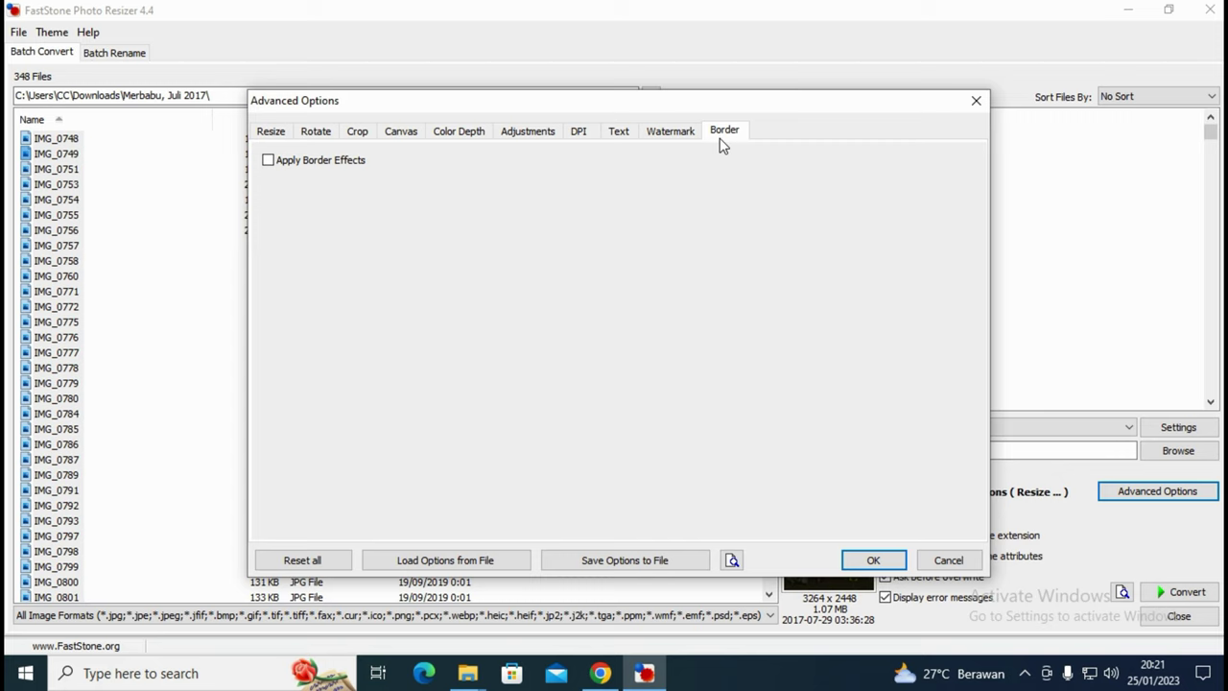
# Enable Add Watermark and load expena-01.png from the DATA ME (D:) drive as the watermark image.
pyautogui.click(680, 135)
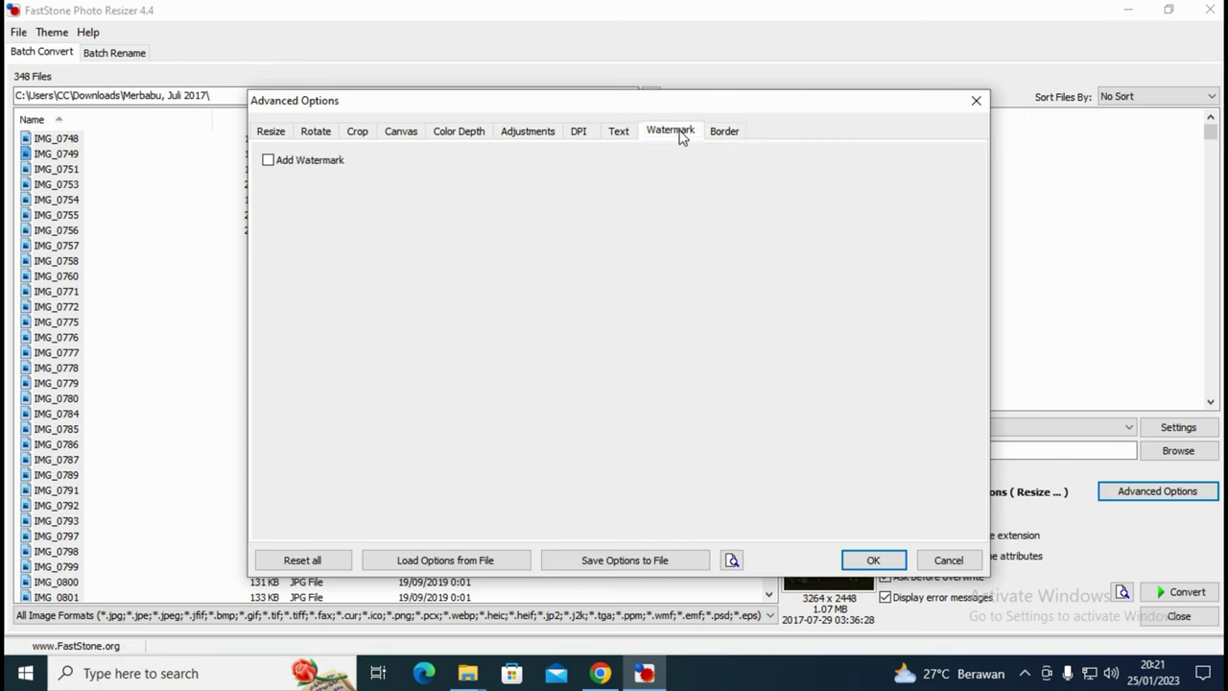
pyautogui.click(273, 162)
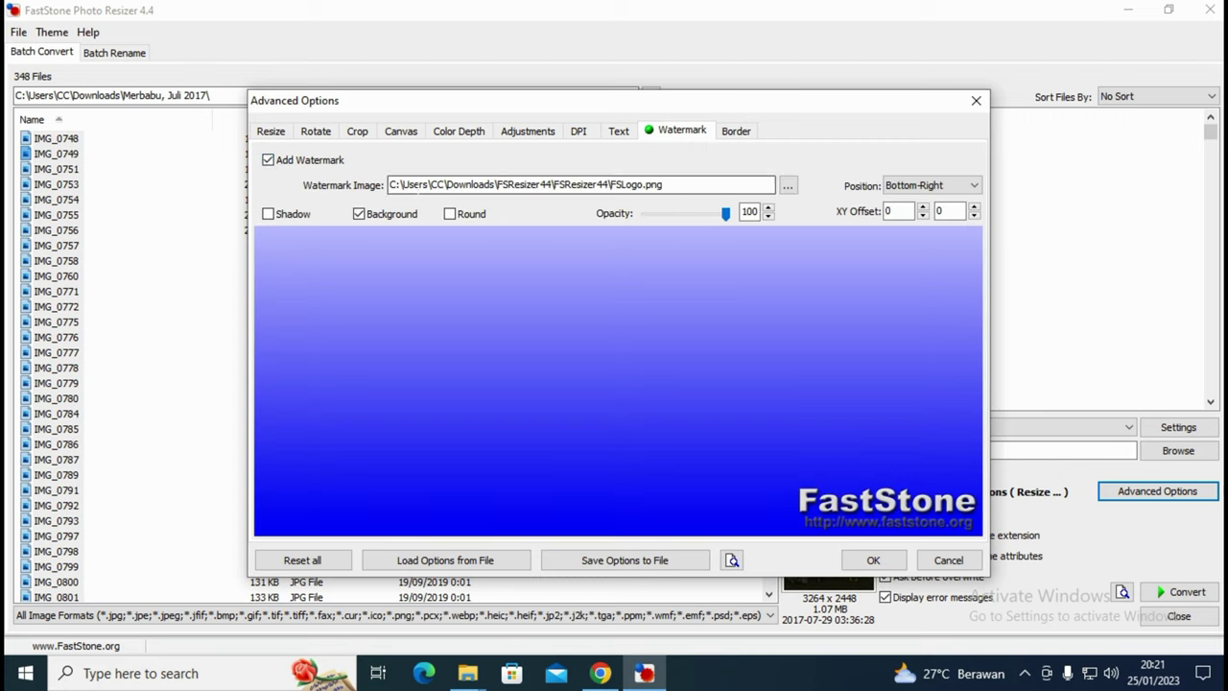
pyautogui.click(787, 184)
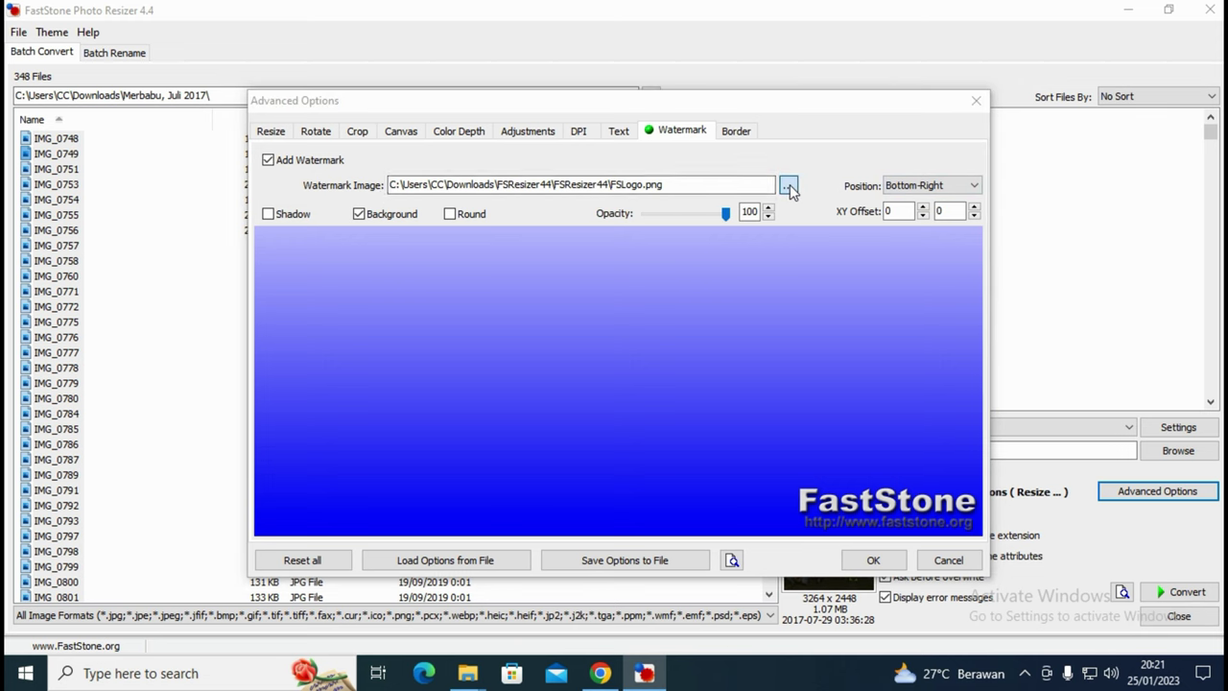
pyautogui.click(415, 414)
pyautogui.scroll(-5, 575, 383)
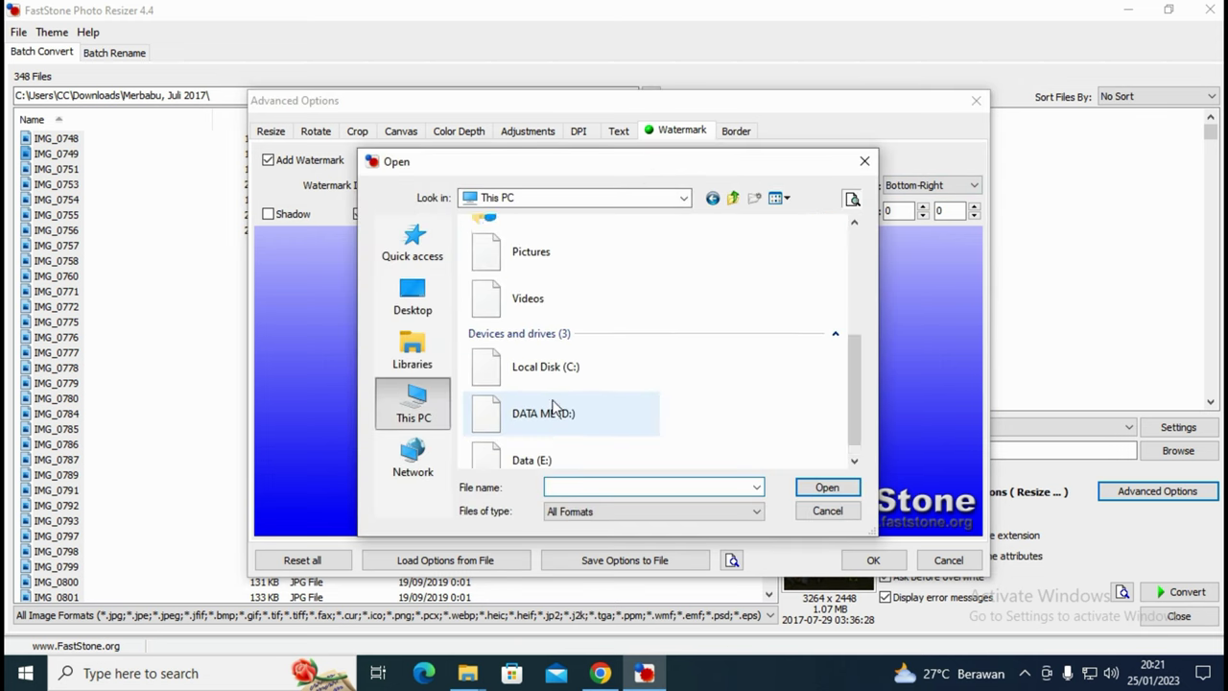
pyautogui.doubleClick(552, 406)
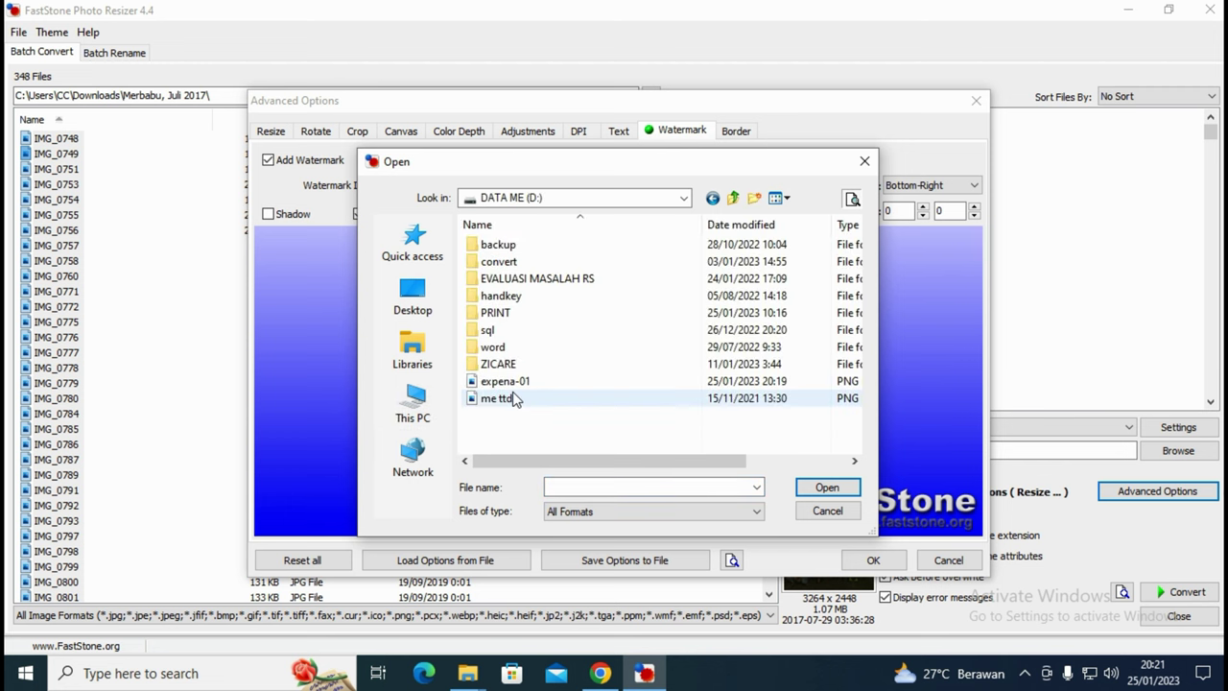
pyautogui.click(513, 383)
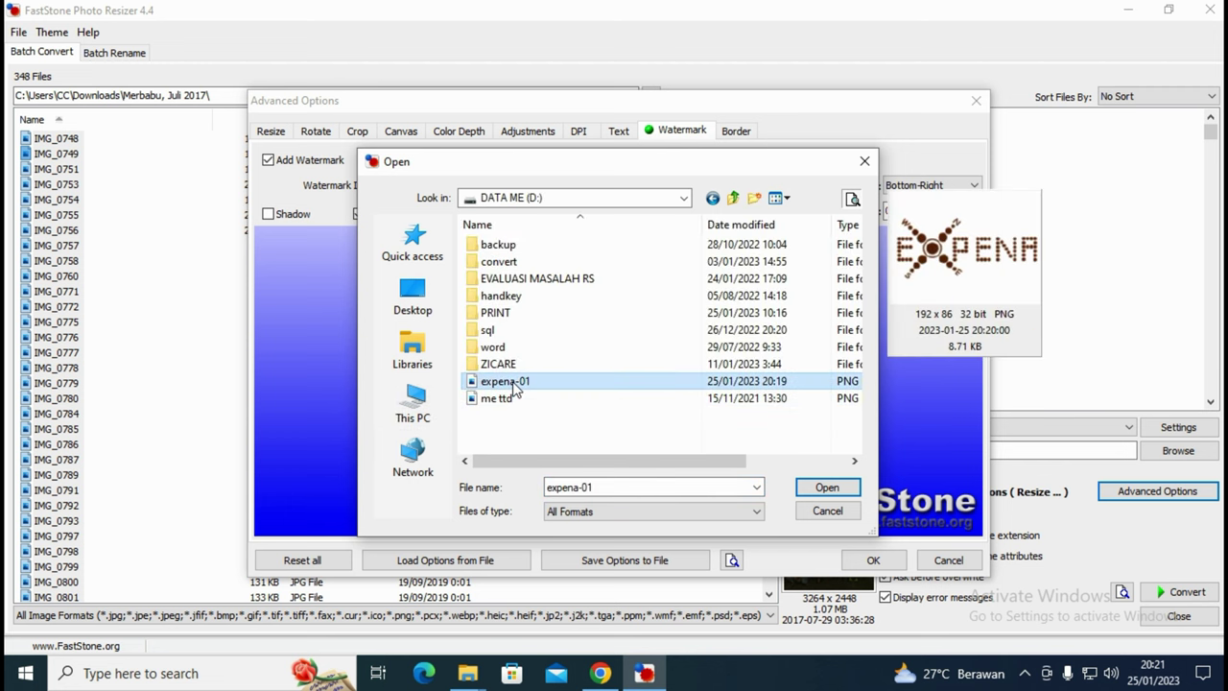
pyautogui.click(829, 487)
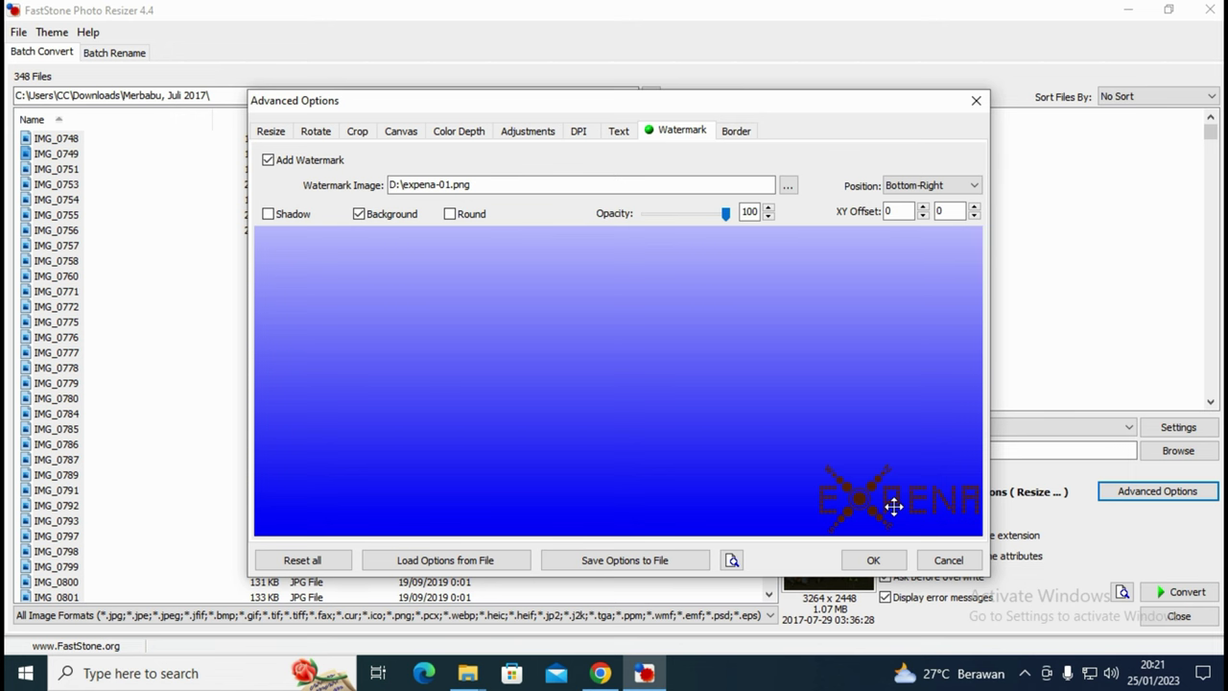
# Switch to File Explorer and open photo IMG_0820 from the "Merbabu, Juli 2017" folder in Downloads.
pyautogui.click(467, 673)
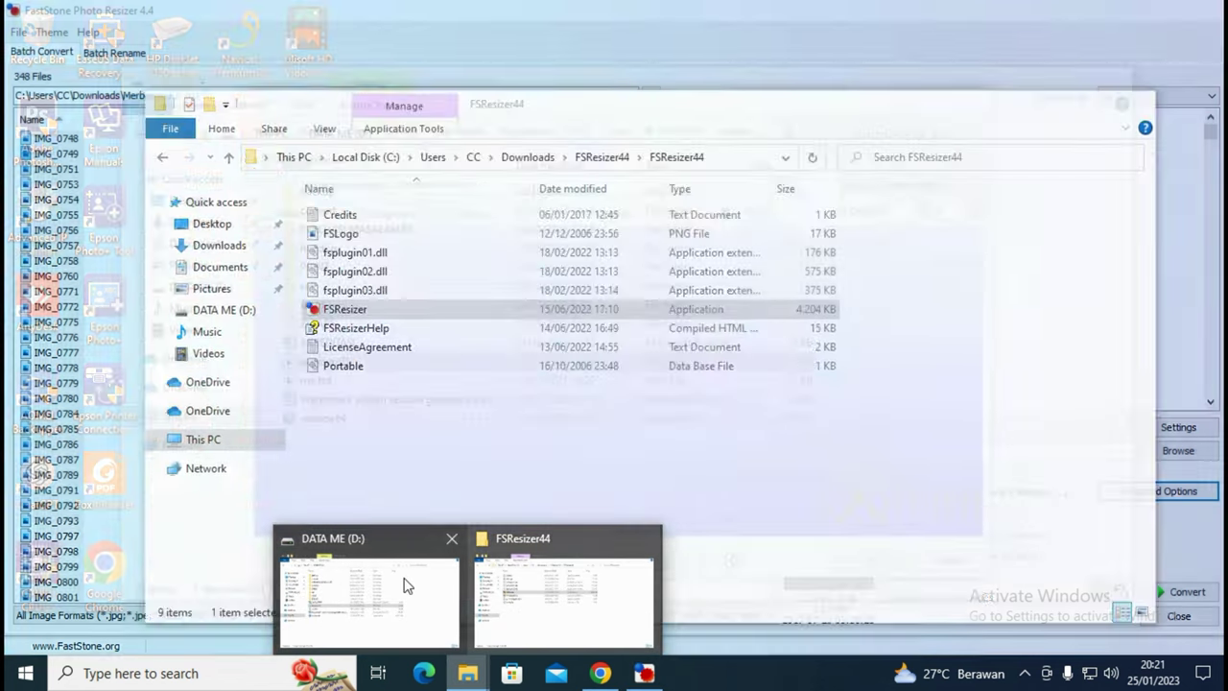
pyautogui.click(403, 585)
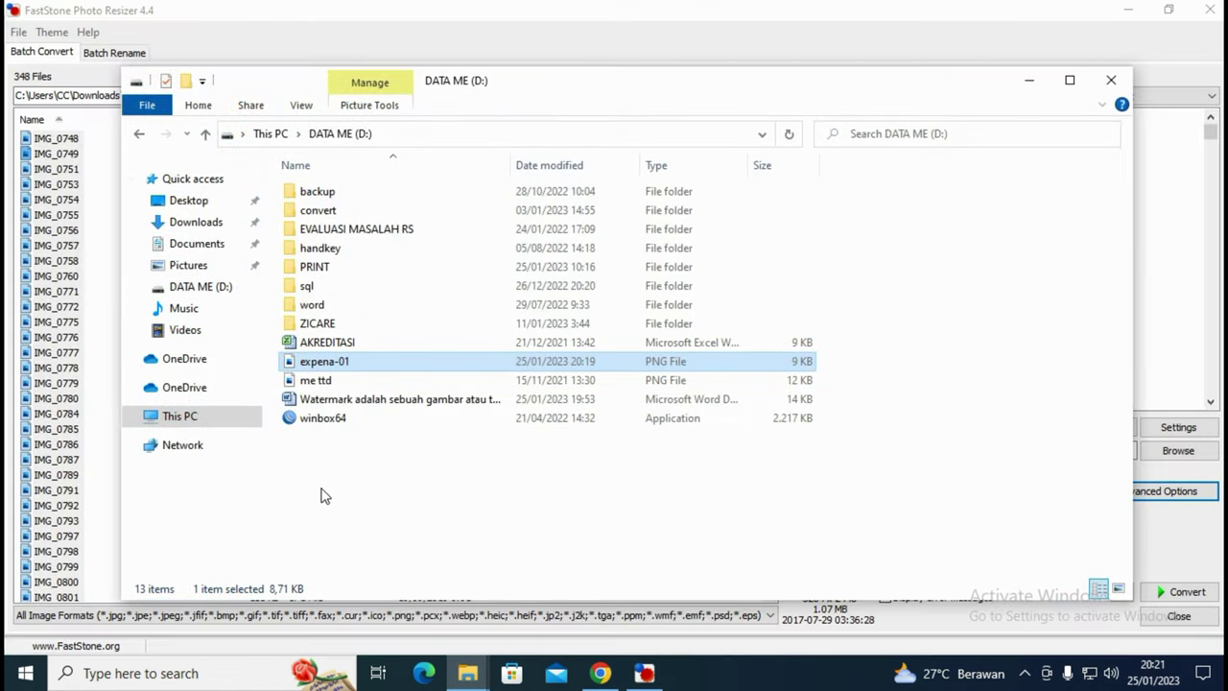
pyautogui.click(209, 228)
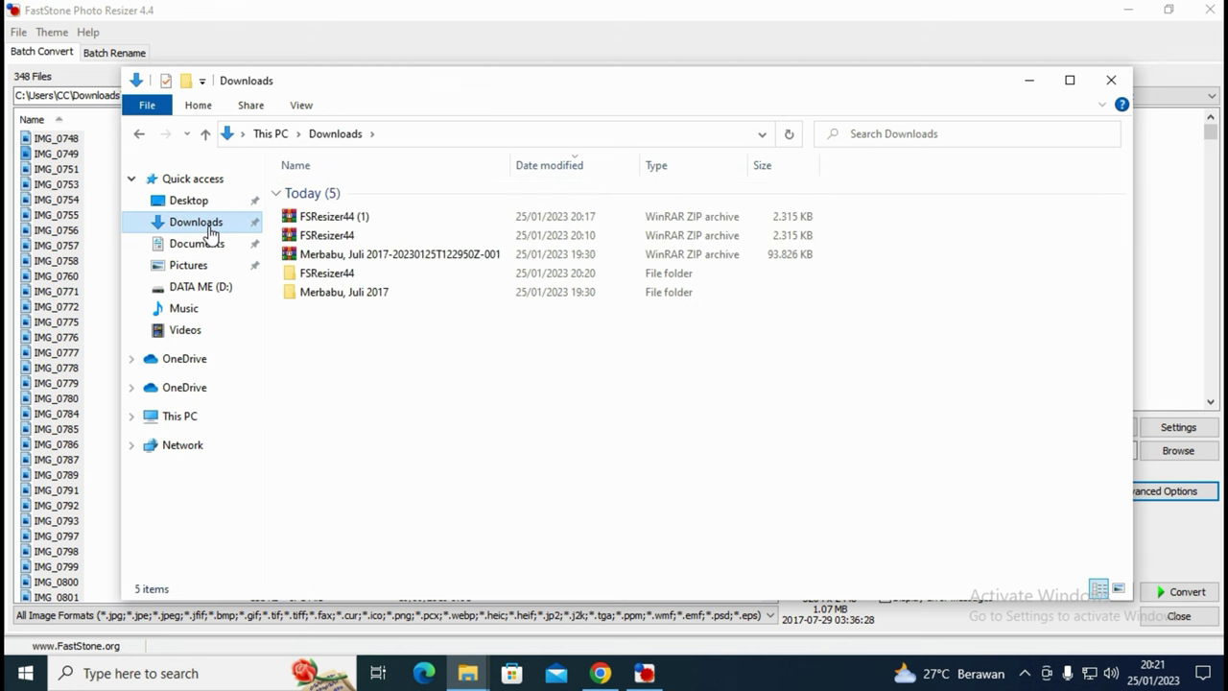
pyautogui.doubleClick(336, 291)
pyautogui.scroll(-10, 537, 316)
pyautogui.scroll(5, 612, 370)
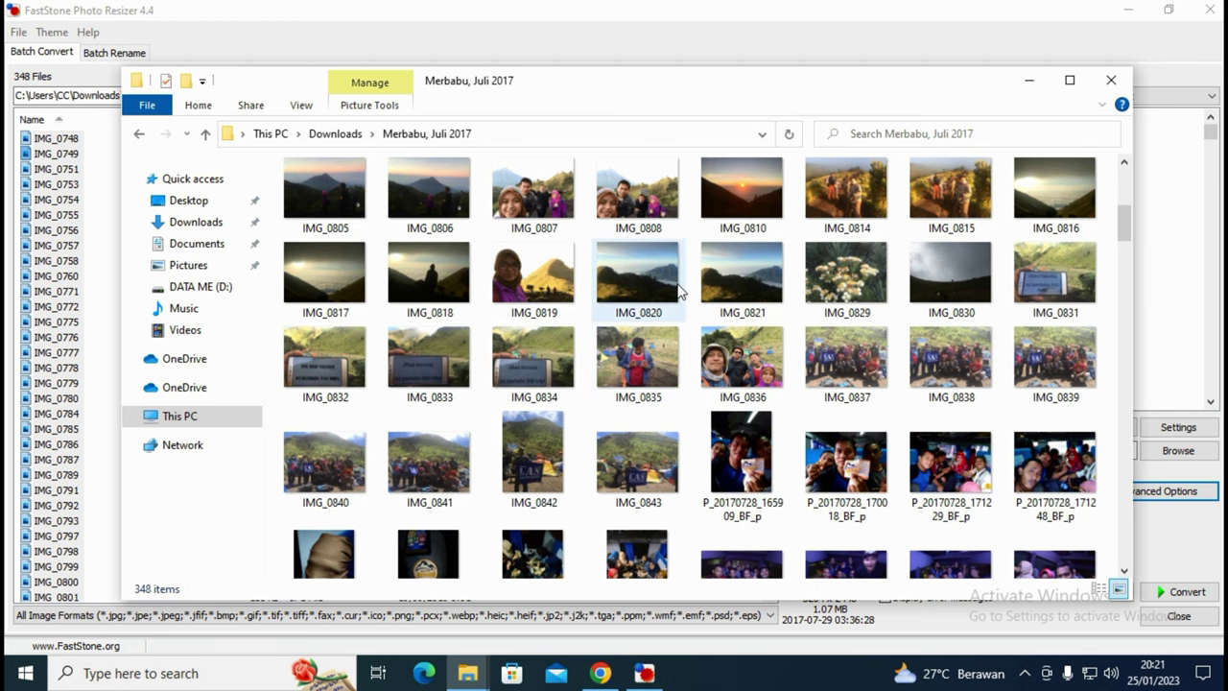
pyautogui.doubleClick(633, 275)
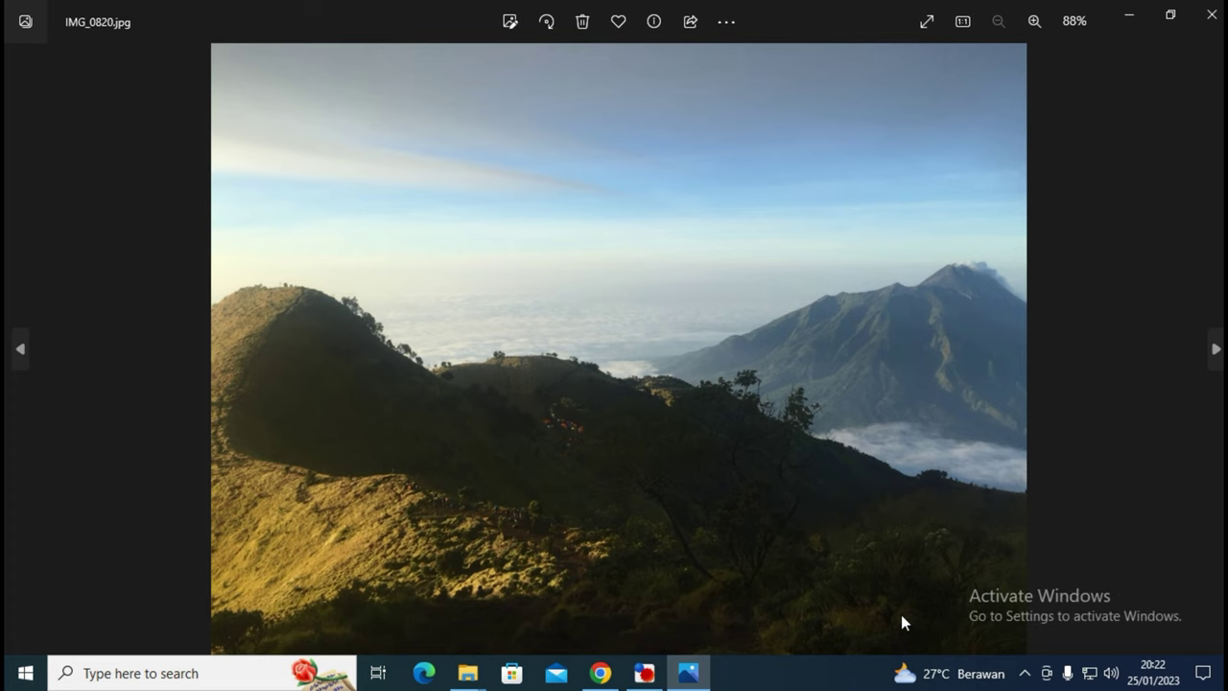
# Examine IMG_0820 up close and the preceding photo IMG_0819, close the photo viewer and return to the watermark options.
pyautogui.scroll(4, 703, 419)
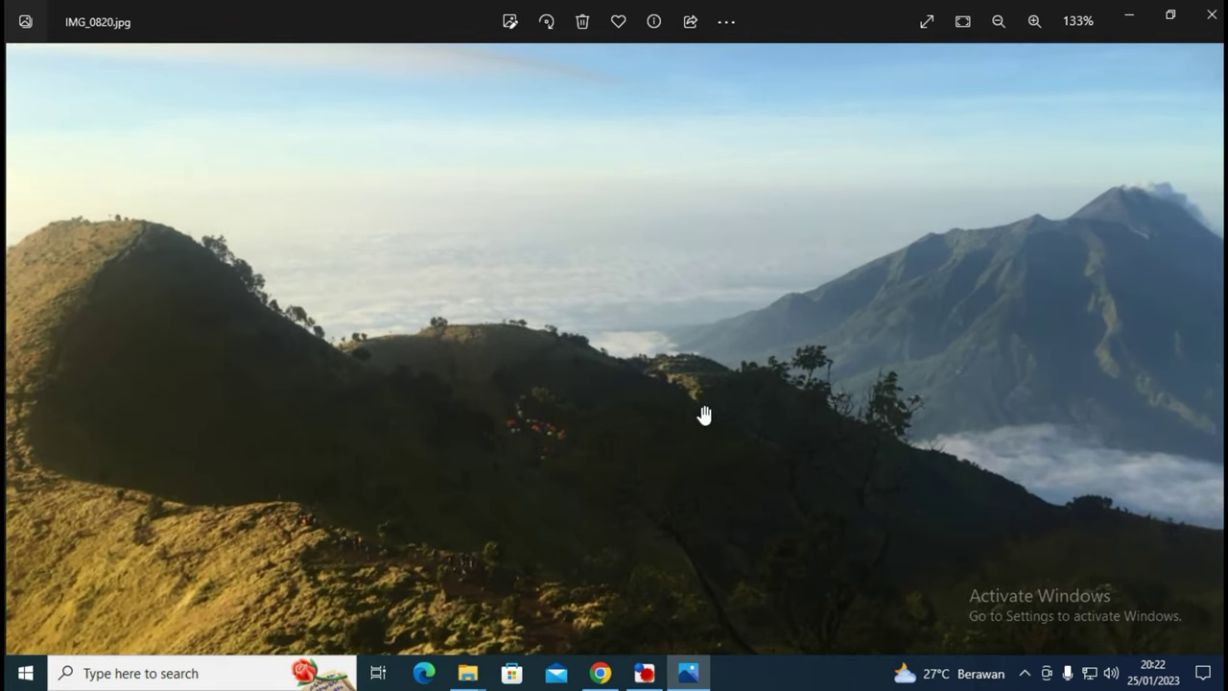
pyautogui.moveTo(685, 346); pyautogui.dragTo(740, 409)
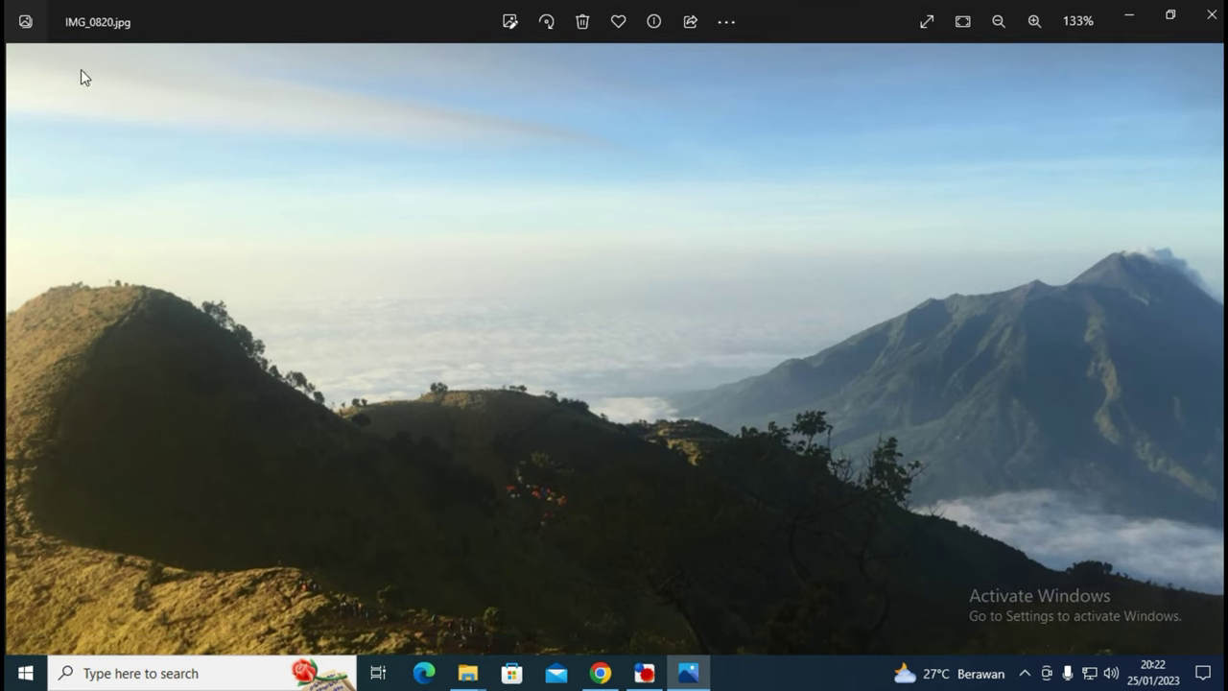
pyautogui.press('Left')
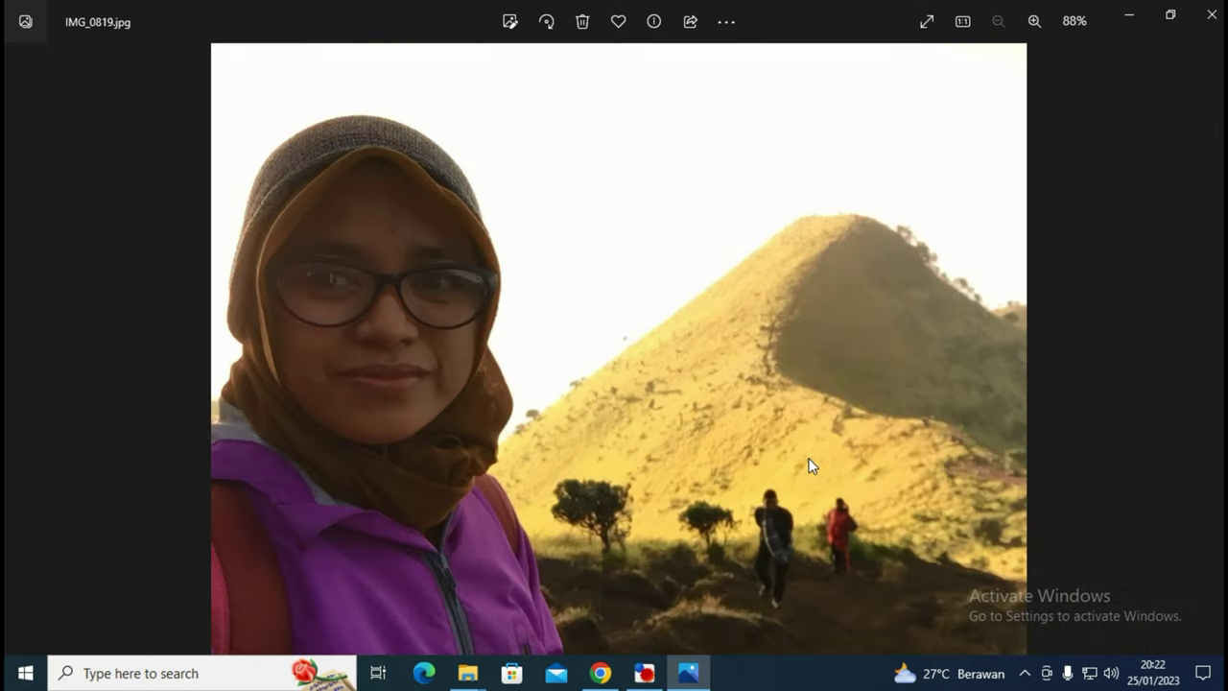
pyautogui.press('Right')
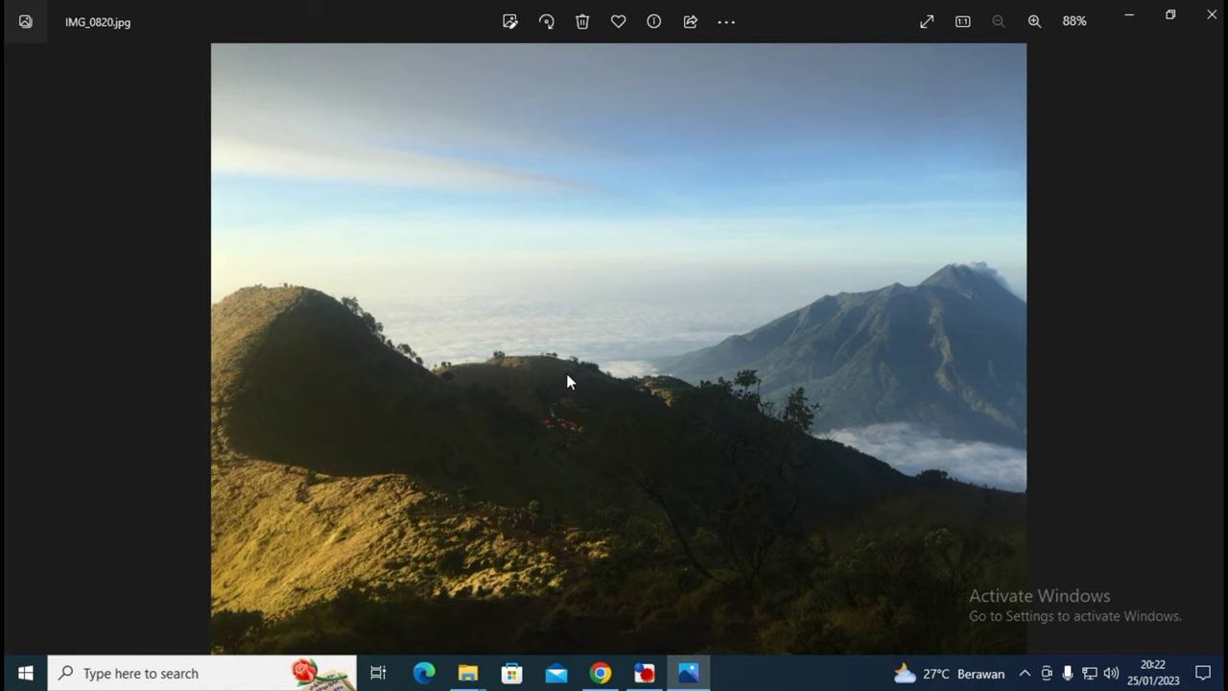
pyautogui.scroll(3, 563, 313)
pyautogui.moveTo(461, 343); pyautogui.dragTo(543, 359)
pyautogui.scroll(-4, 543, 359)
pyautogui.click(1212, 14)
pyautogui.click(710, 50)
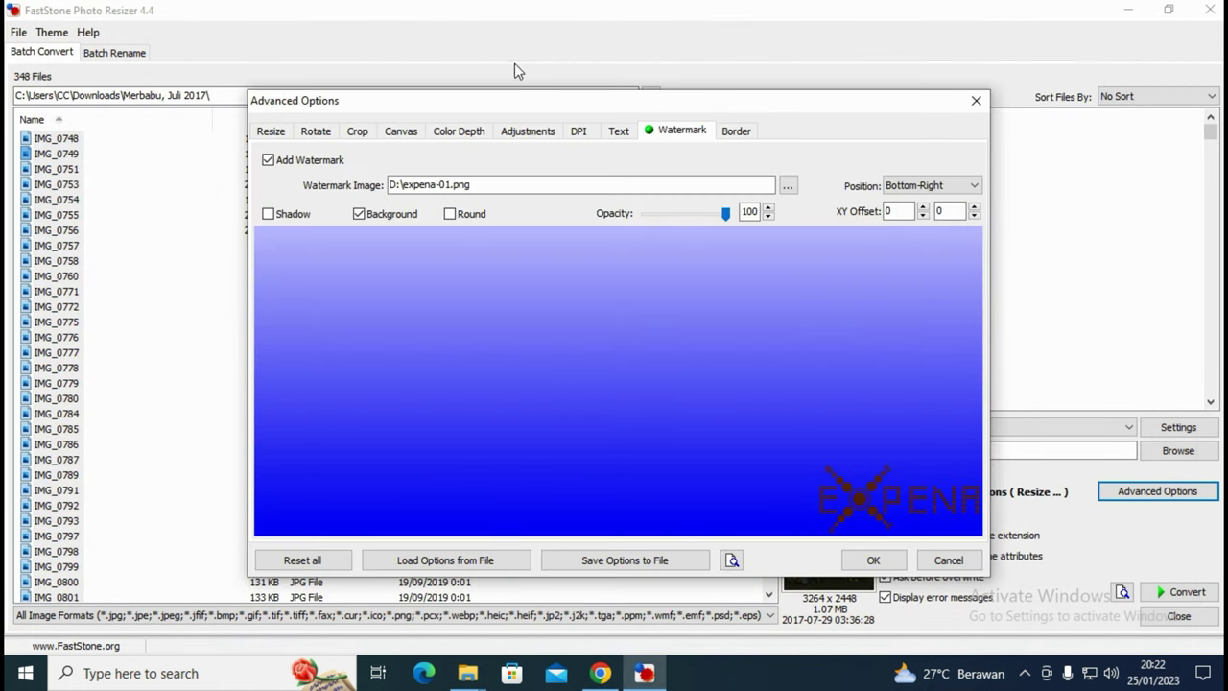
# Set the watermark position to Center and its opacity to 20, and accept the advanced options.
pyautogui.click(932, 185)
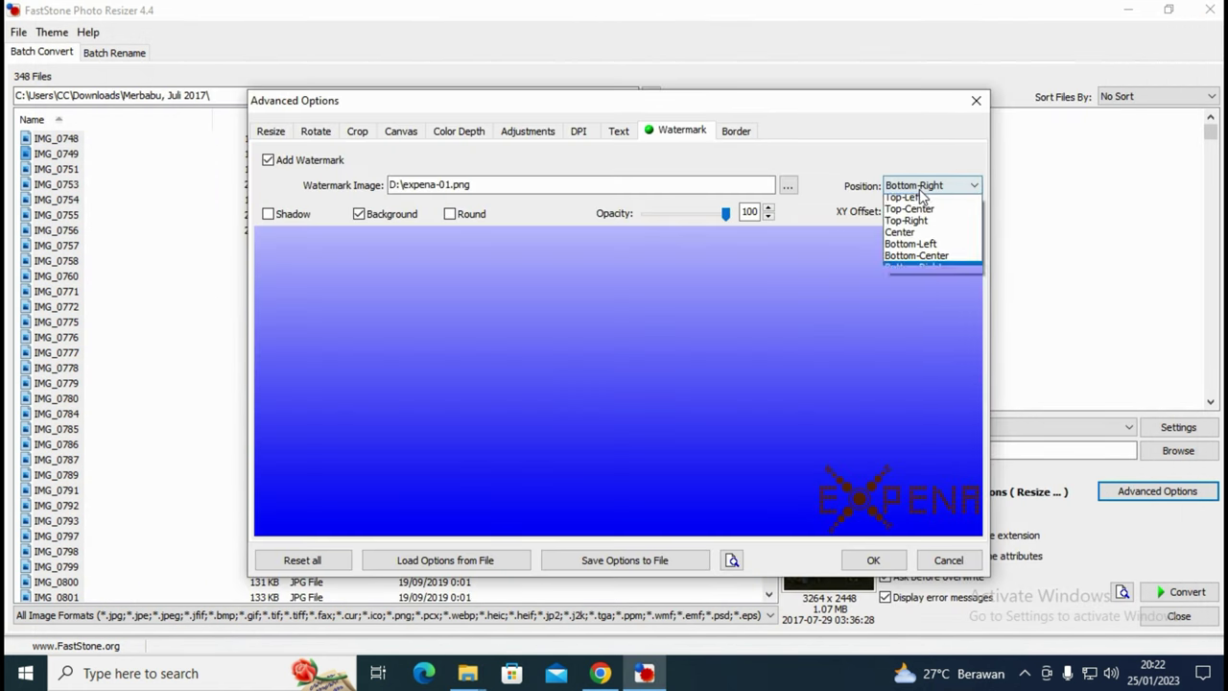
pyautogui.click(944, 237)
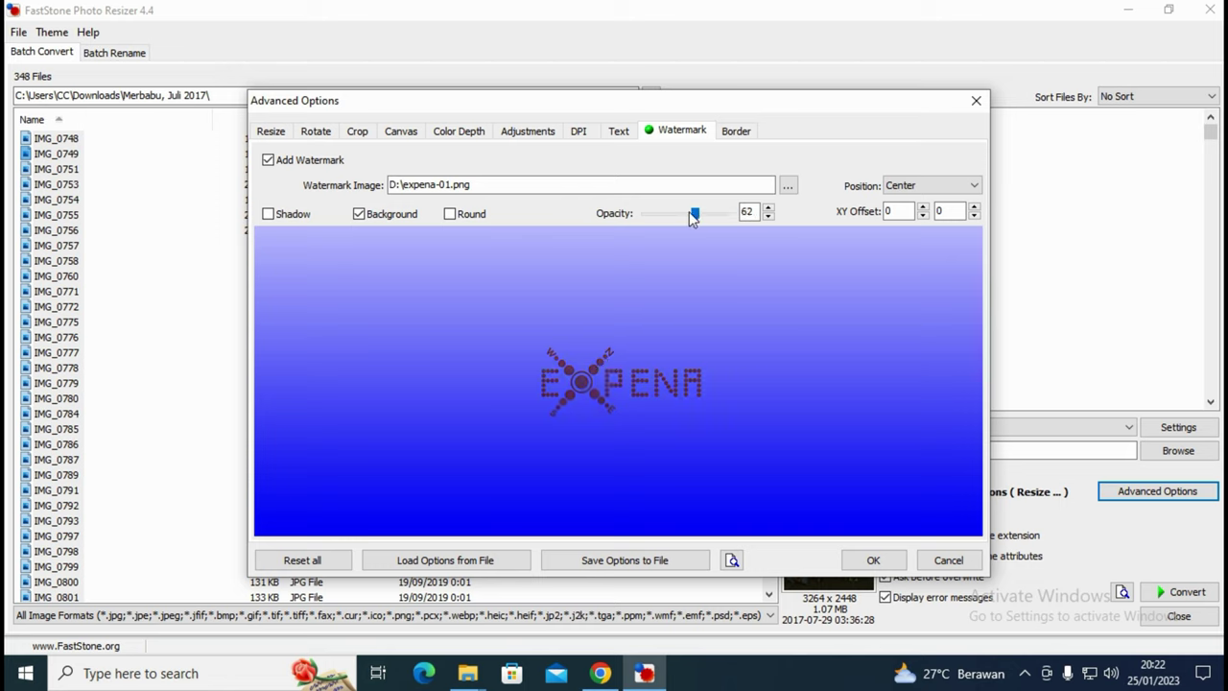
pyautogui.moveTo(688, 211); pyautogui.dragTo(583, 210)
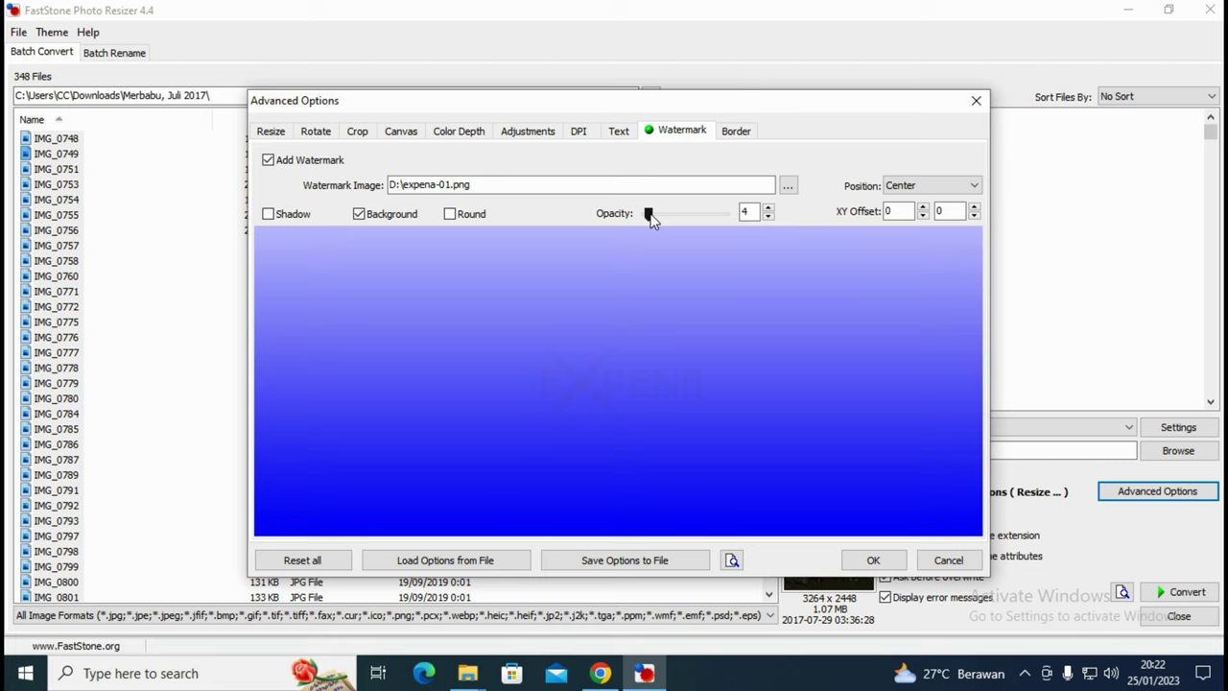
pyautogui.moveTo(650, 213); pyautogui.dragTo(664, 215)
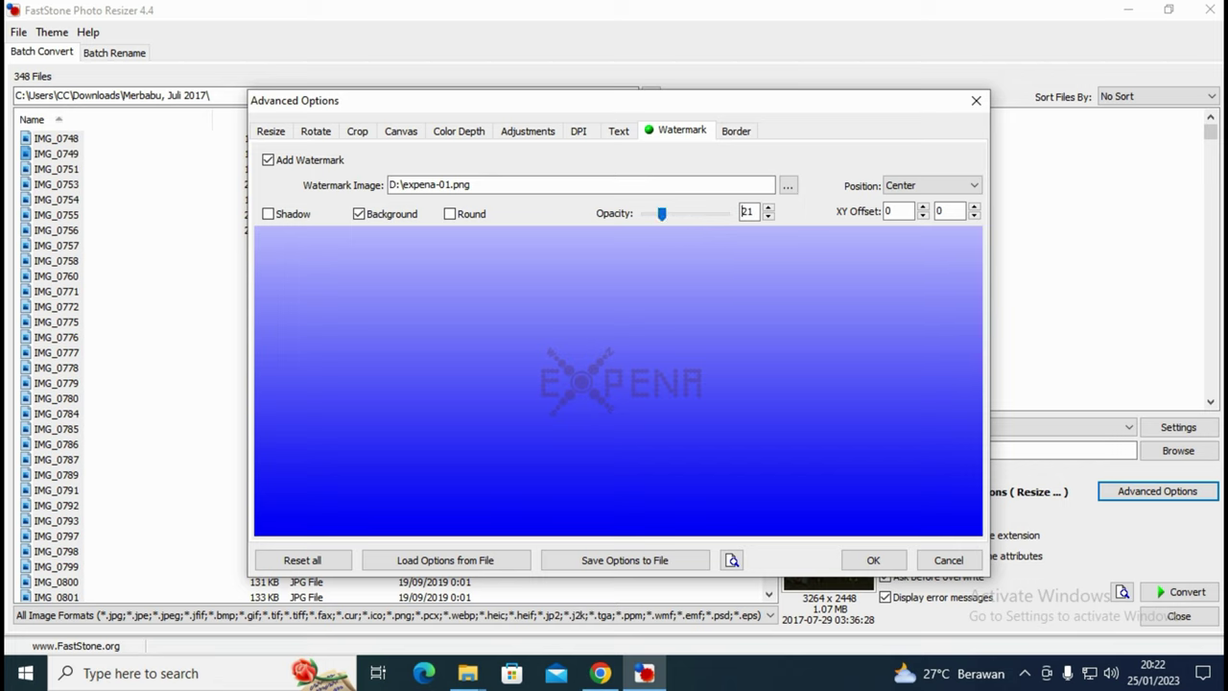
pyautogui.press('BackSpace')
pyautogui.press('BackSpace')
pyautogui.write('15')
pyautogui.press('BackSpace')
pyautogui.press('BackSpace')
pyautogui.write('20')
pyautogui.click(871, 559)
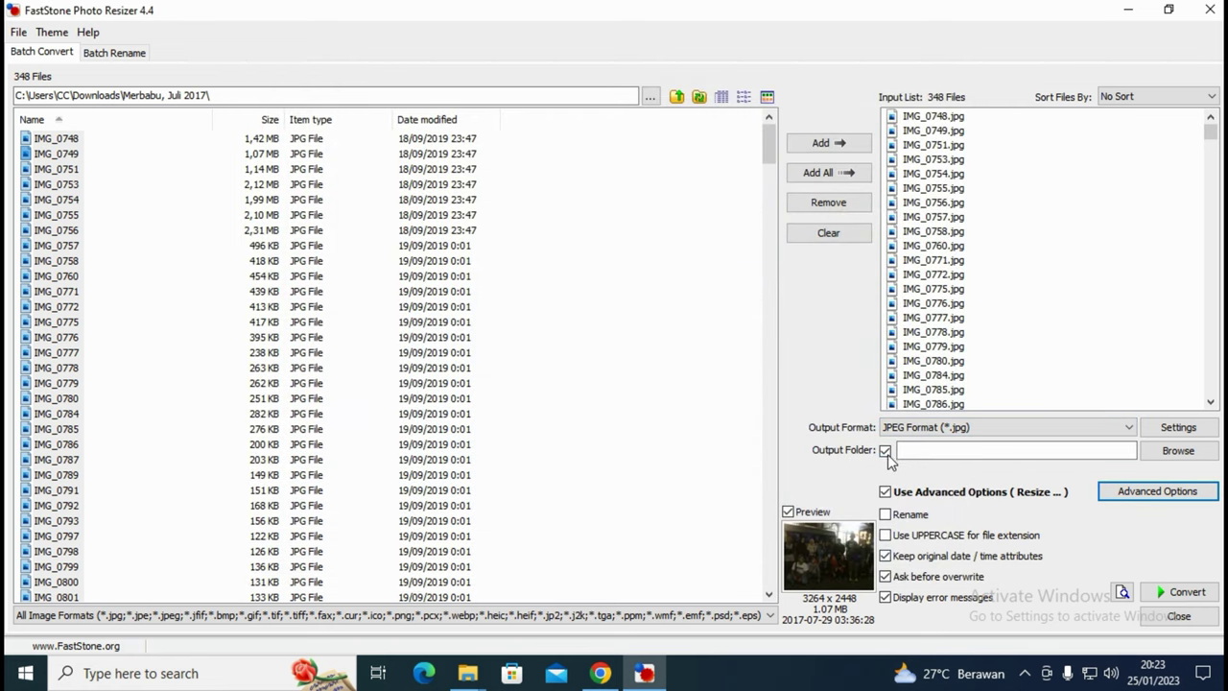
# Create a folder named "output watermark" inside Downloads and set it as the output folder.
pyautogui.click(1178, 450)
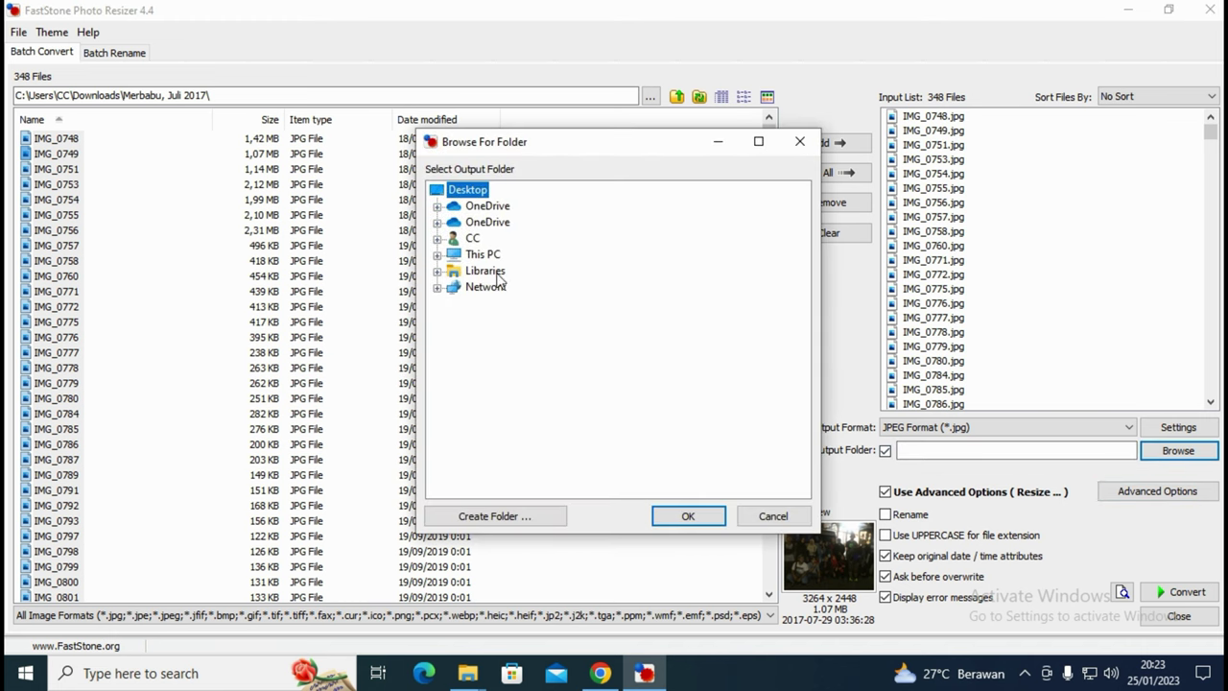
pyautogui.click(438, 254)
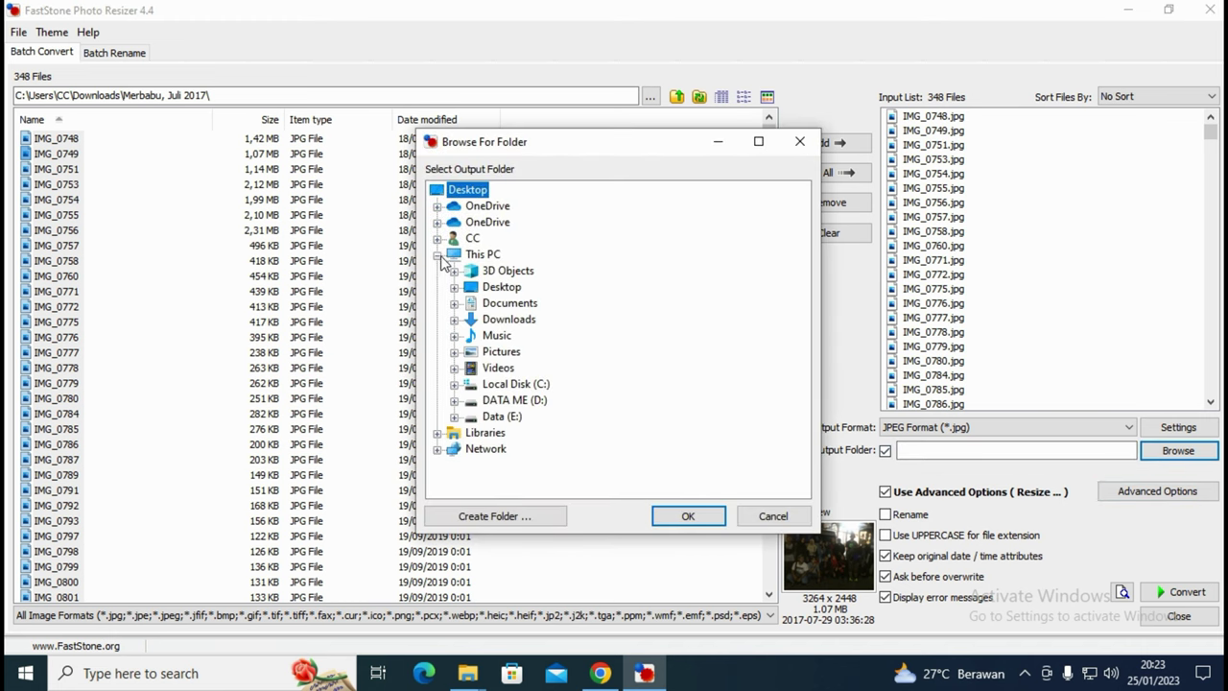
pyautogui.click(454, 319)
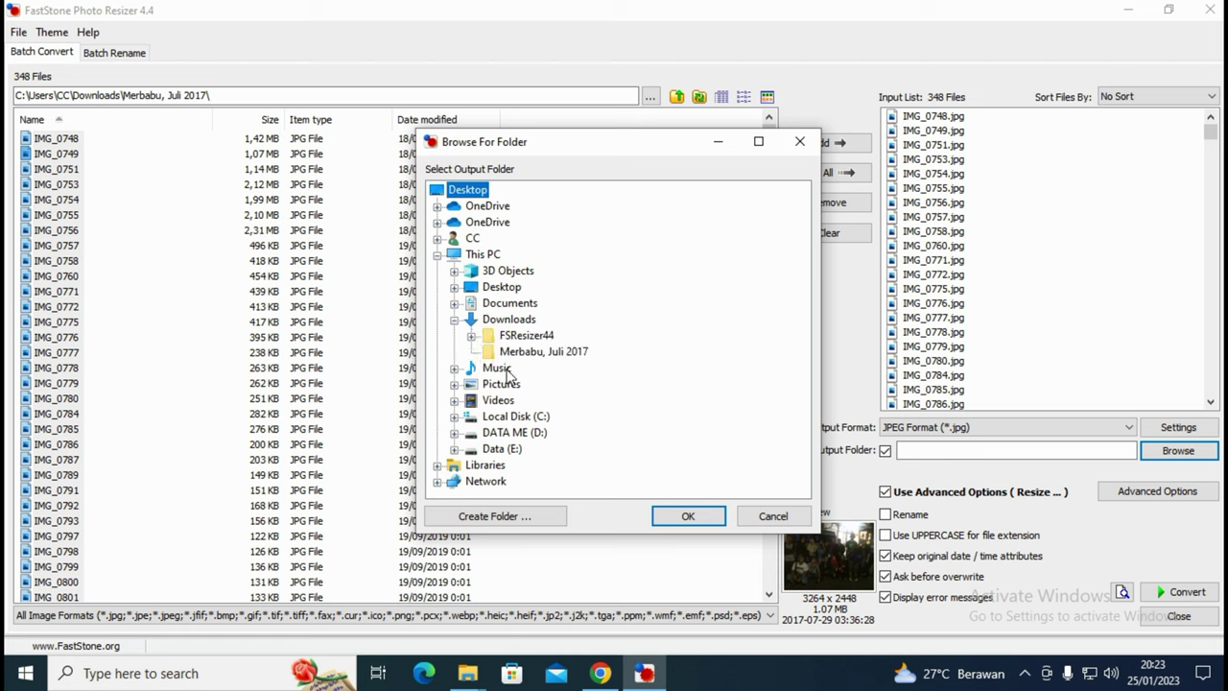
pyautogui.click(509, 320)
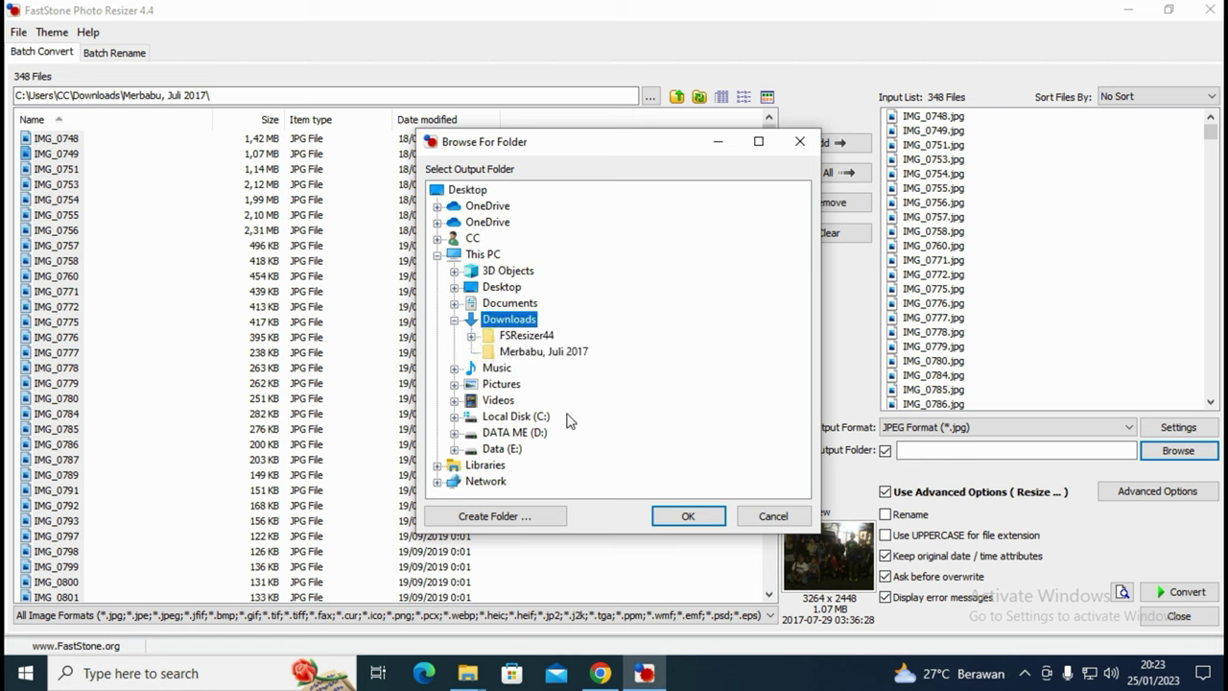
pyautogui.click(508, 518)
pyautogui.write('o')
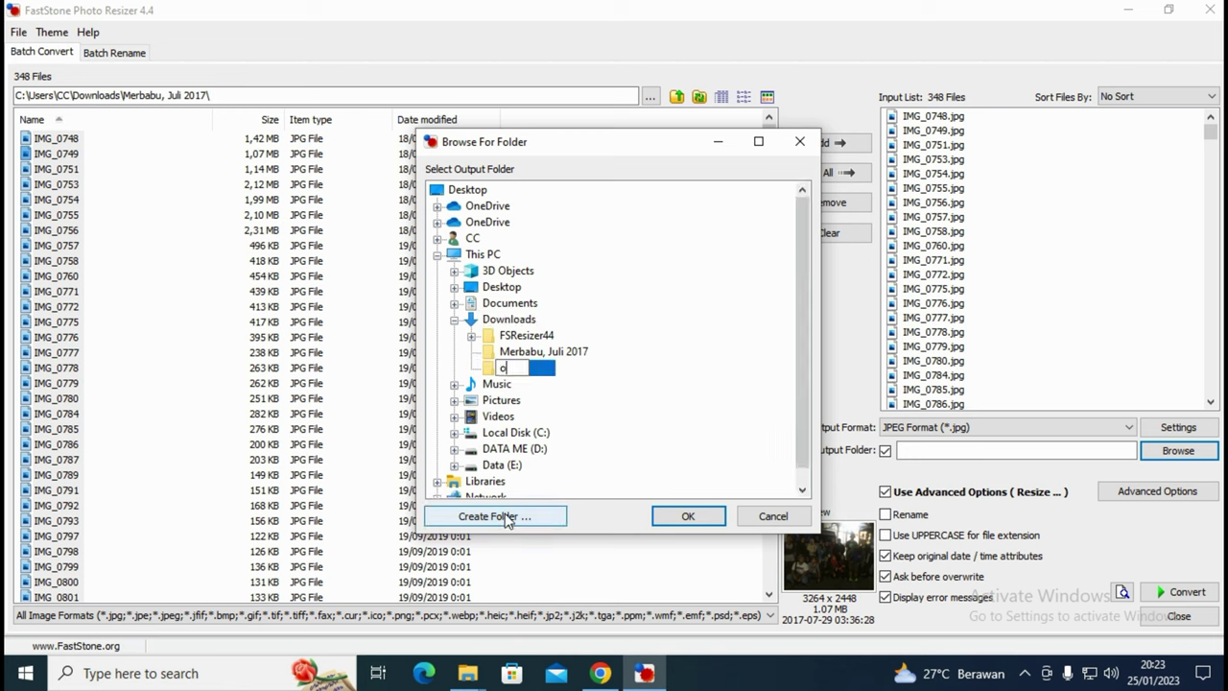
pyautogui.write('utput watermark')
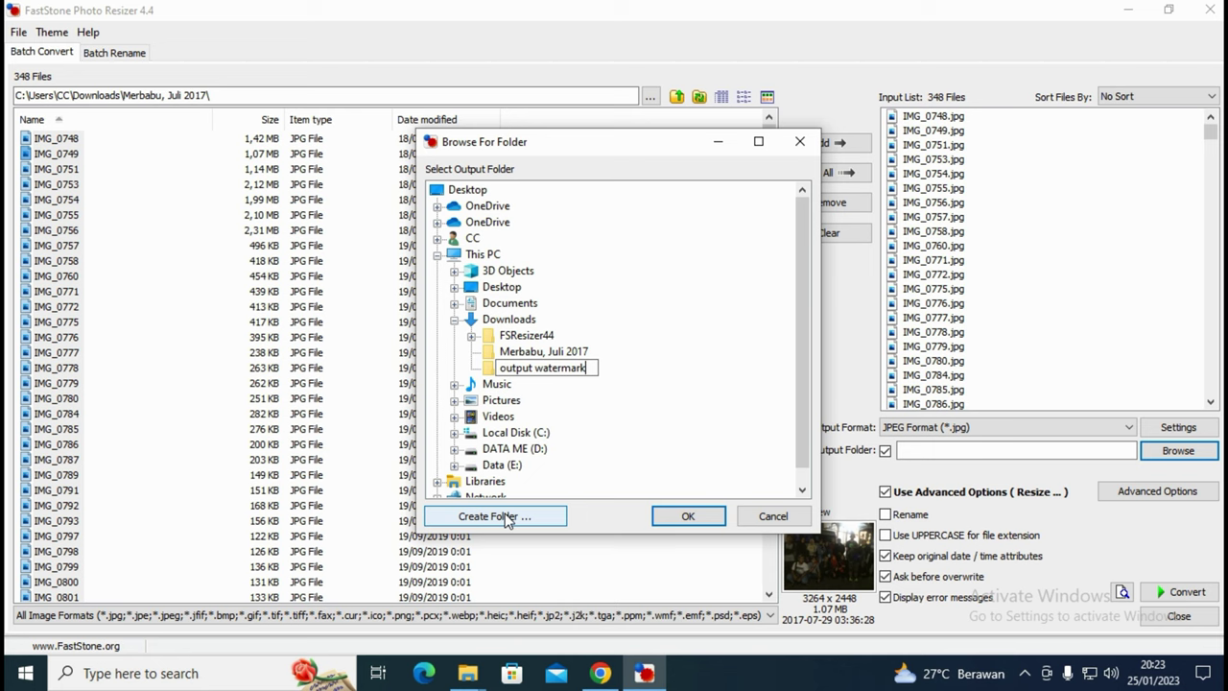
pyautogui.press('Return')
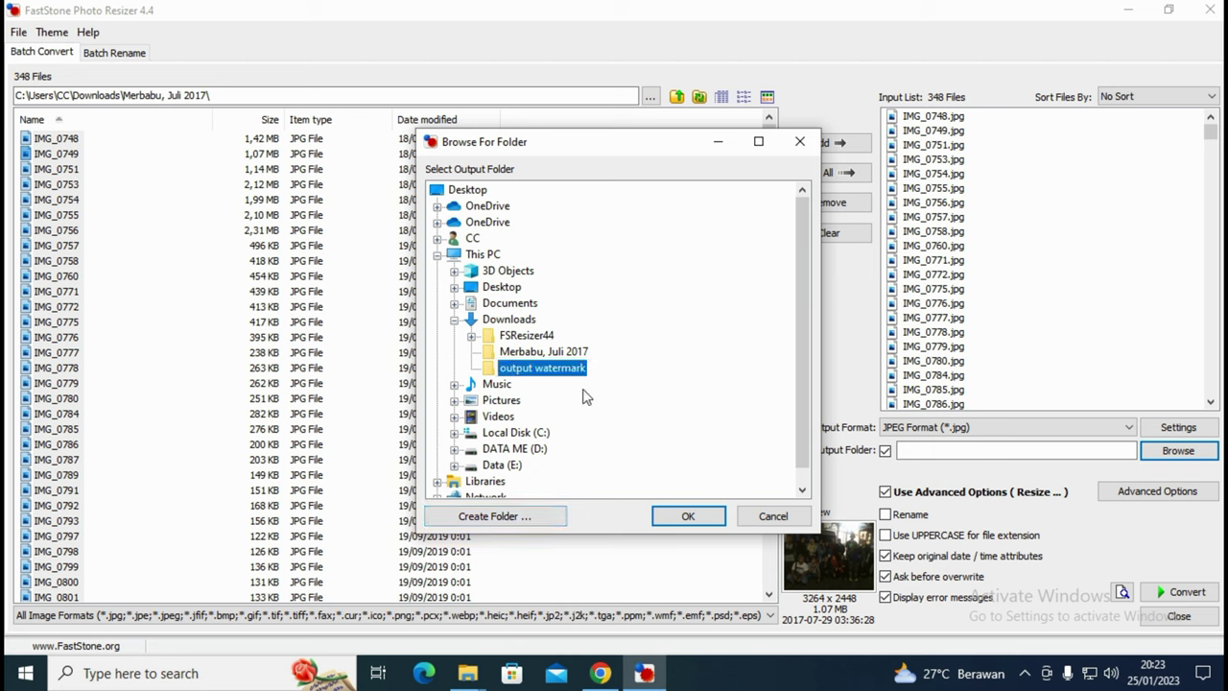
pyautogui.click(689, 517)
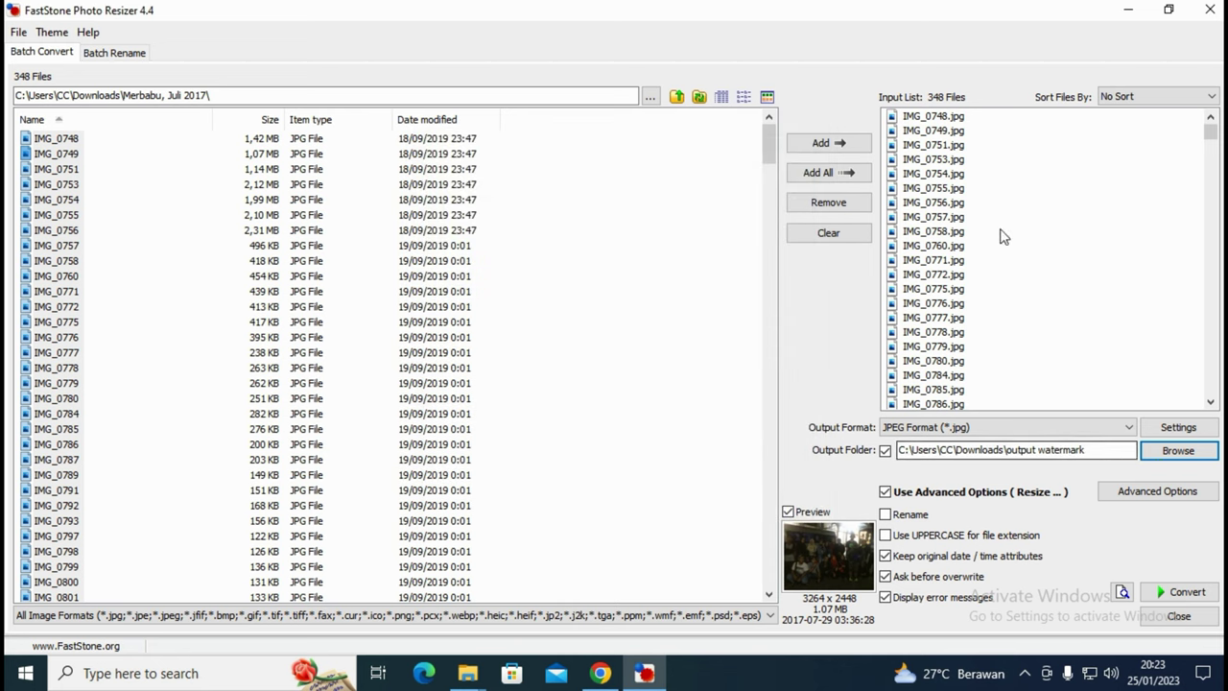
# Start the batch conversion of all listed photos and review the processing list while it runs.
pyautogui.click(1174, 595)
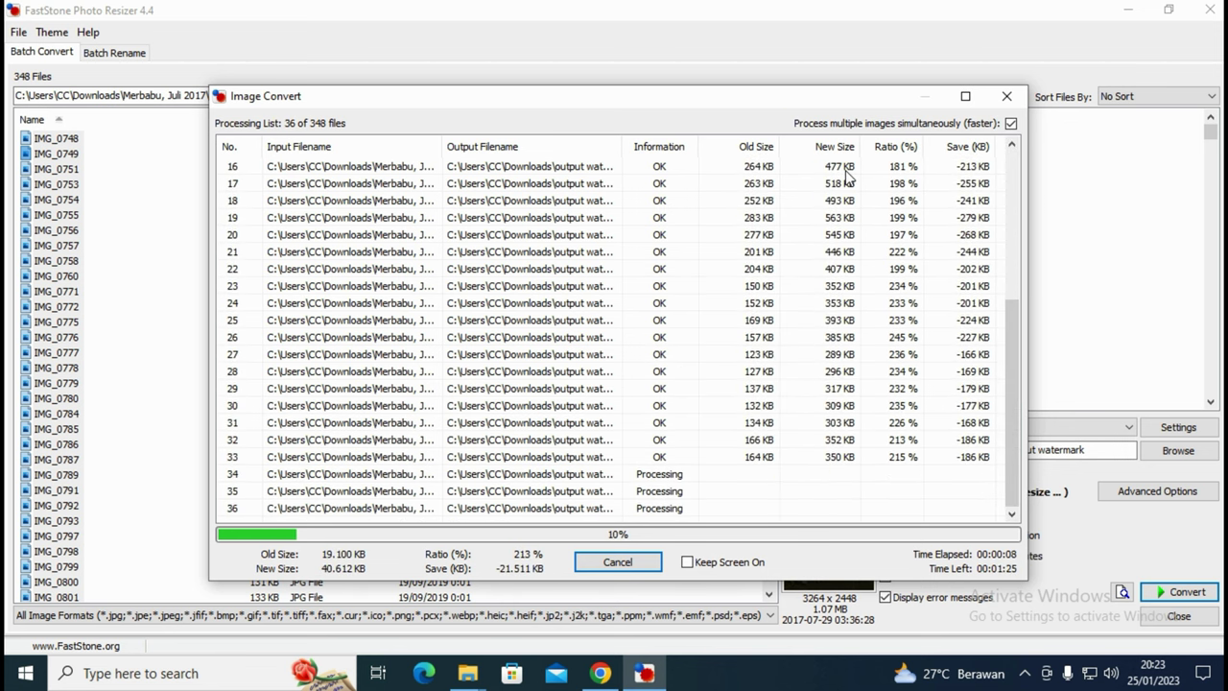
pyautogui.moveTo(1009, 331); pyautogui.dragTo(1002, 149)
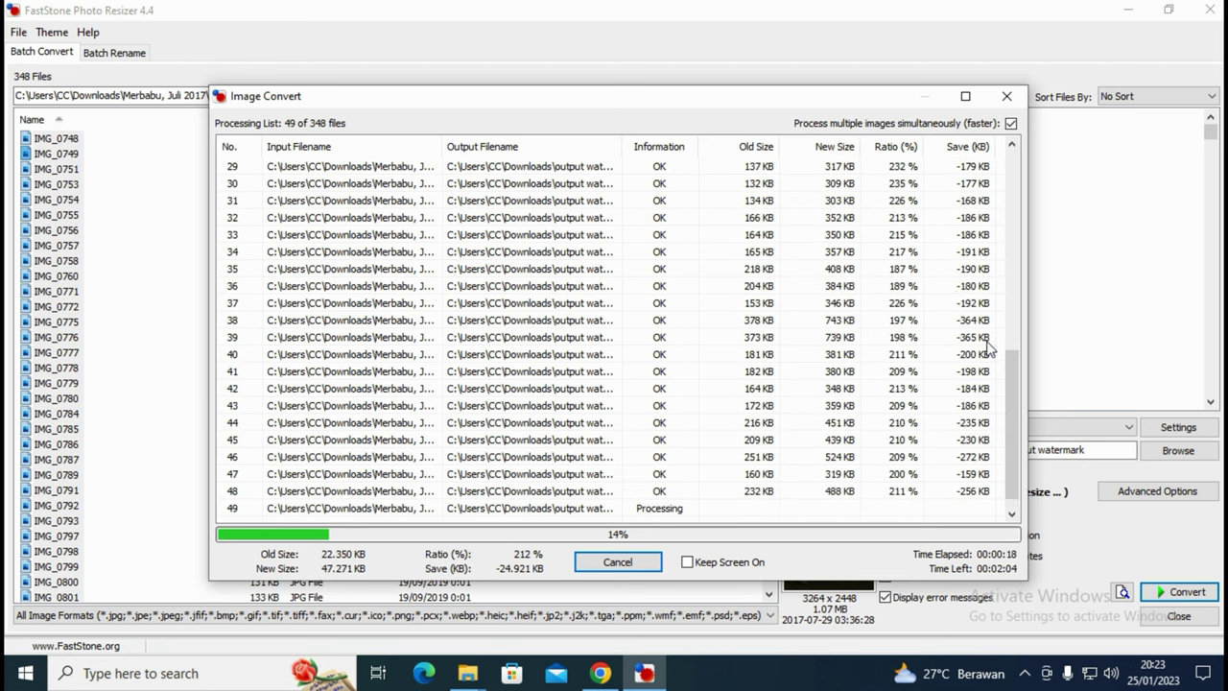
pyautogui.moveTo(1011, 403); pyautogui.dragTo(1009, 154)
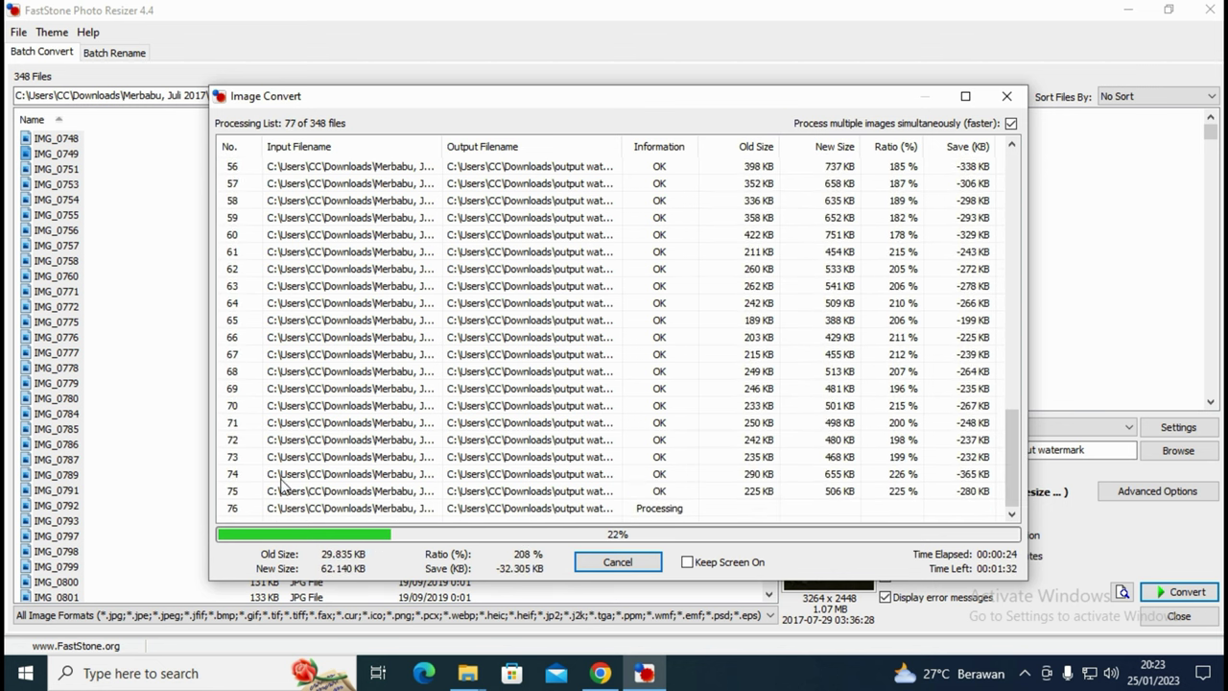
# Switch to File Explorer, refresh the Downloads folder and open its "output watermark" folder.
pyautogui.click(467, 673)
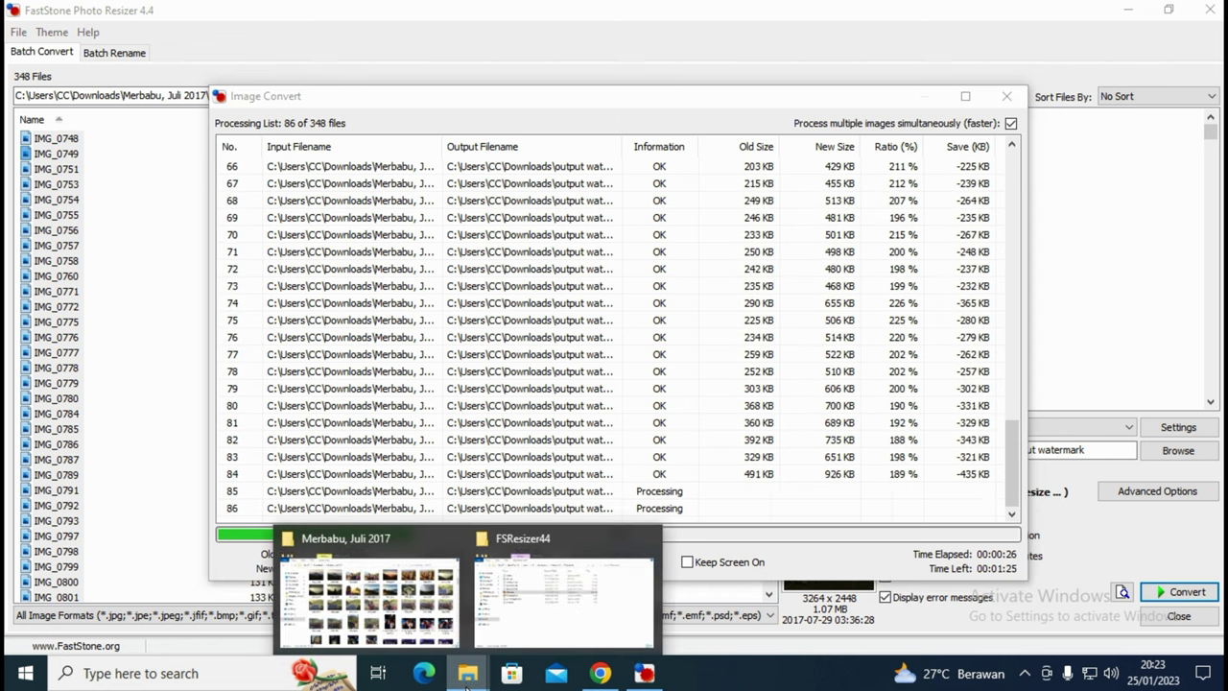
pyautogui.click(562, 631)
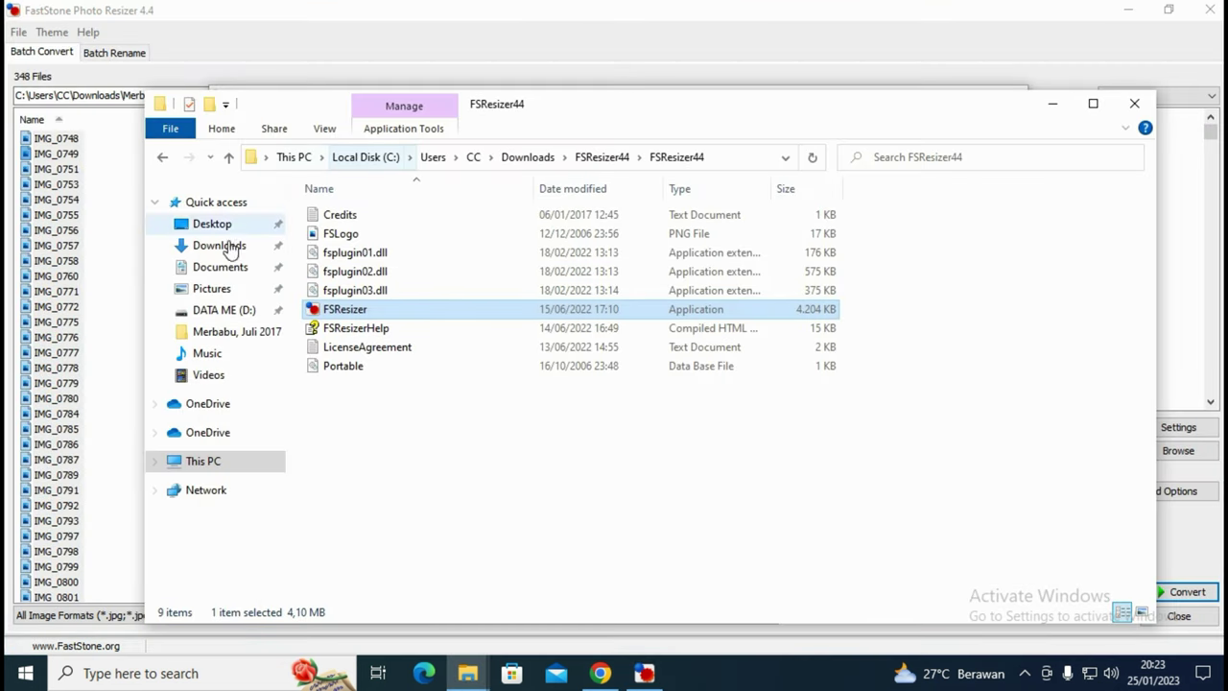
pyautogui.click(220, 247)
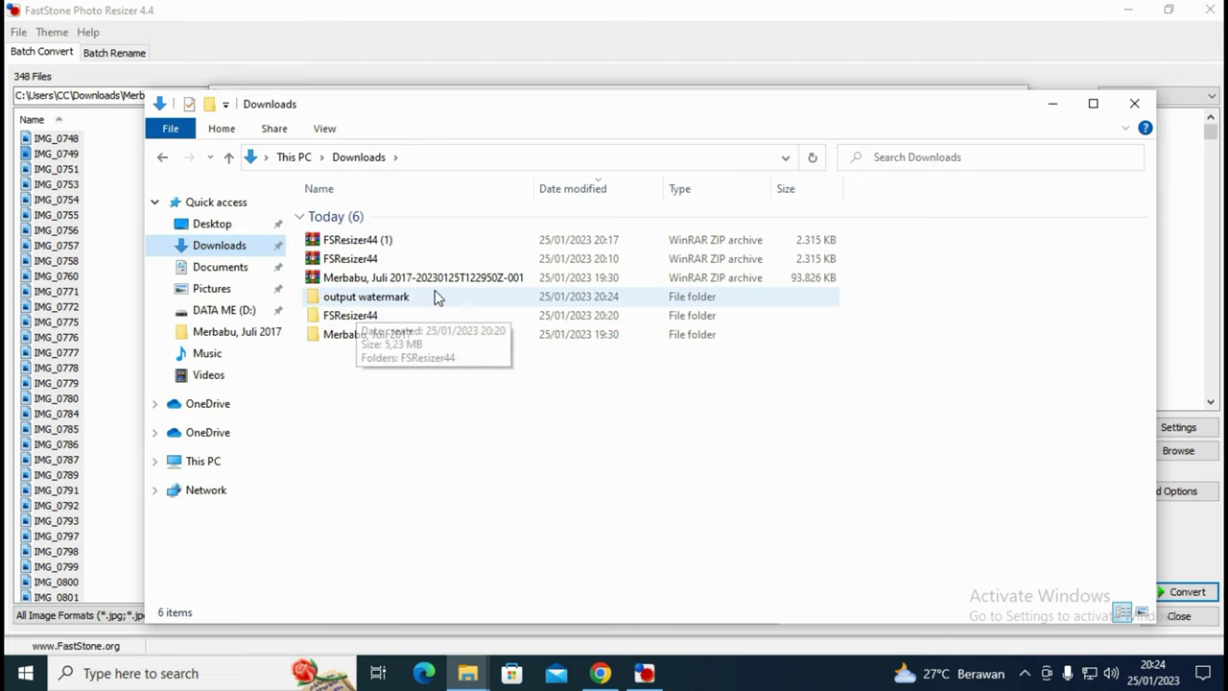
pyautogui.click(375, 300)
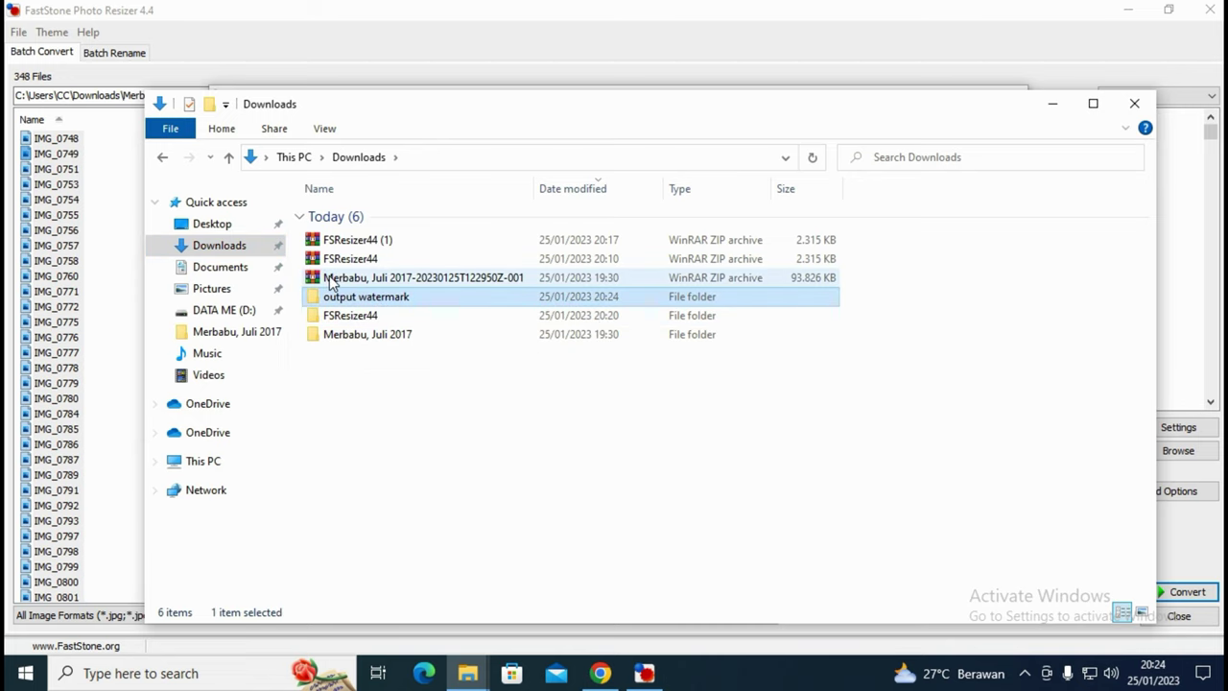
pyautogui.rightClick(606, 430)
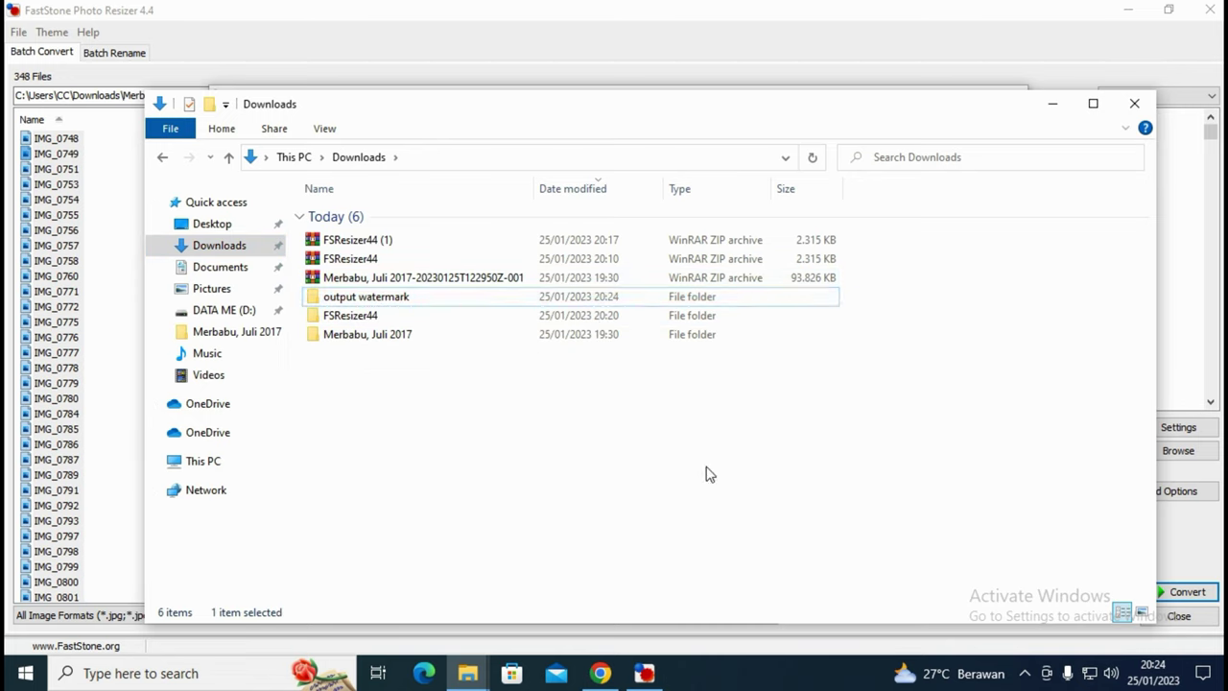
pyautogui.click(658, 223)
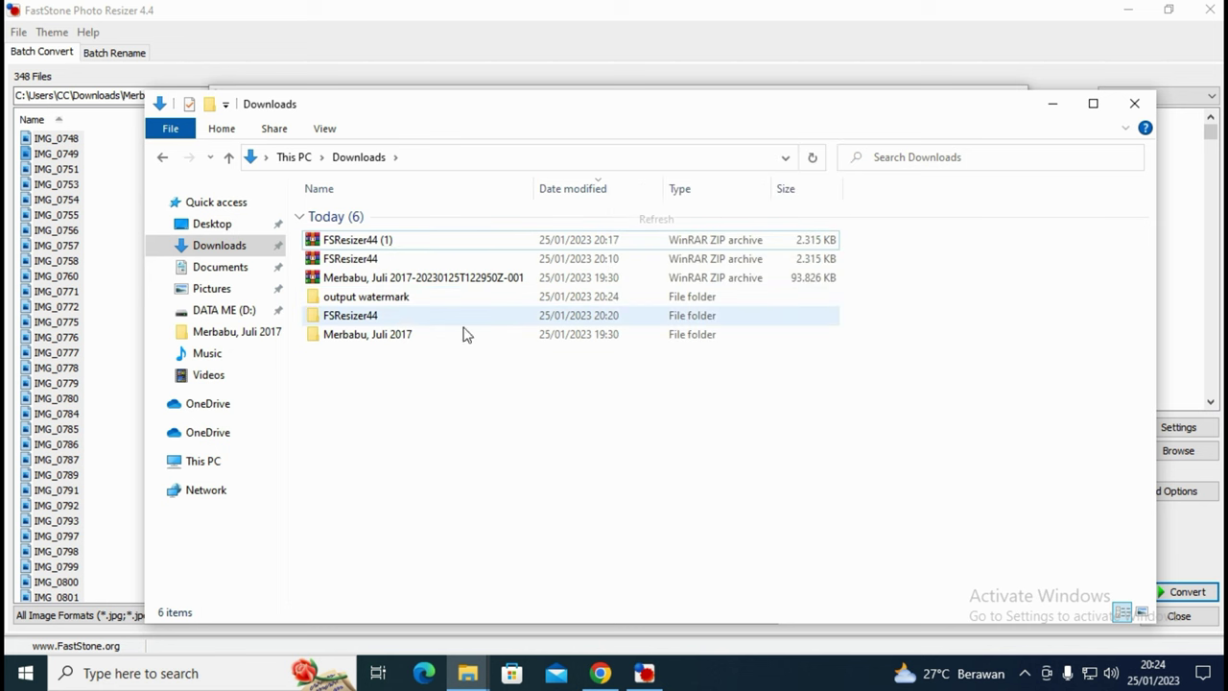
pyautogui.doubleClick(336, 297)
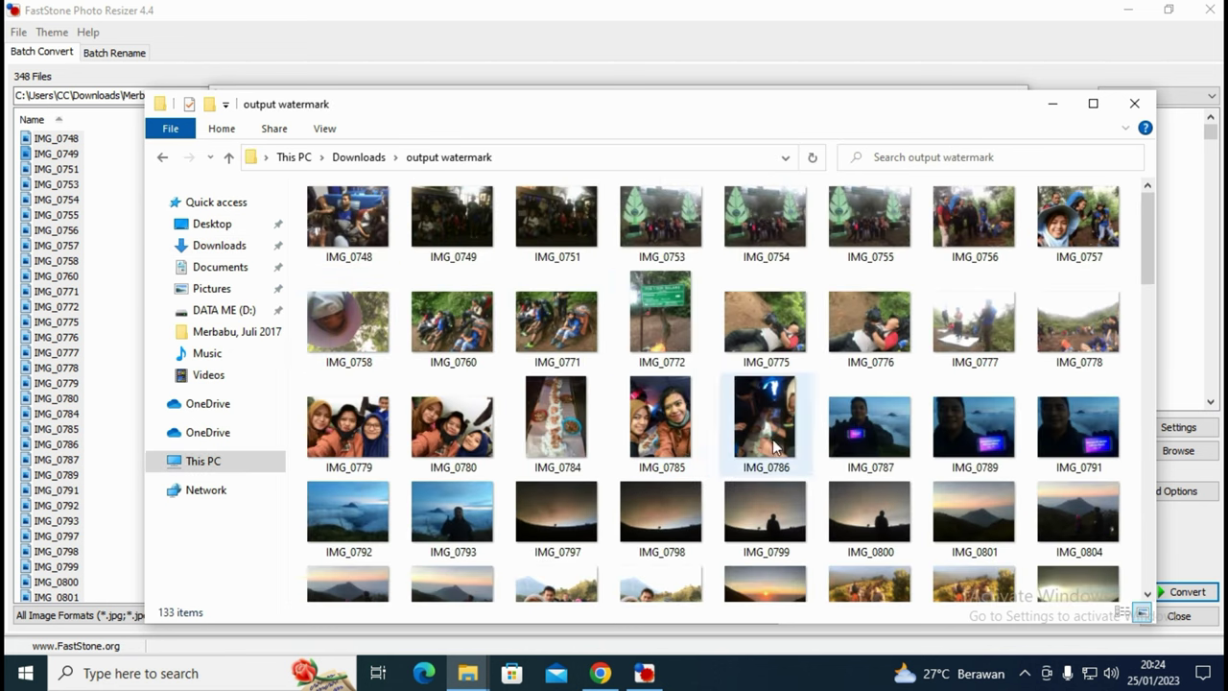
# Open IMG_0798 from the output folder and check the watermark on it and the following photos up to IMG_0801.
pyautogui.click(666, 519)
pyautogui.doubleClick(666, 519)
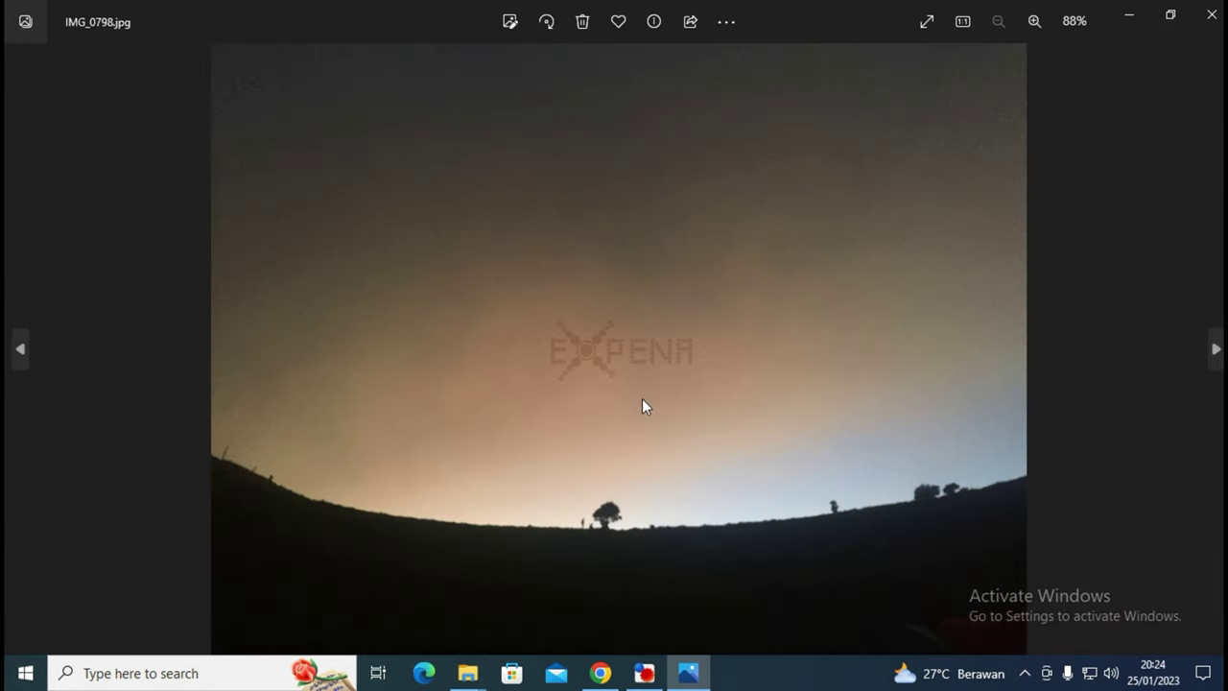
pyautogui.click(1215, 351)
pyautogui.click(1215, 351)
pyautogui.click(1215, 351)
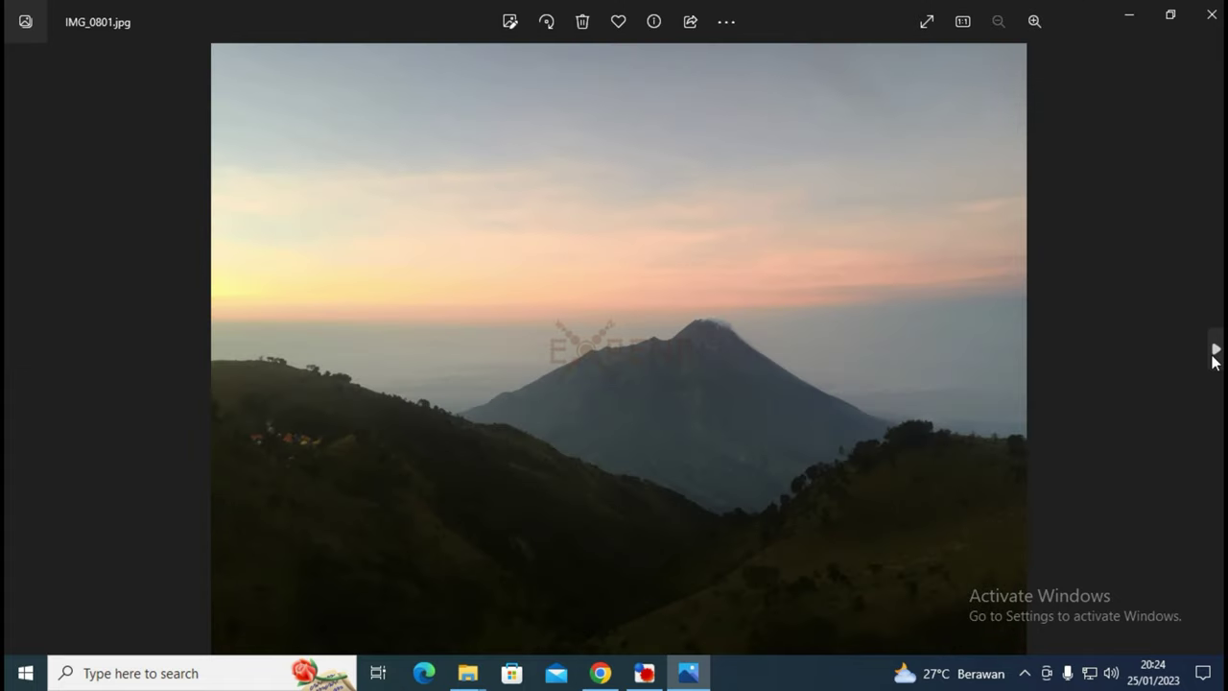
# Page through the watermarked photos from IMG_0801 to IMG_0829 and magnify IMG_0829 to inspect its logo.
pyautogui.click(1214, 351)
pyautogui.click(1215, 351)
pyautogui.click(1215, 351)
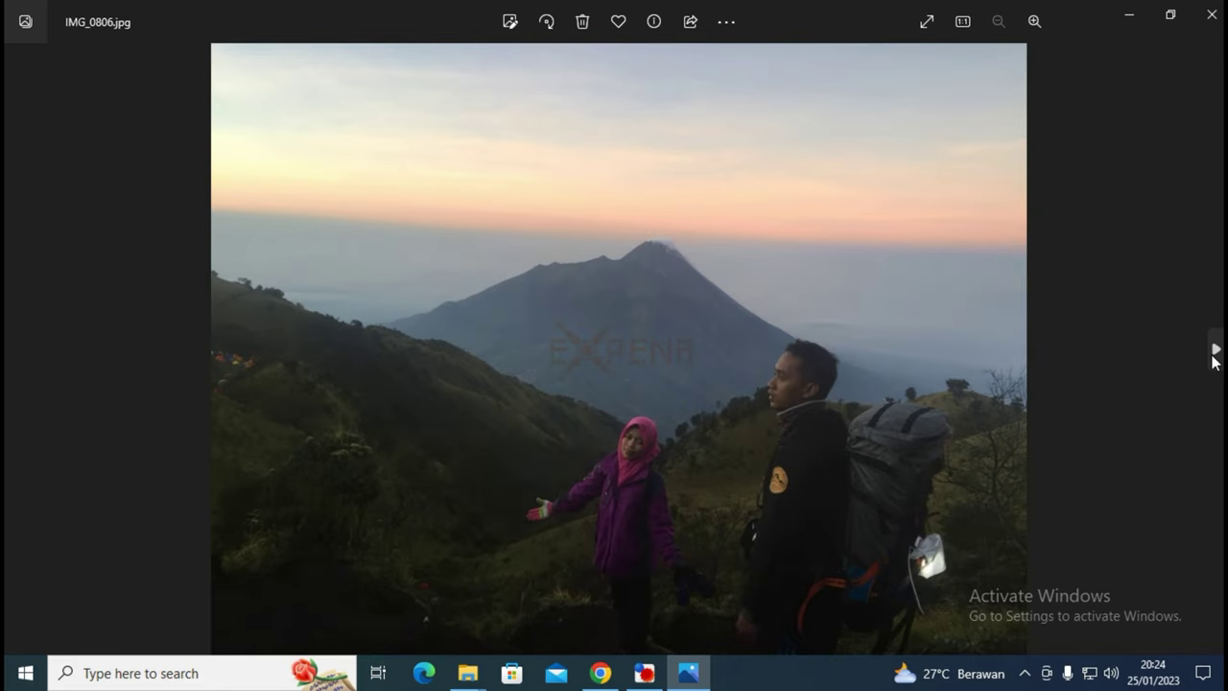
pyautogui.click(1215, 352)
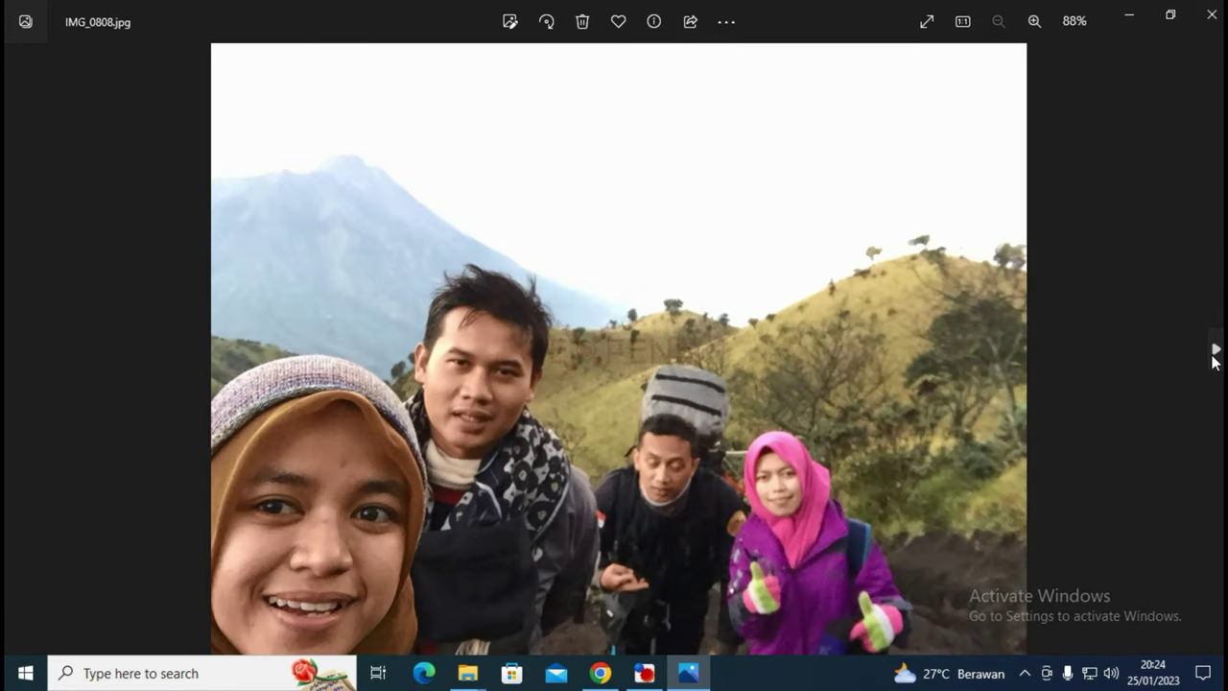
pyautogui.click(1214, 352)
pyautogui.click(1213, 352)
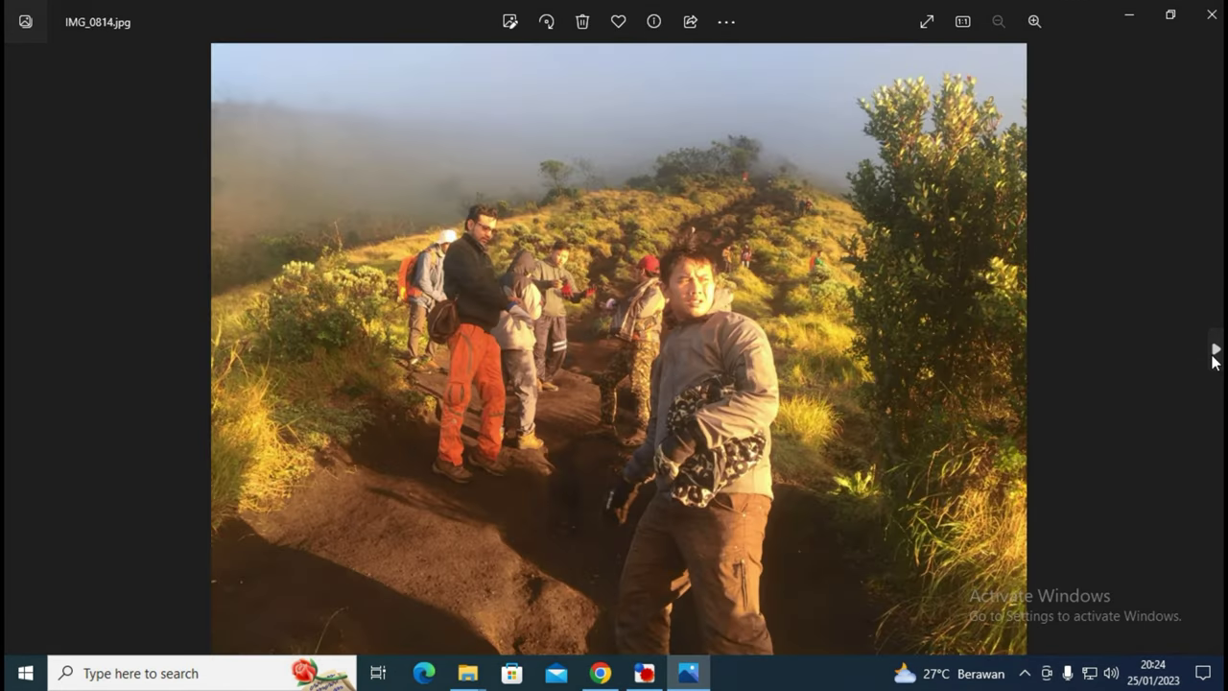
pyautogui.click(1214, 352)
pyautogui.click(1213, 352)
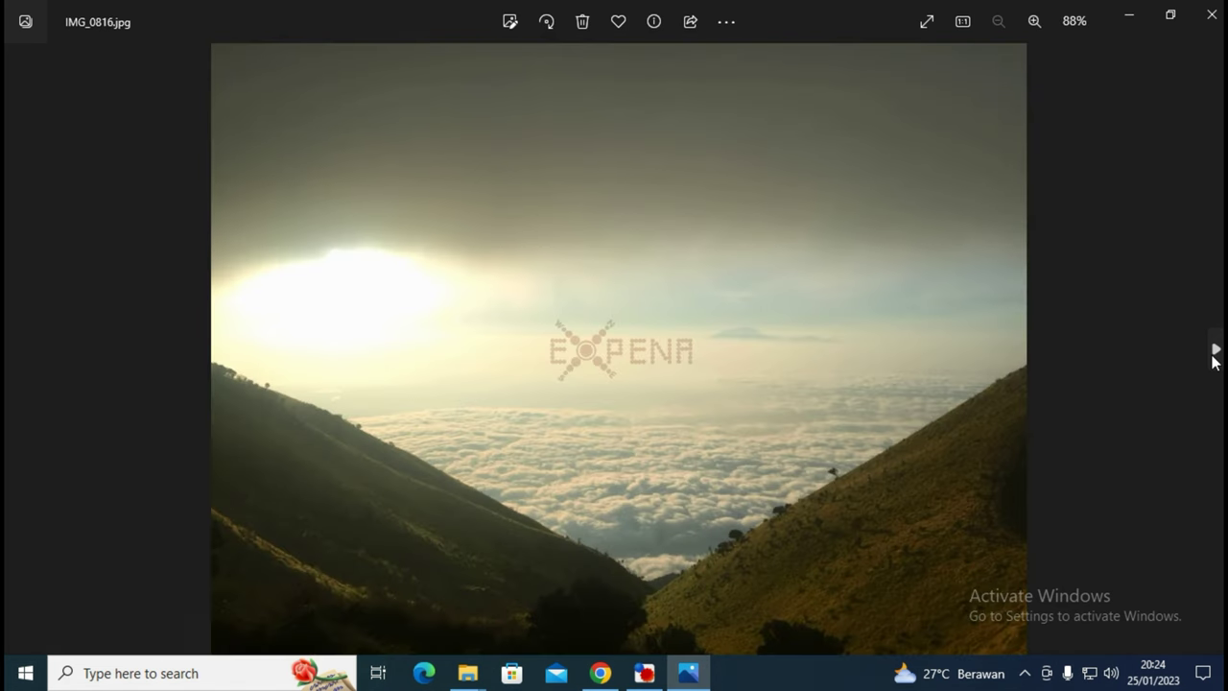
pyautogui.click(1214, 353)
pyautogui.click(1213, 352)
pyautogui.click(1214, 352)
pyautogui.click(1214, 352)
pyautogui.click(1213, 352)
pyautogui.click(1214, 352)
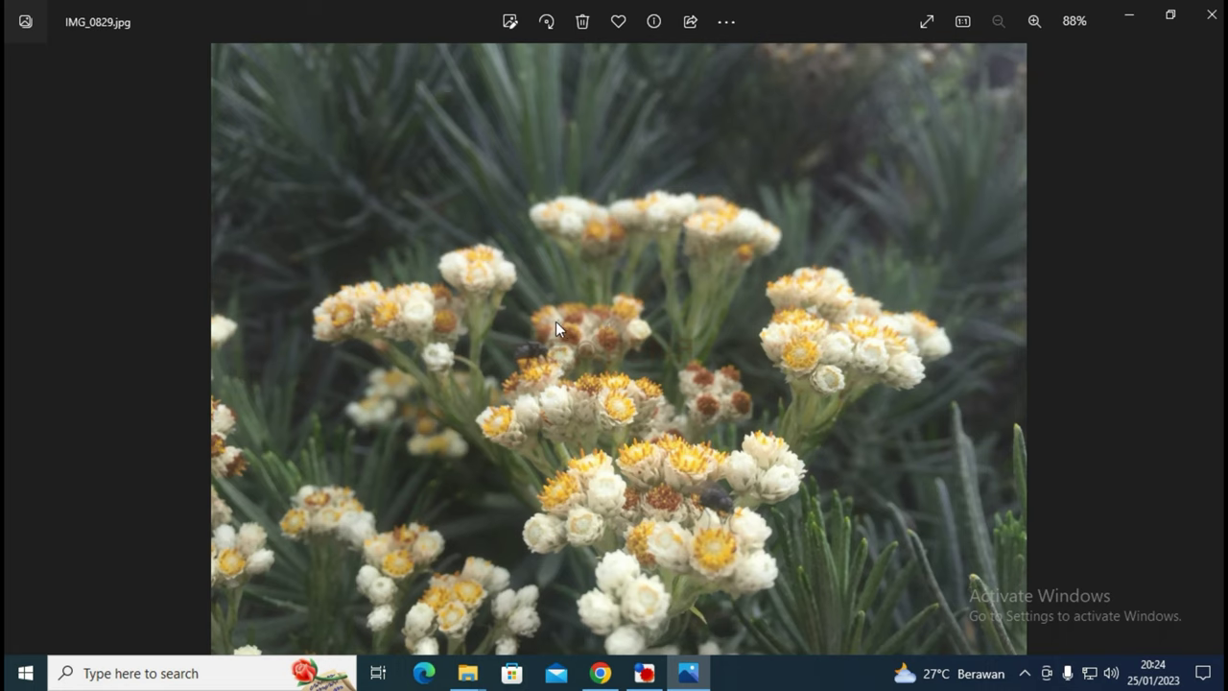
pyautogui.scroll(4, 556, 331)
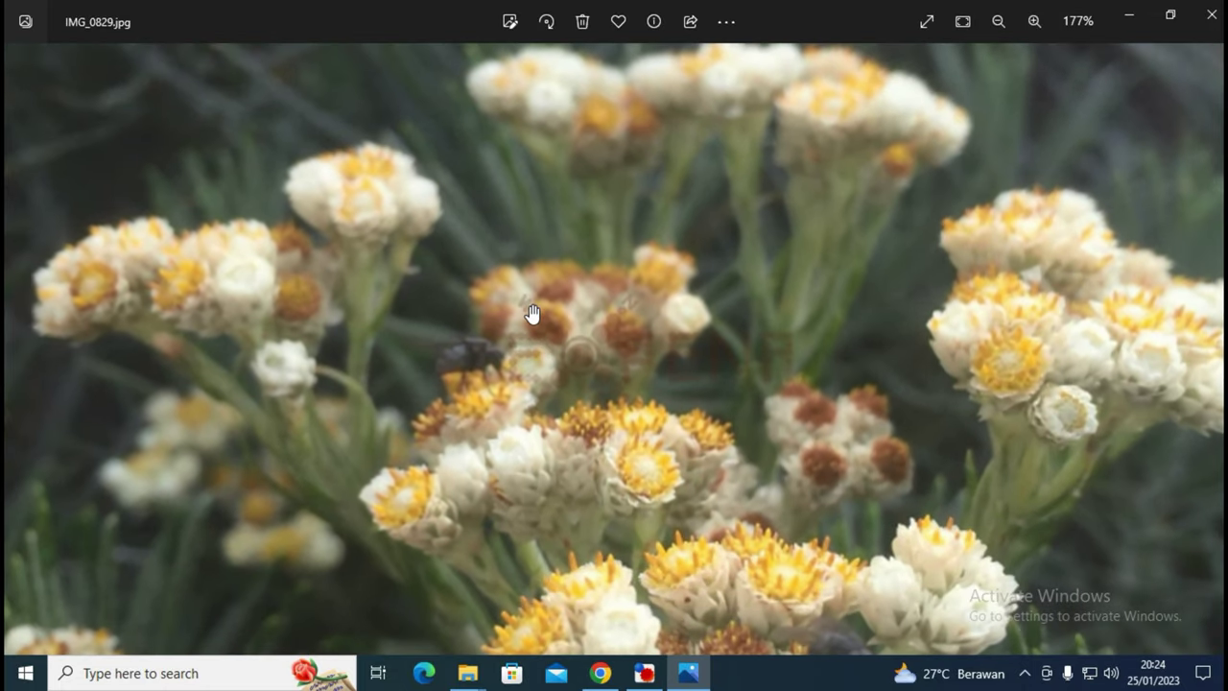
pyautogui.scroll(-3, 545, 377)
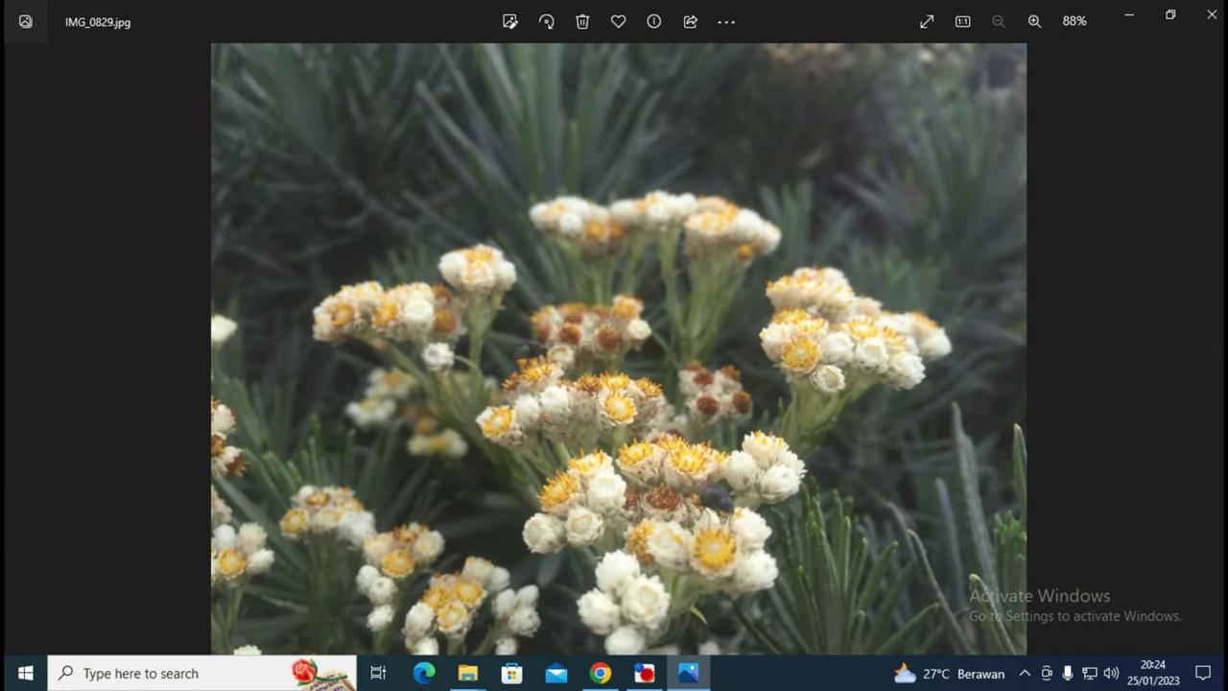
# Page on to the group photo IMG_0837 and magnify its center to inspect the watermark.
pyautogui.click(1215, 351)
pyautogui.click(1215, 351)
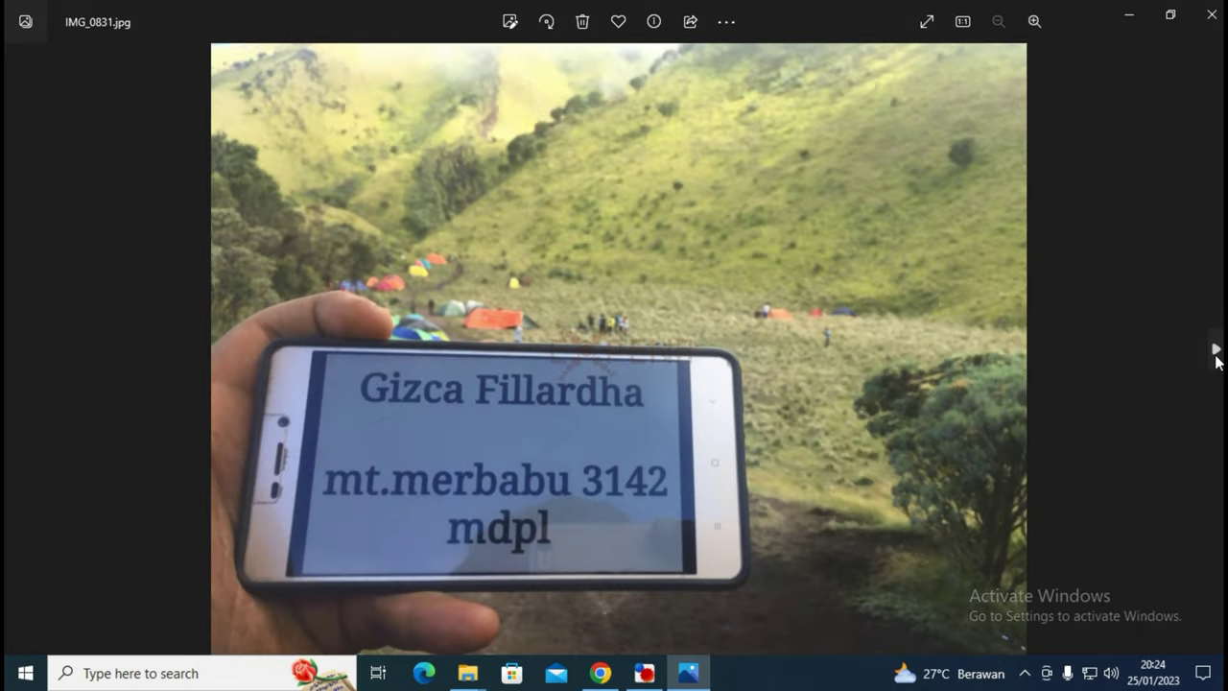
pyautogui.click(1216, 351)
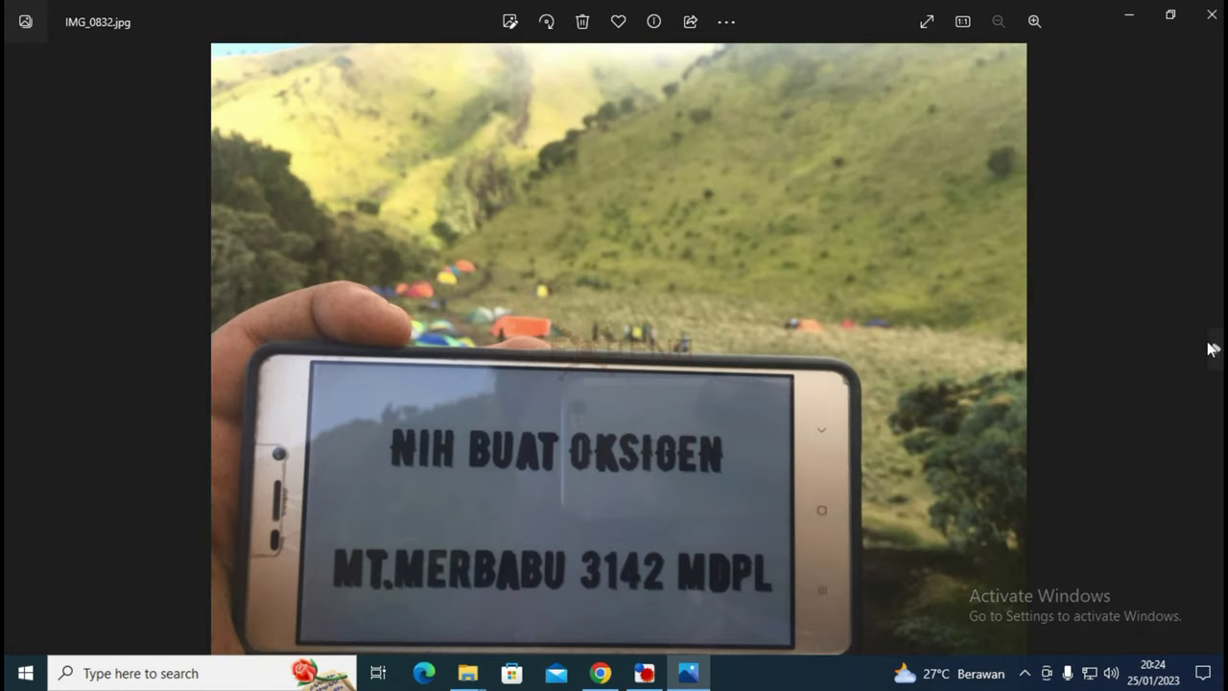
pyautogui.click(1215, 351)
pyautogui.click(1215, 351)
pyautogui.click(1215, 351)
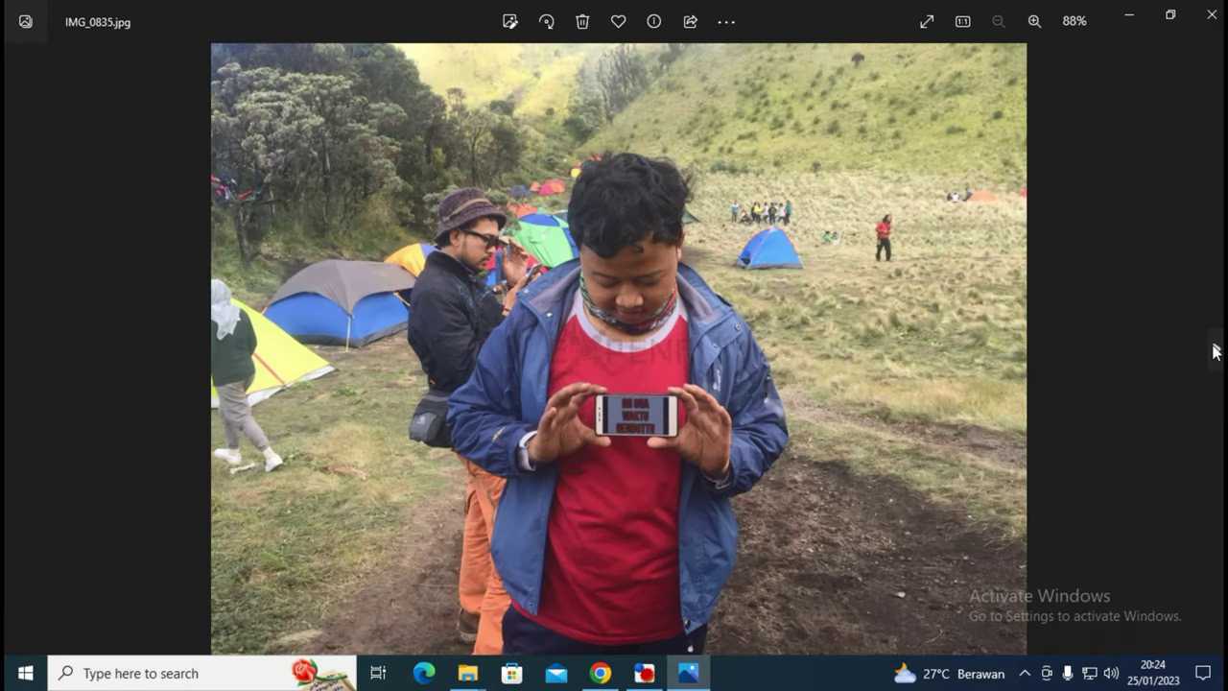
pyautogui.click(1216, 351)
pyautogui.click(1215, 351)
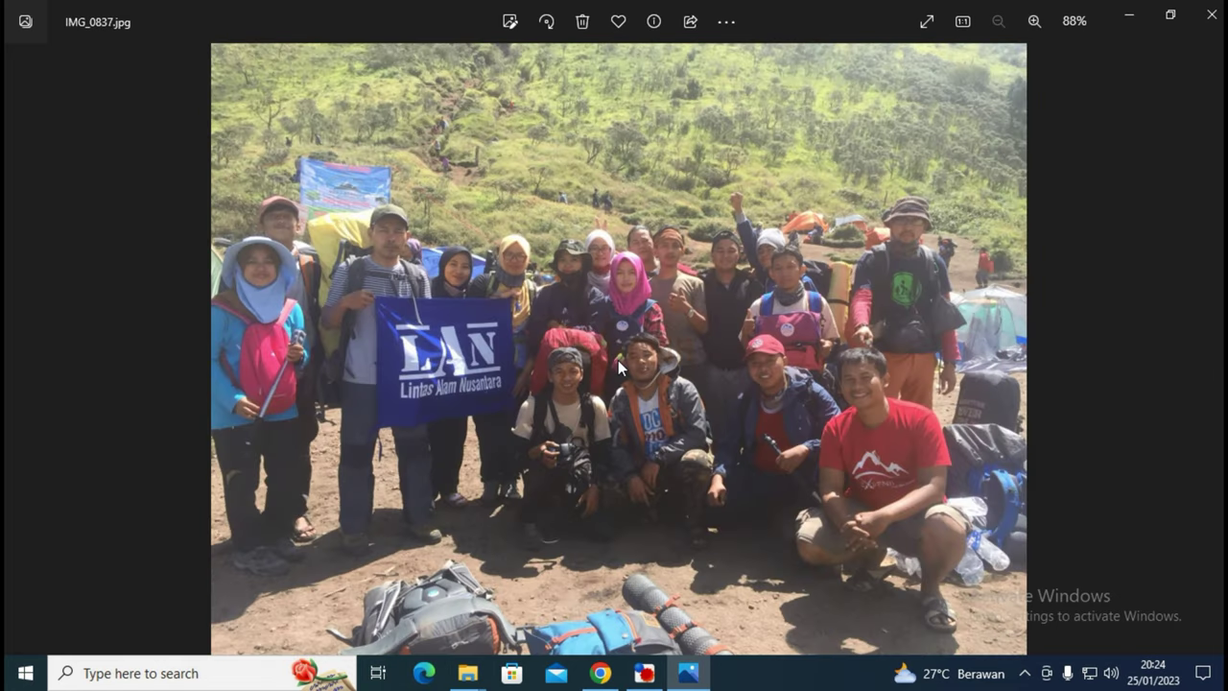
pyautogui.scroll(5, 618, 359)
pyautogui.scroll(3, 602, 371)
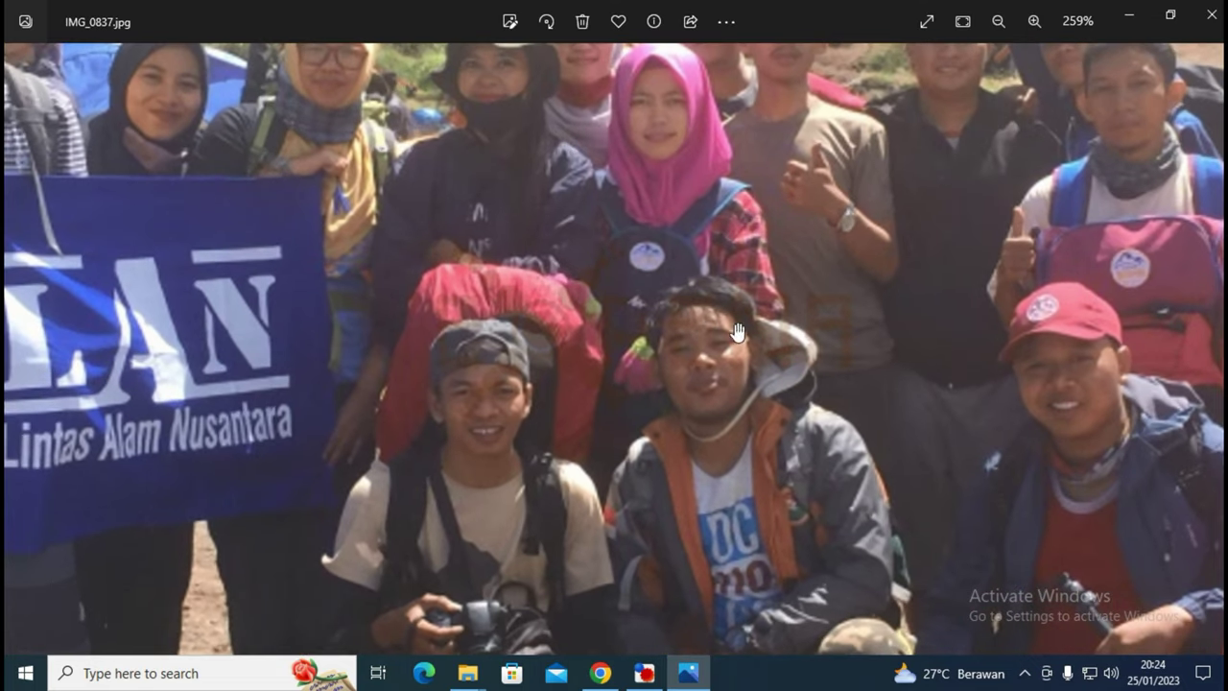
pyautogui.scroll(-8, 676, 364)
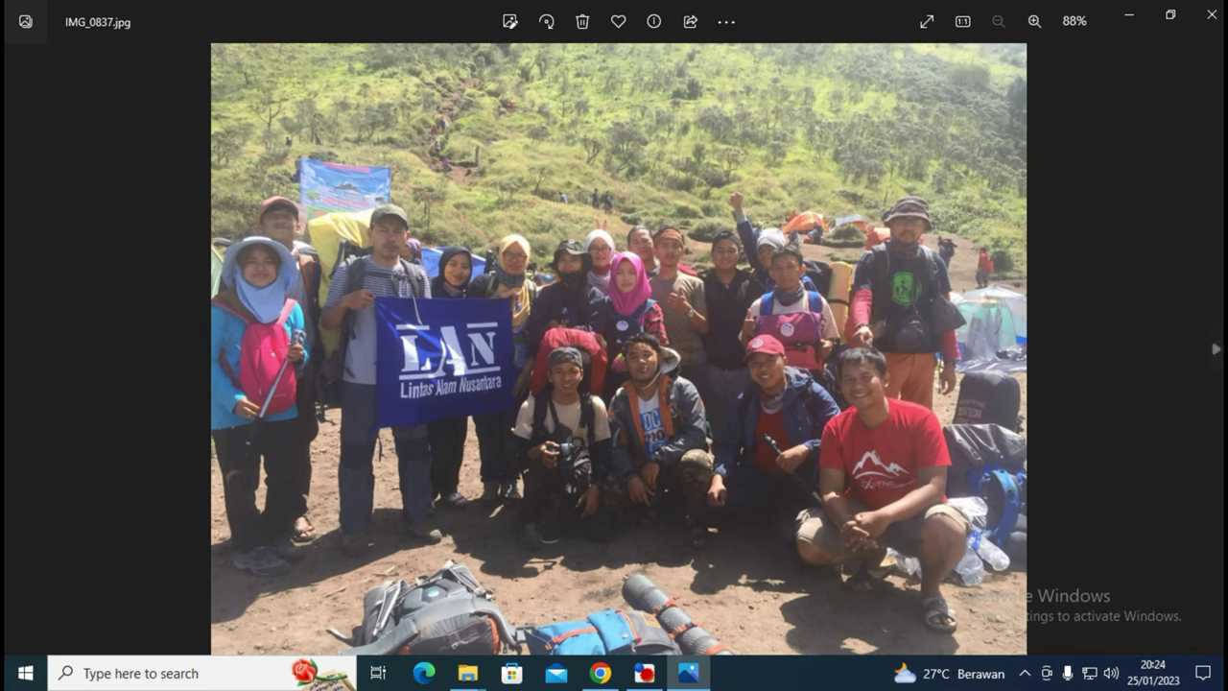
# Check the watermark on the photos from IMG_0838 to IMG_0842 and close the photo viewer.
pyautogui.click(1217, 350)
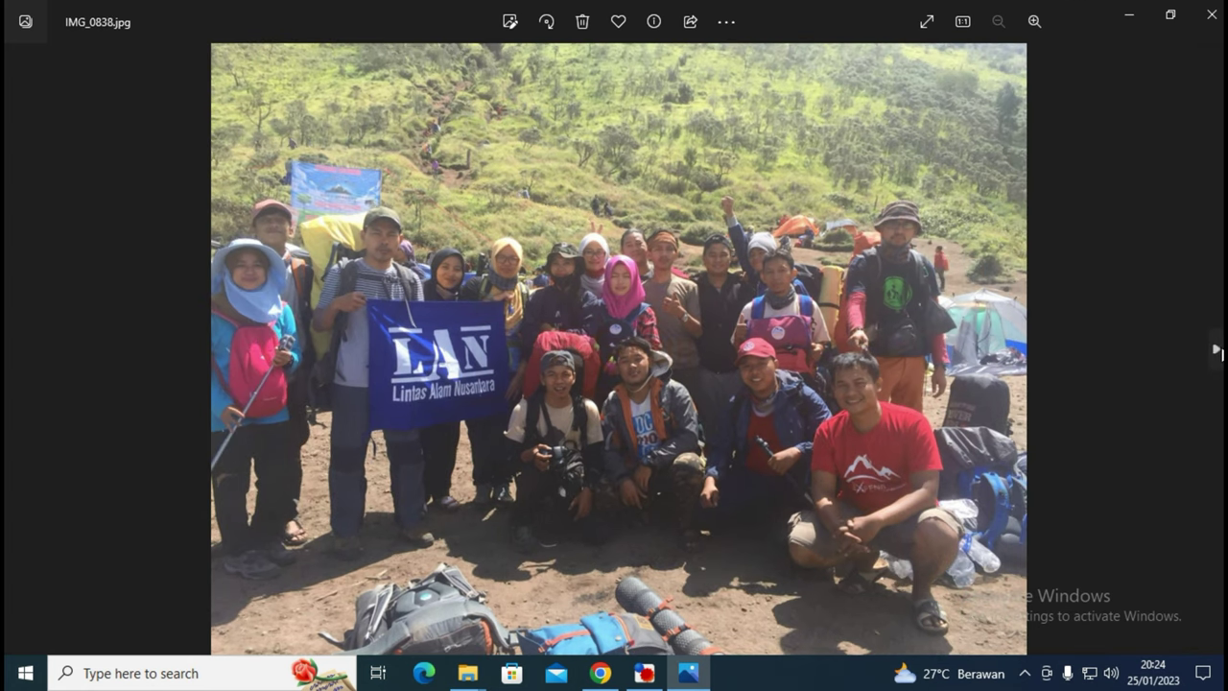
pyautogui.click(1217, 351)
pyautogui.click(1216, 350)
pyautogui.click(1216, 350)
pyautogui.click(1217, 350)
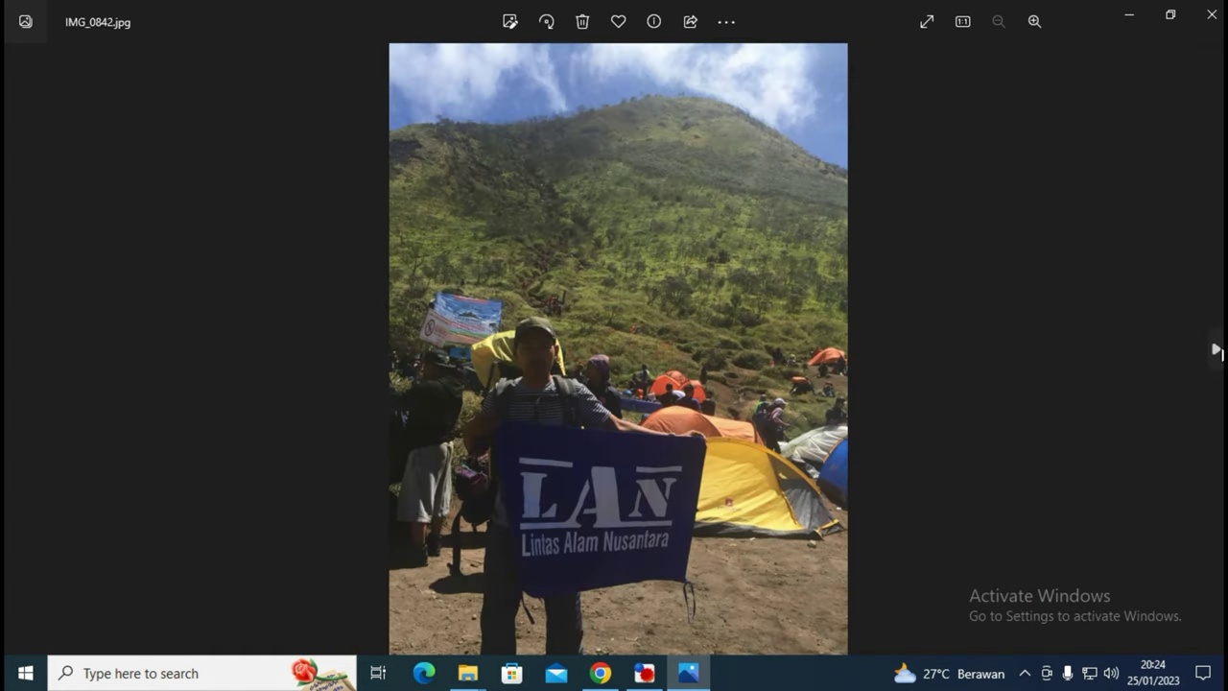
pyautogui.click(1216, 350)
pyautogui.click(1212, 15)
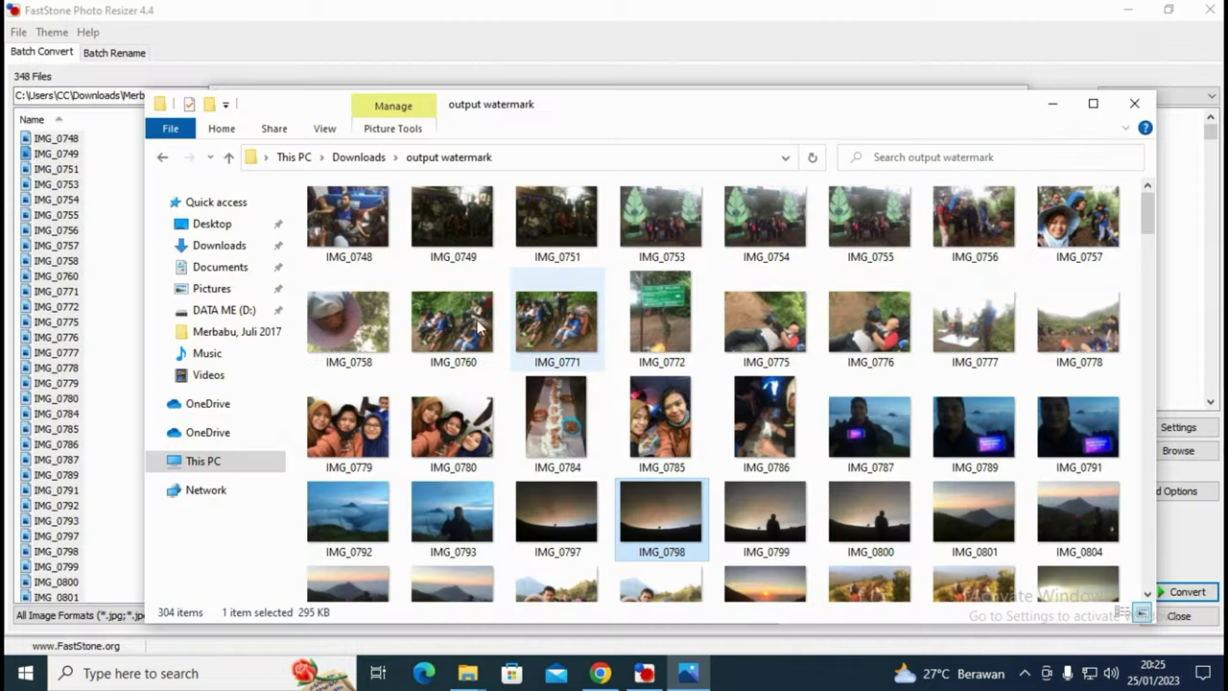
# Check the batch conversion's progress, return to the "output watermark" folder and inspect the watermark on P_20170729_073211_BF_p.
pyautogui.click(645, 672)
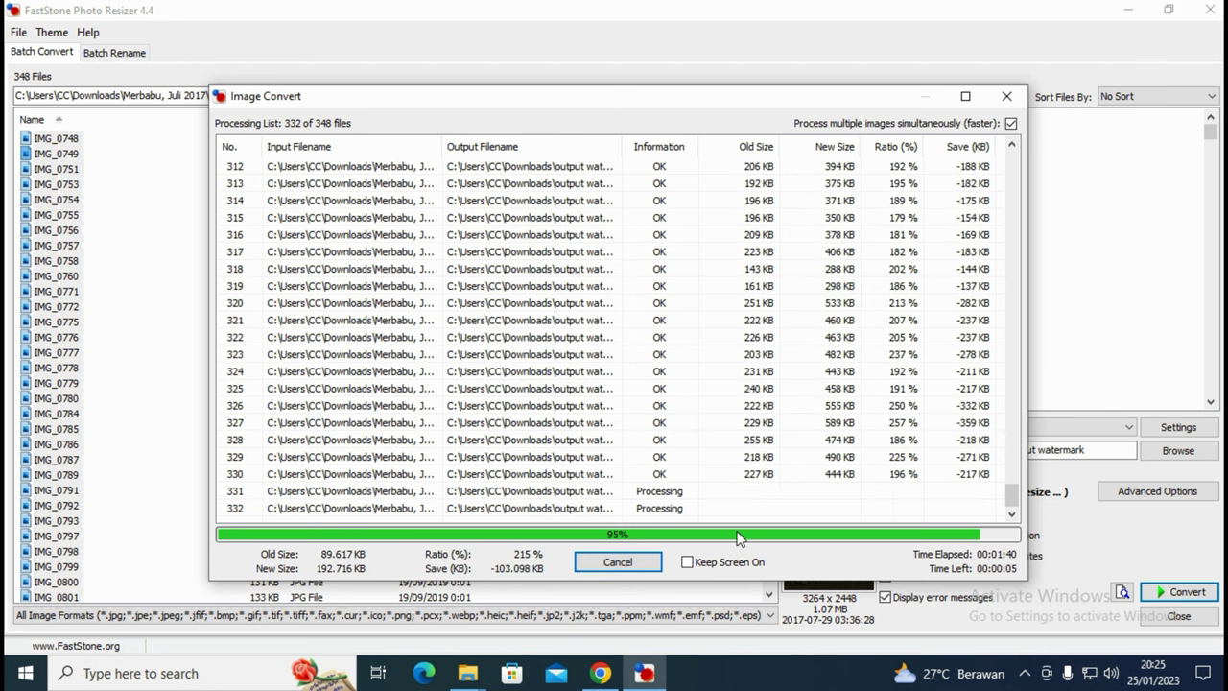
pyautogui.moveTo(467, 672)
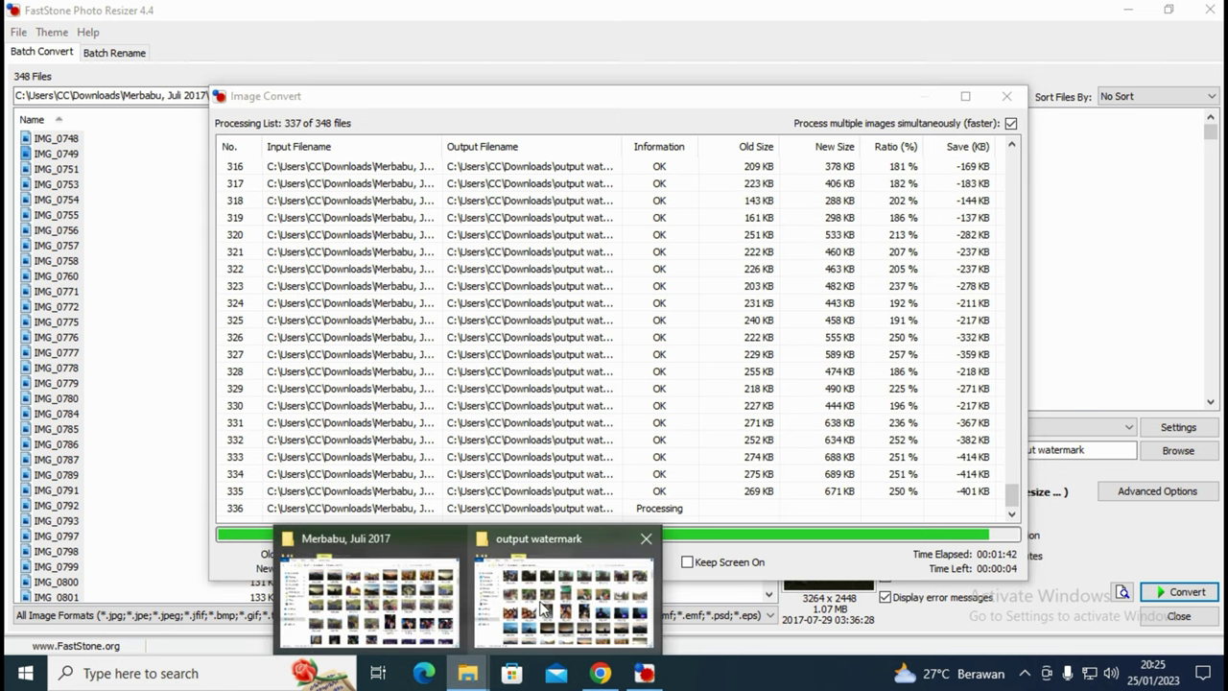
pyautogui.click(544, 606)
pyautogui.scroll(-10, 870, 392)
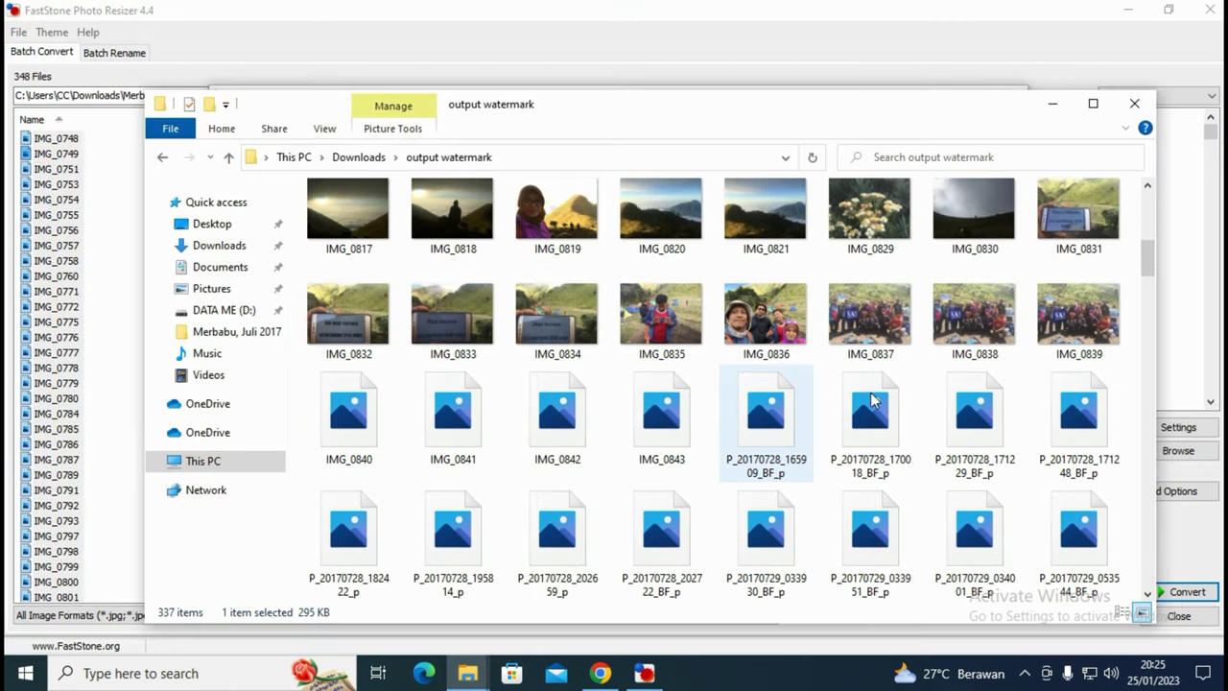
pyautogui.scroll(-1, 969, 364)
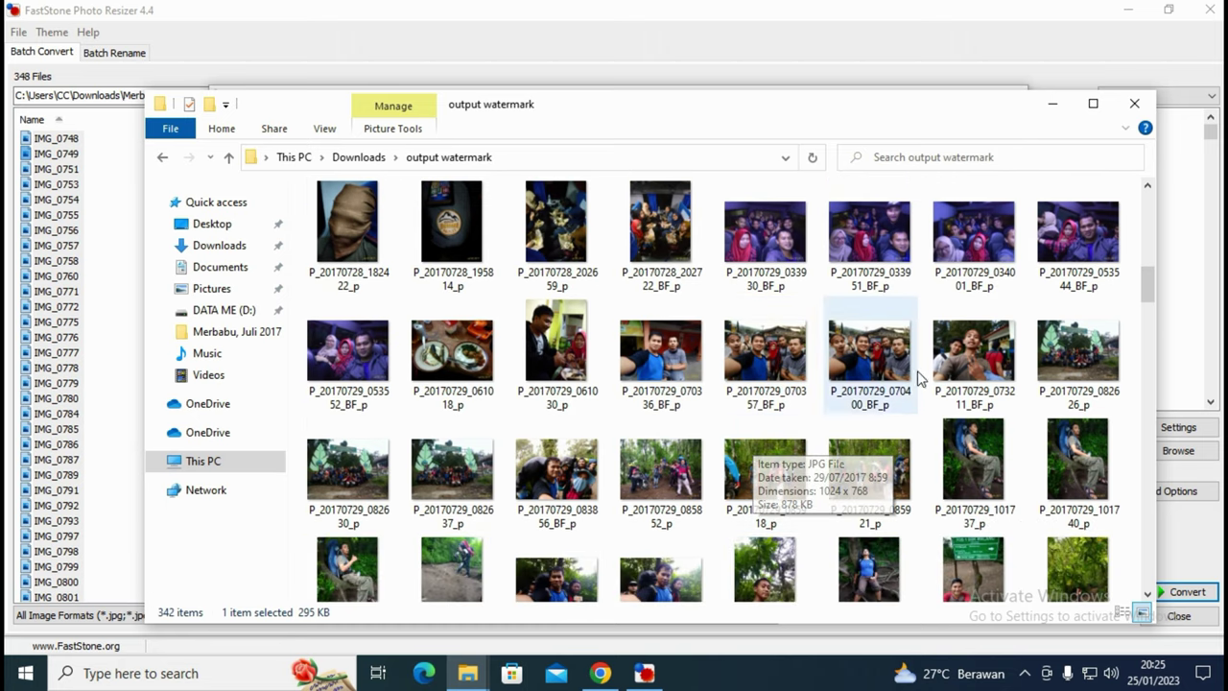
pyautogui.doubleClick(962, 360)
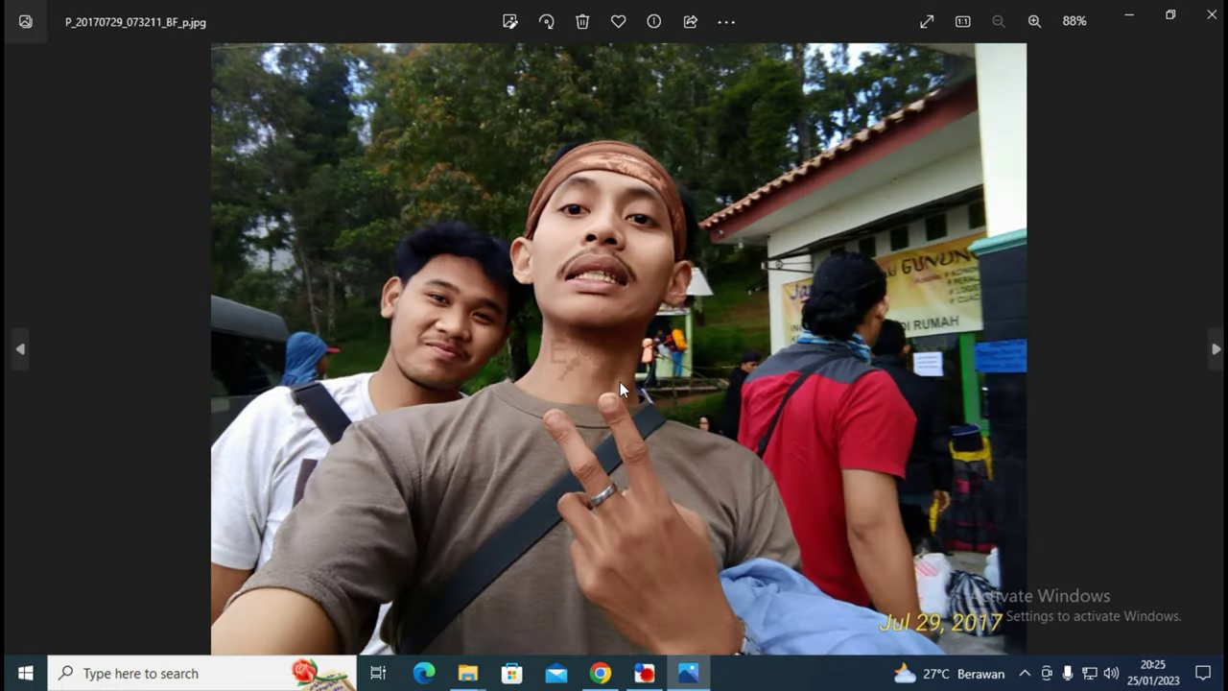
pyautogui.click(1212, 15)
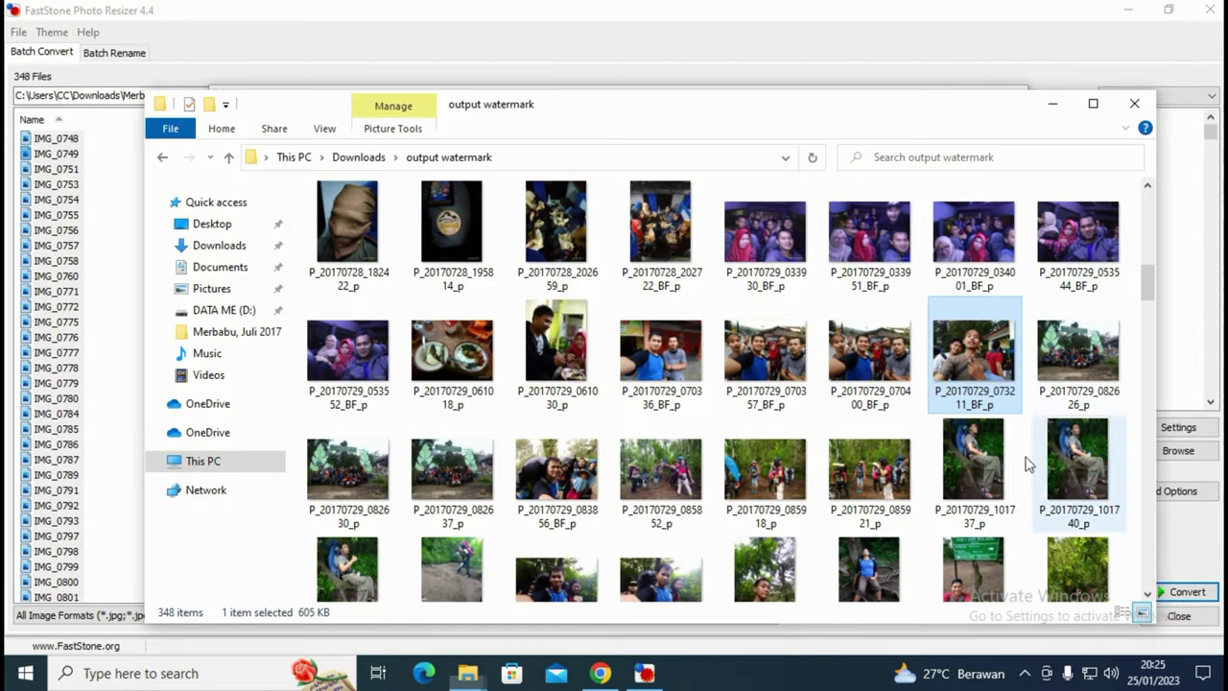
# Open P_20170729_163441_p further down the output folder and compare the watermark on it and its neighboring photos.
pyautogui.moveTo(1148, 286); pyautogui.dragTo(1154, 338)
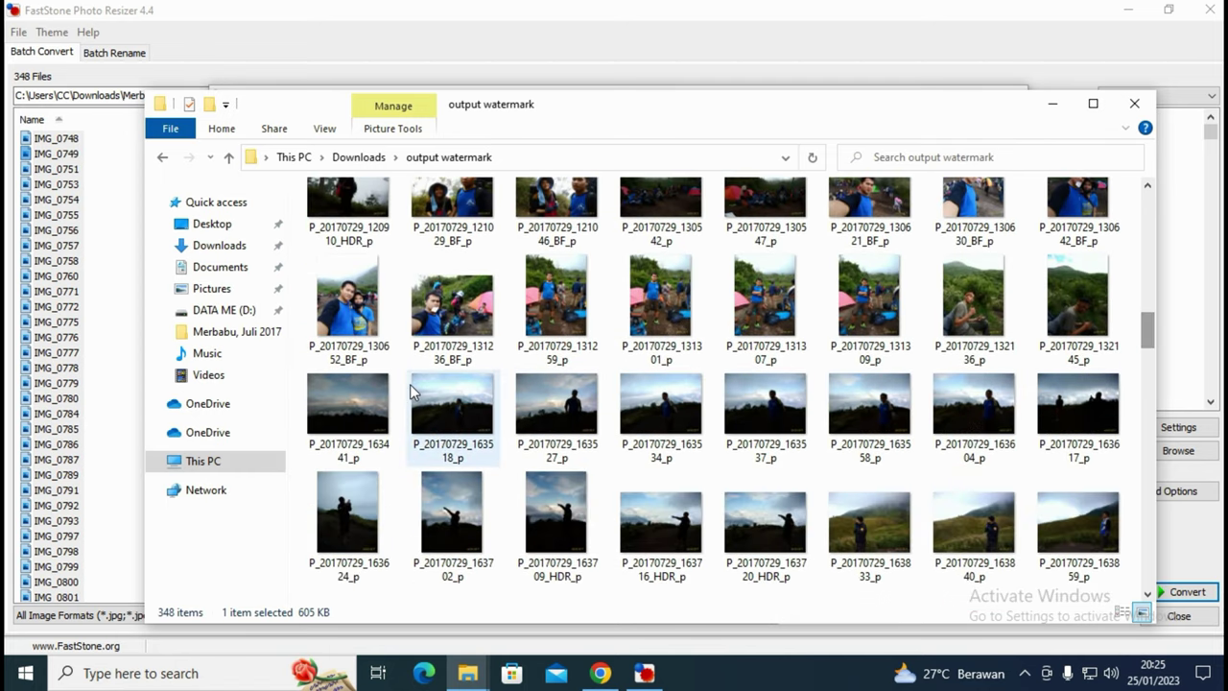
pyautogui.doubleClick(361, 396)
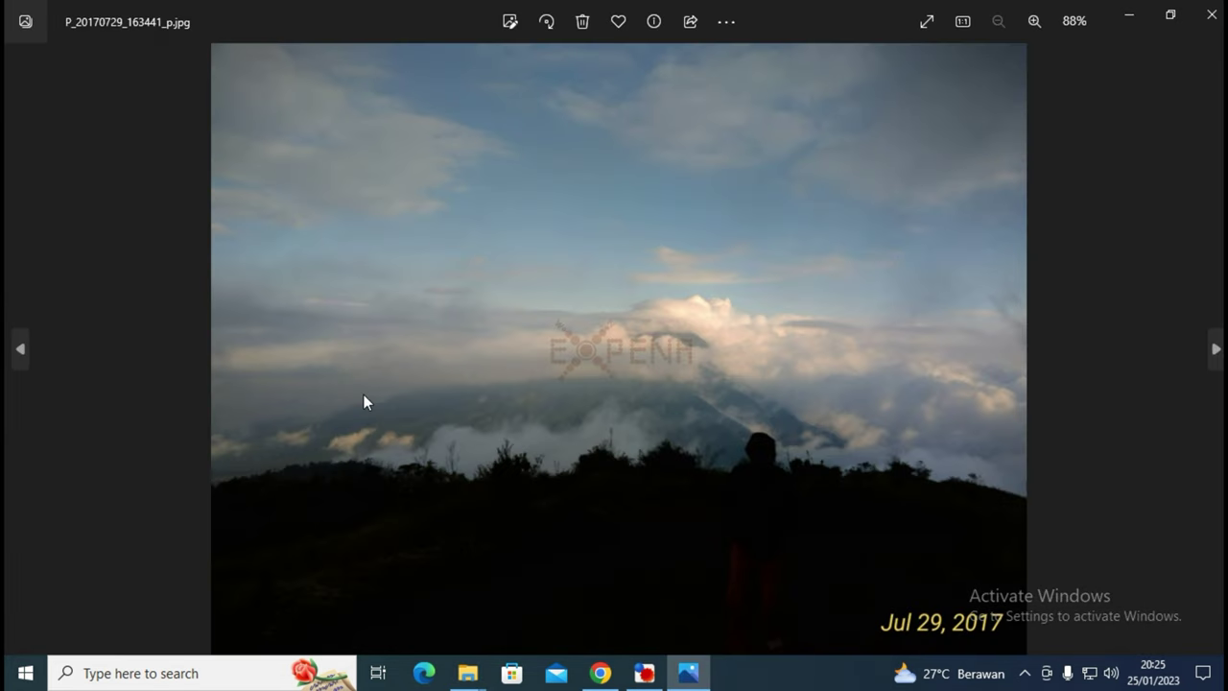
pyautogui.press('Right')
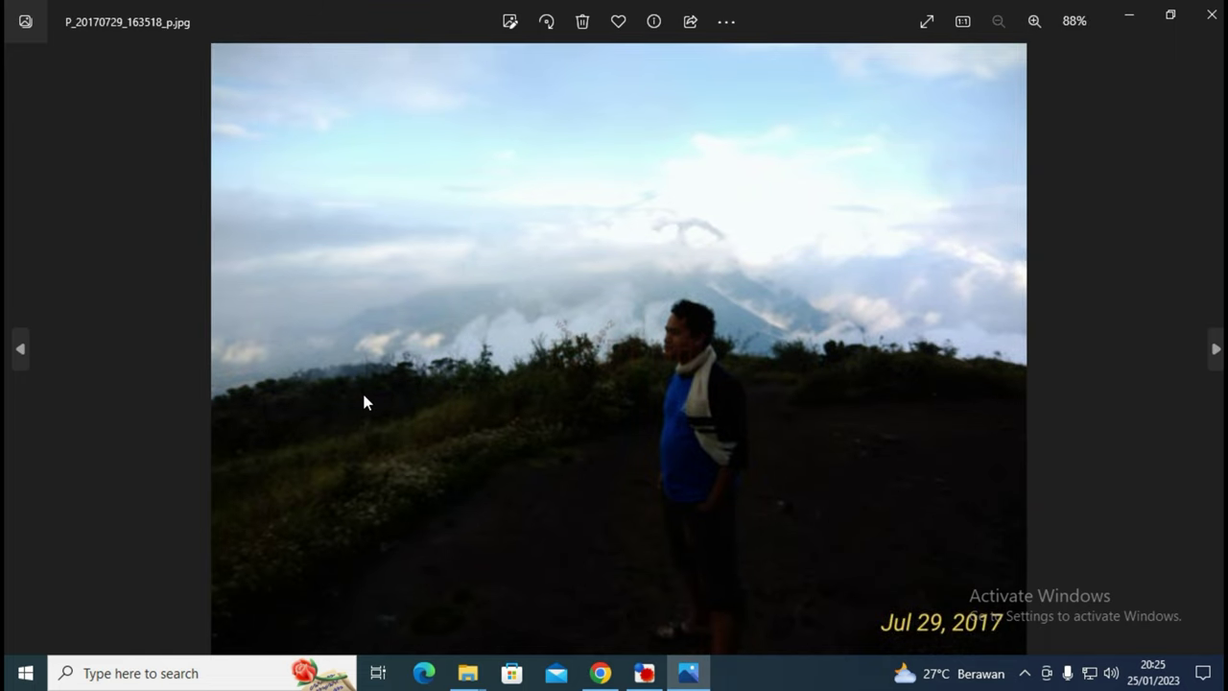
pyautogui.press('Right')
pyautogui.press('Left')
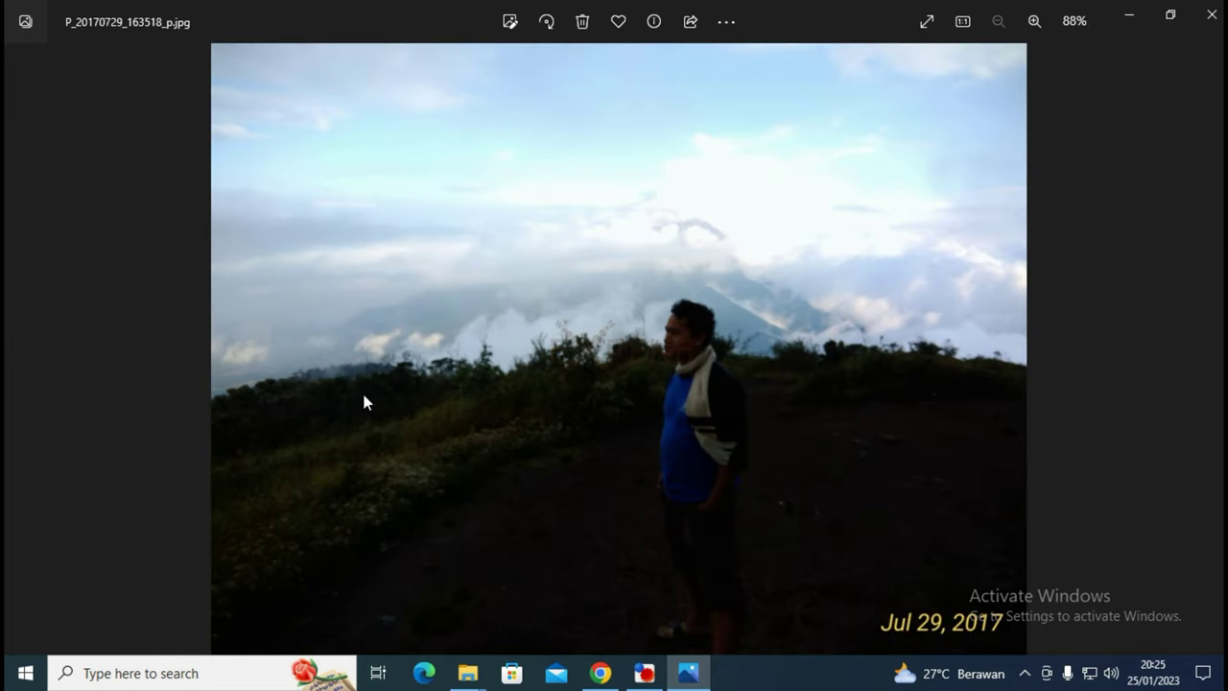
pyautogui.press('Right')
pyautogui.press('Right')
pyautogui.press('Left')
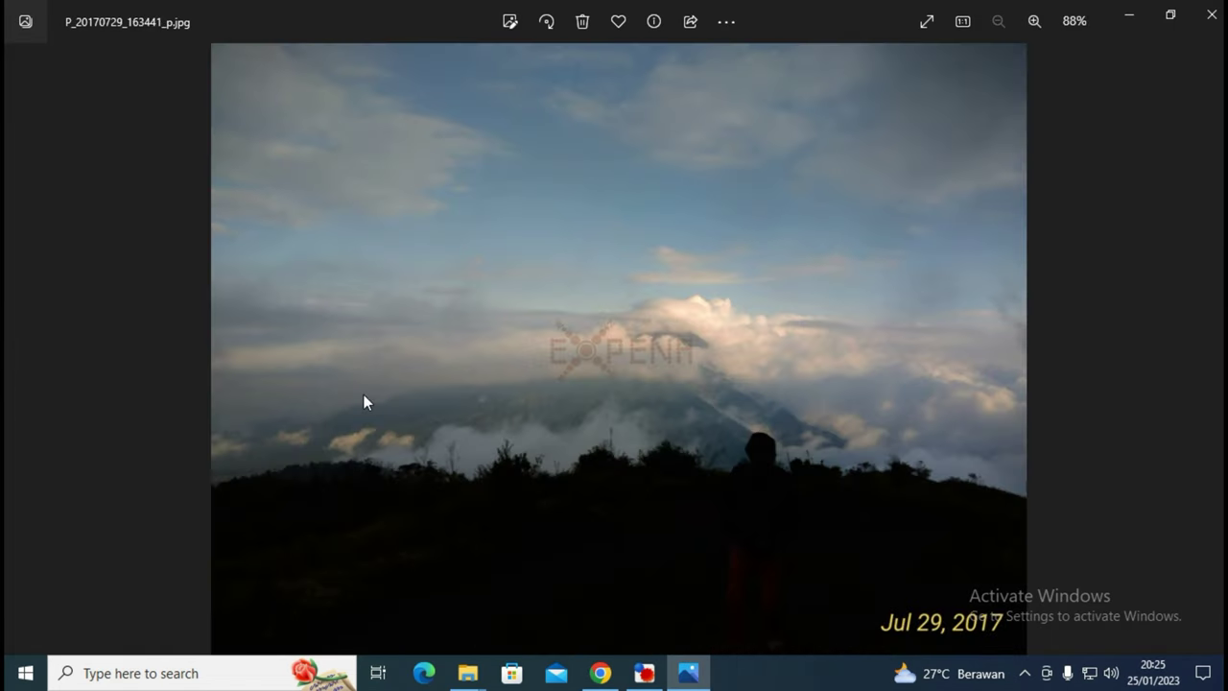
pyautogui.press('Right')
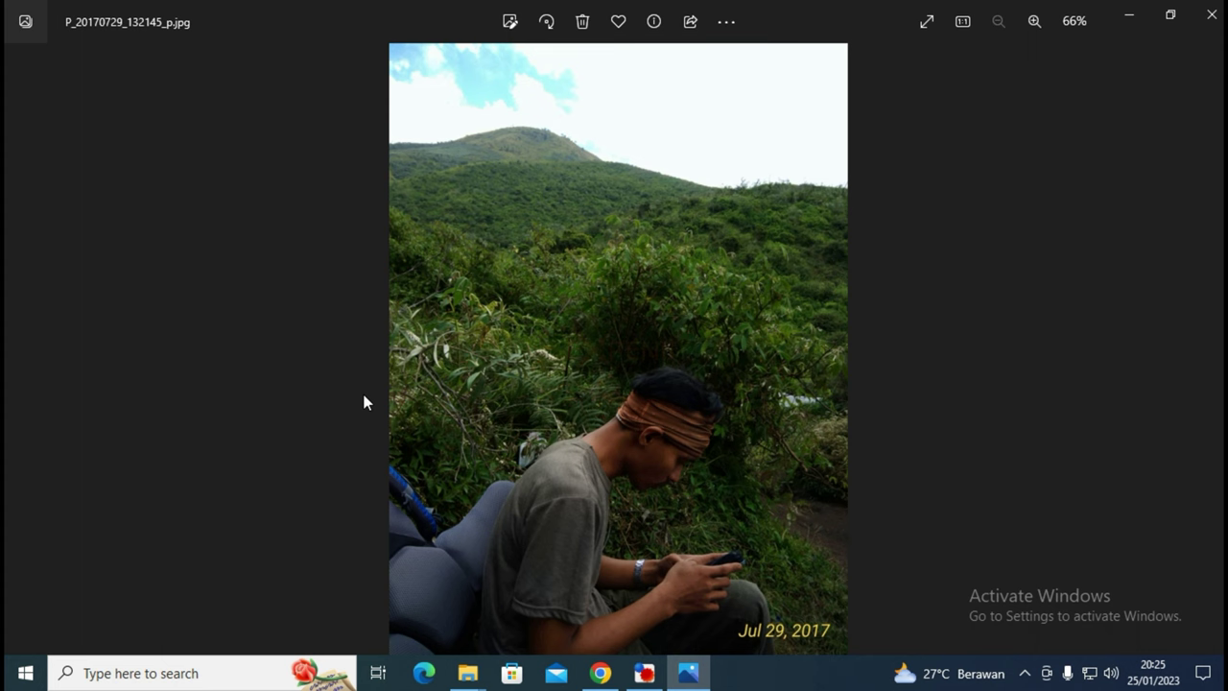
pyautogui.press('Right')
pyautogui.press('Left')
pyautogui.press('Left')
pyautogui.press('Left')
pyautogui.press('Left')
pyautogui.press('Left')
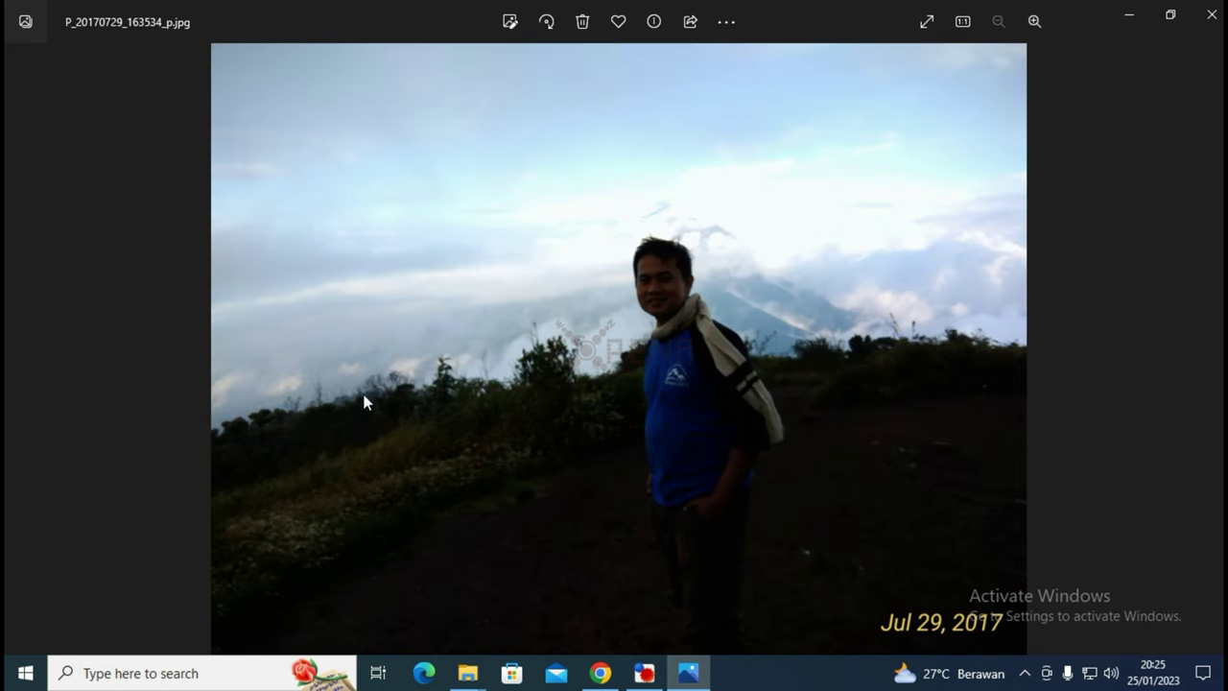
pyautogui.press('Left')
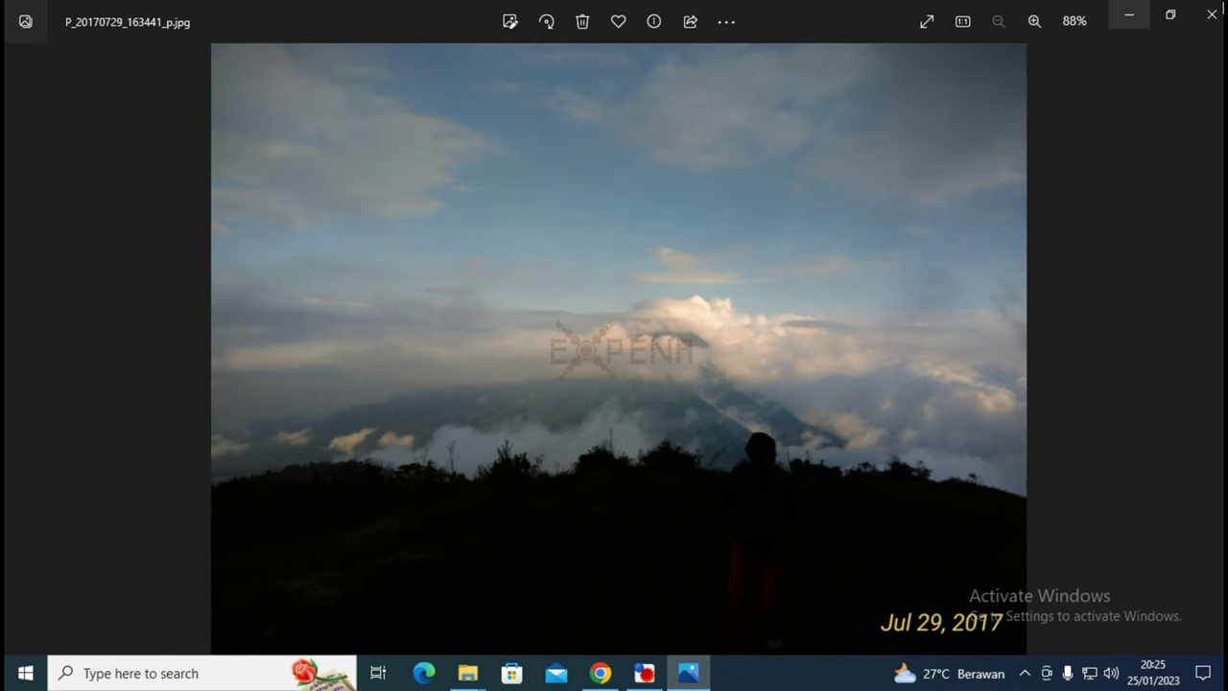
pyautogui.click(1212, 16)
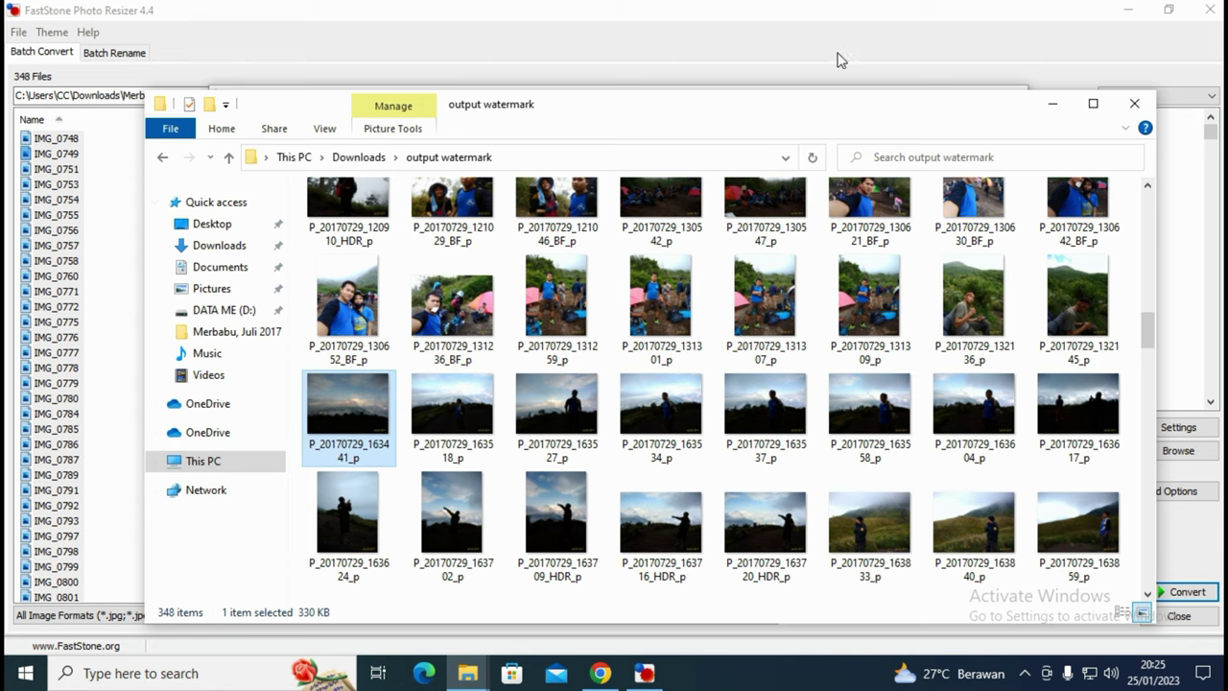
# Close the output folder window, dismiss the completed conversion list and exit the photo resizer.
pyautogui.click(1136, 105)
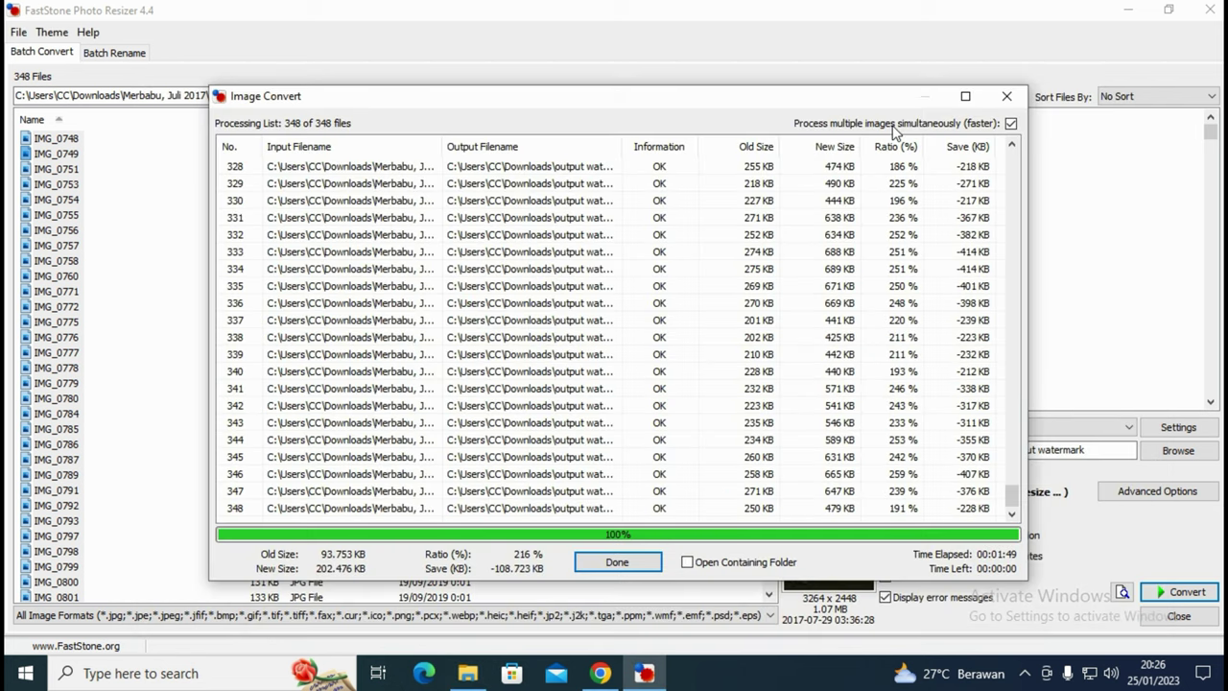
pyautogui.click(588, 561)
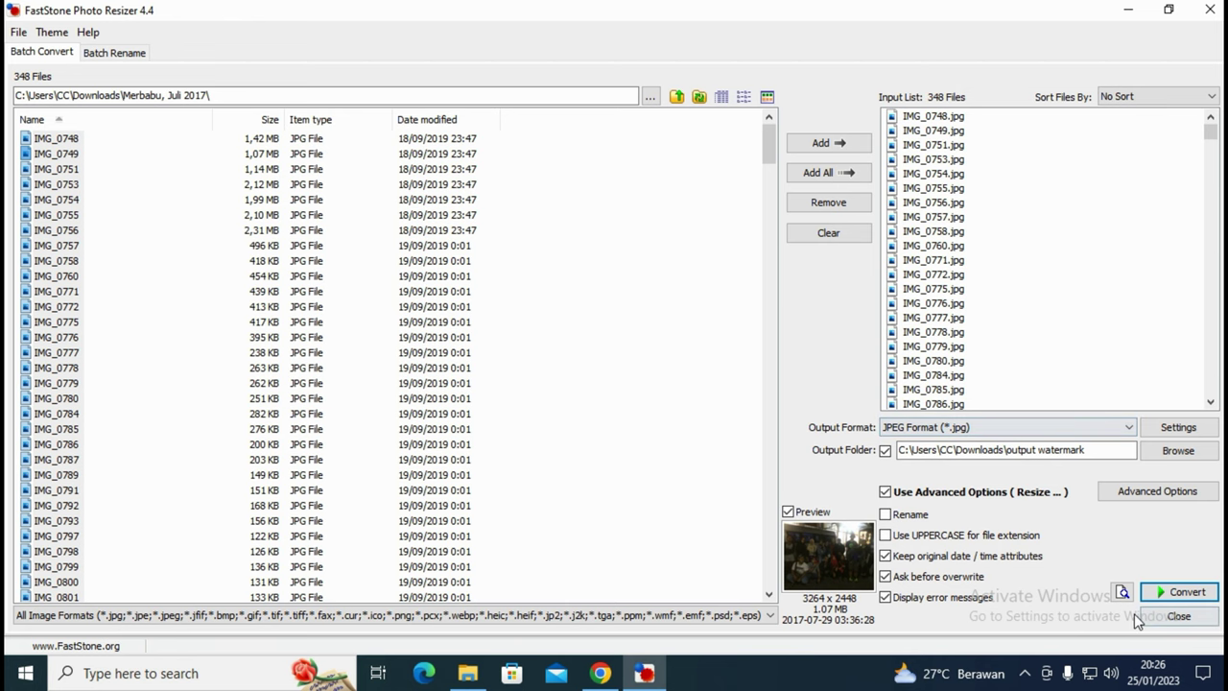
pyautogui.click(1180, 618)
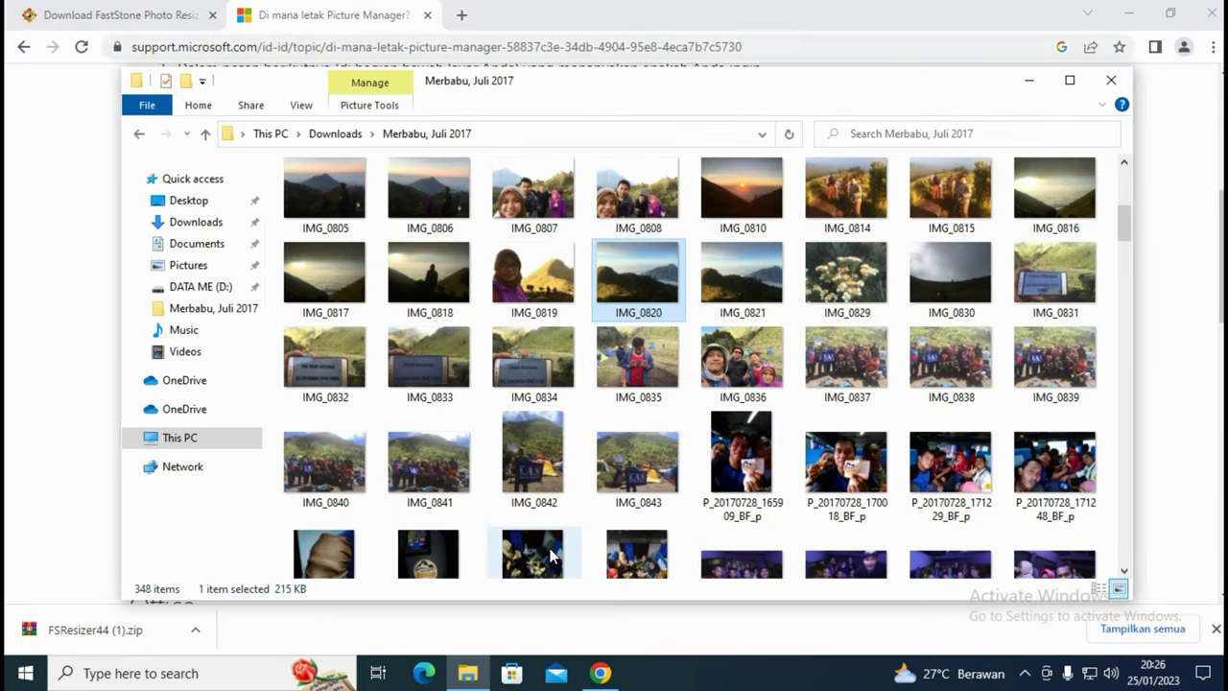
# Open the "output watermark" folder in Downloads, view the watermark on P_20170729_053552_BF_p and close the photo viewer.
pyautogui.scroll(5, 384, 291)
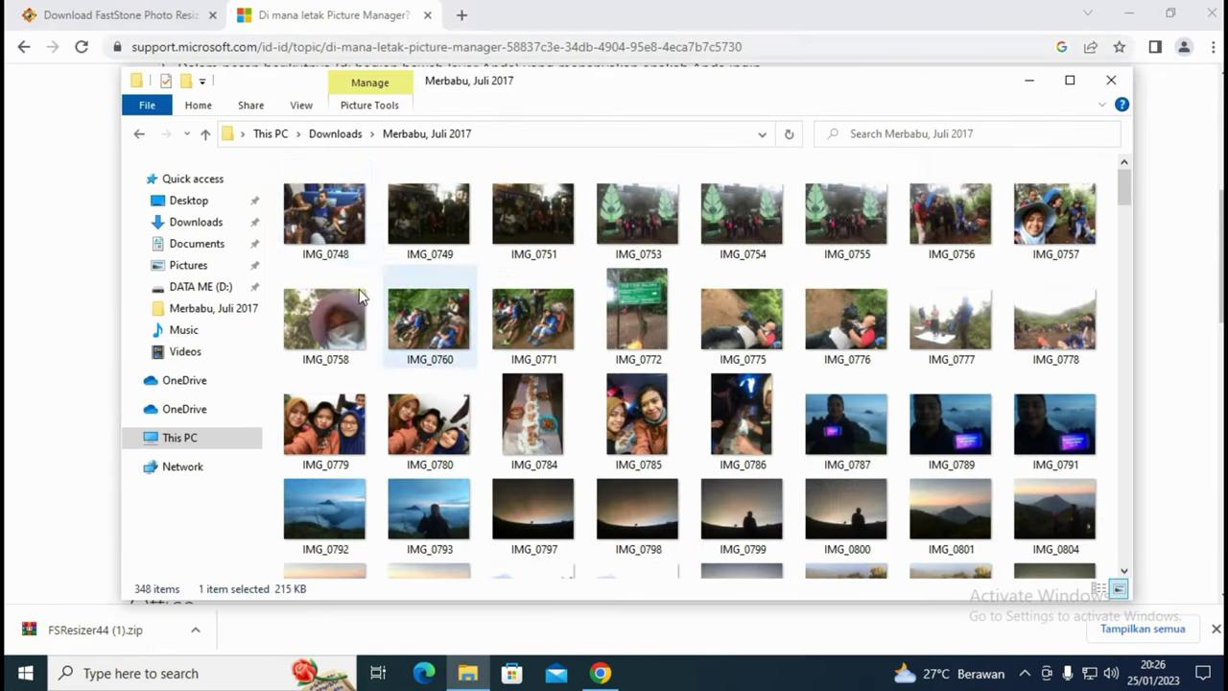
pyautogui.click(353, 134)
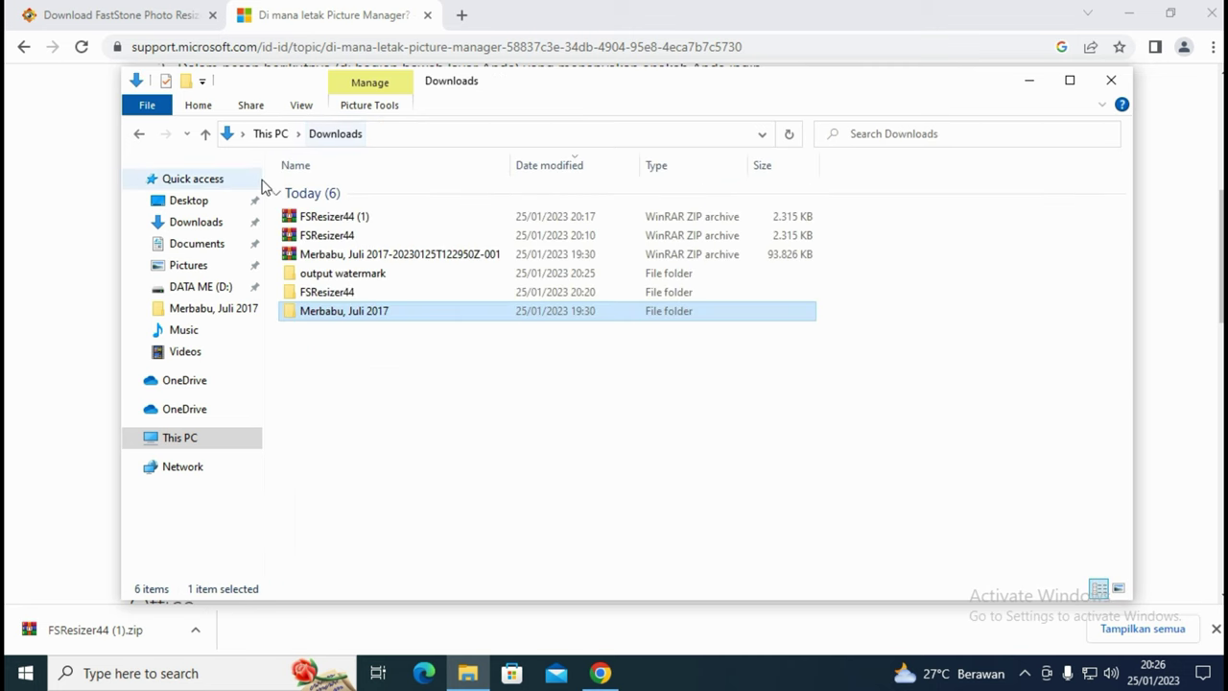
pyautogui.doubleClick(343, 273)
pyautogui.scroll(-10, 448, 298)
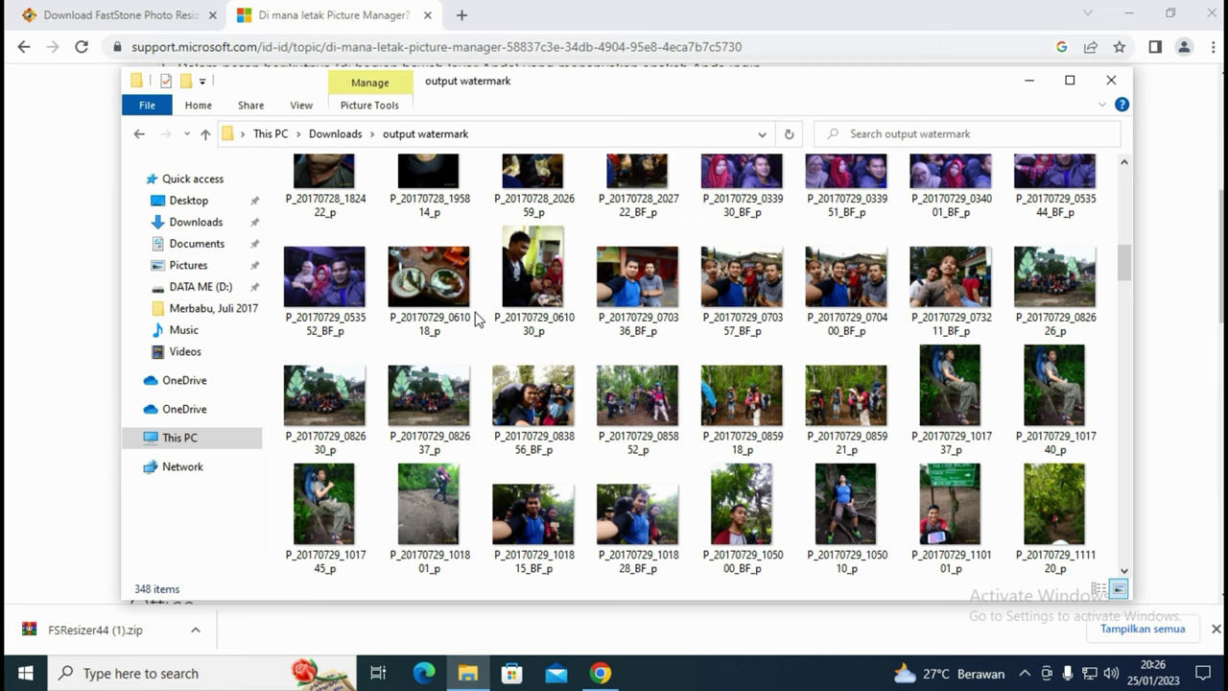
pyautogui.click(295, 292)
pyautogui.doubleClick(287, 293)
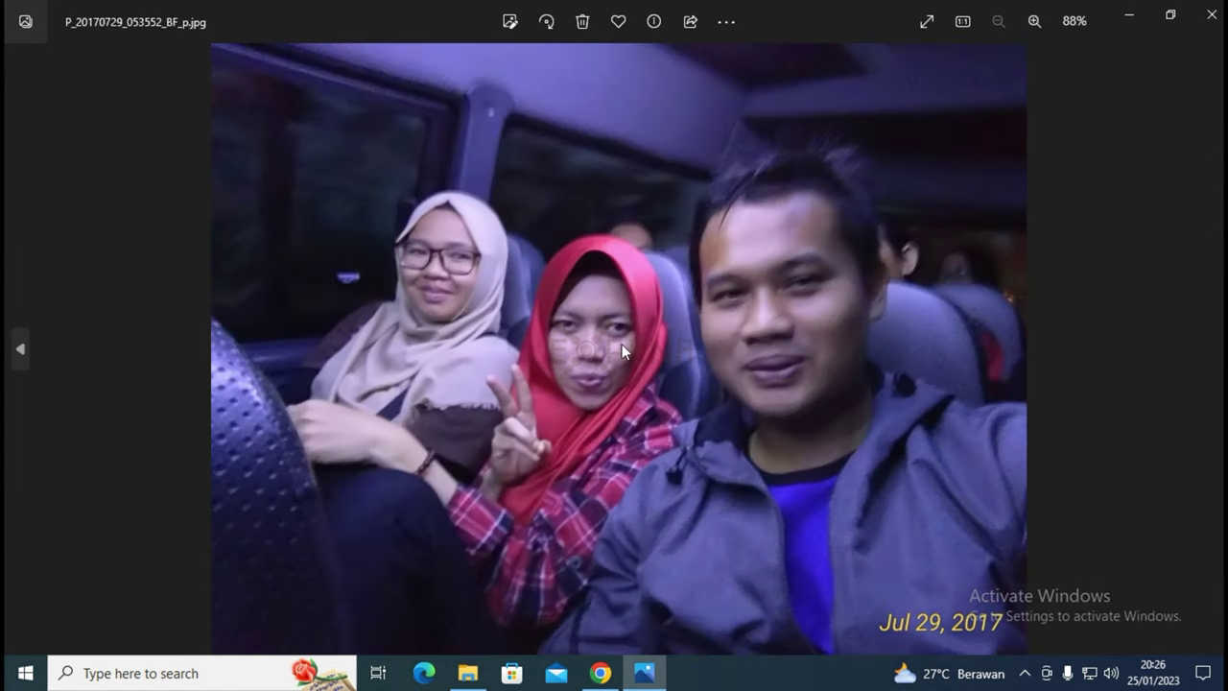
pyautogui.click(1211, 15)
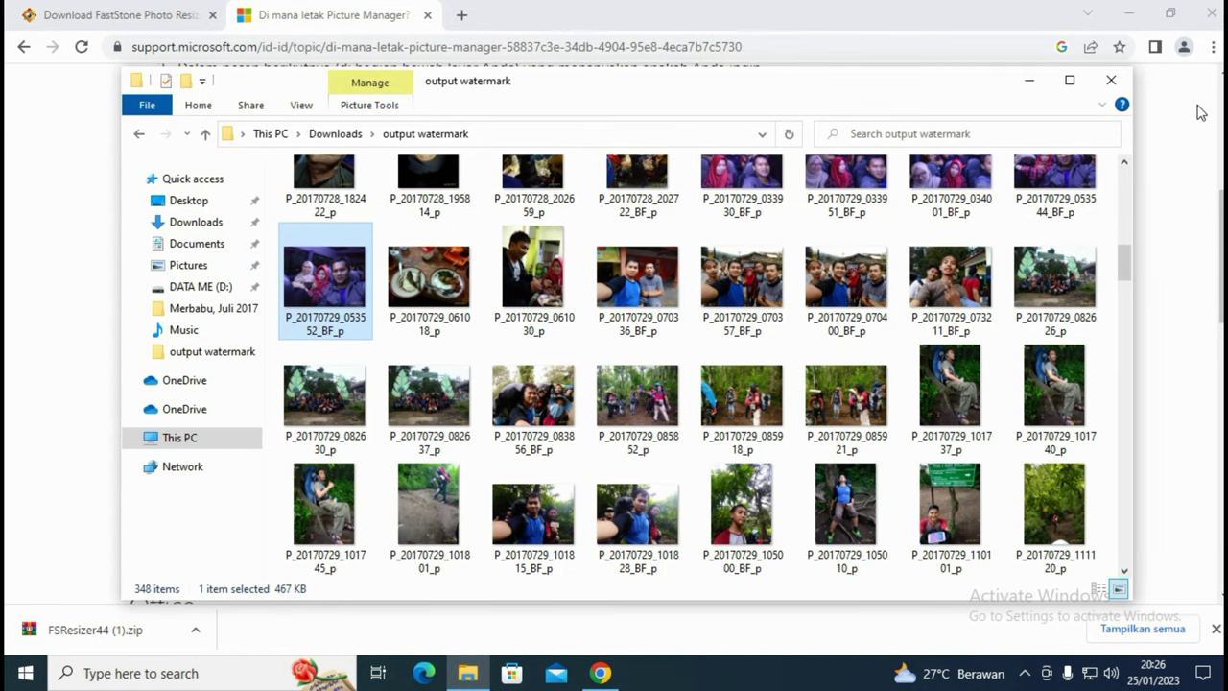
# Close the output folder window, the Picture Manager support page and the FastStone Photo Resizer download page.
pyautogui.click(1111, 80)
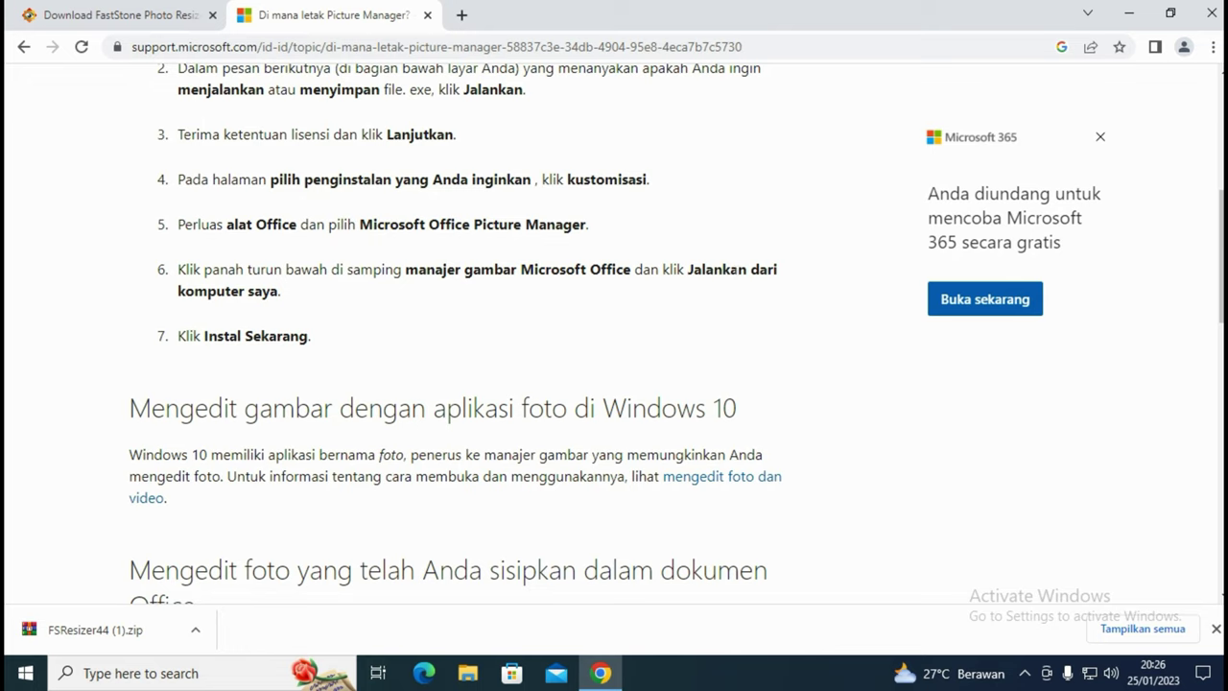
pyautogui.click(427, 14)
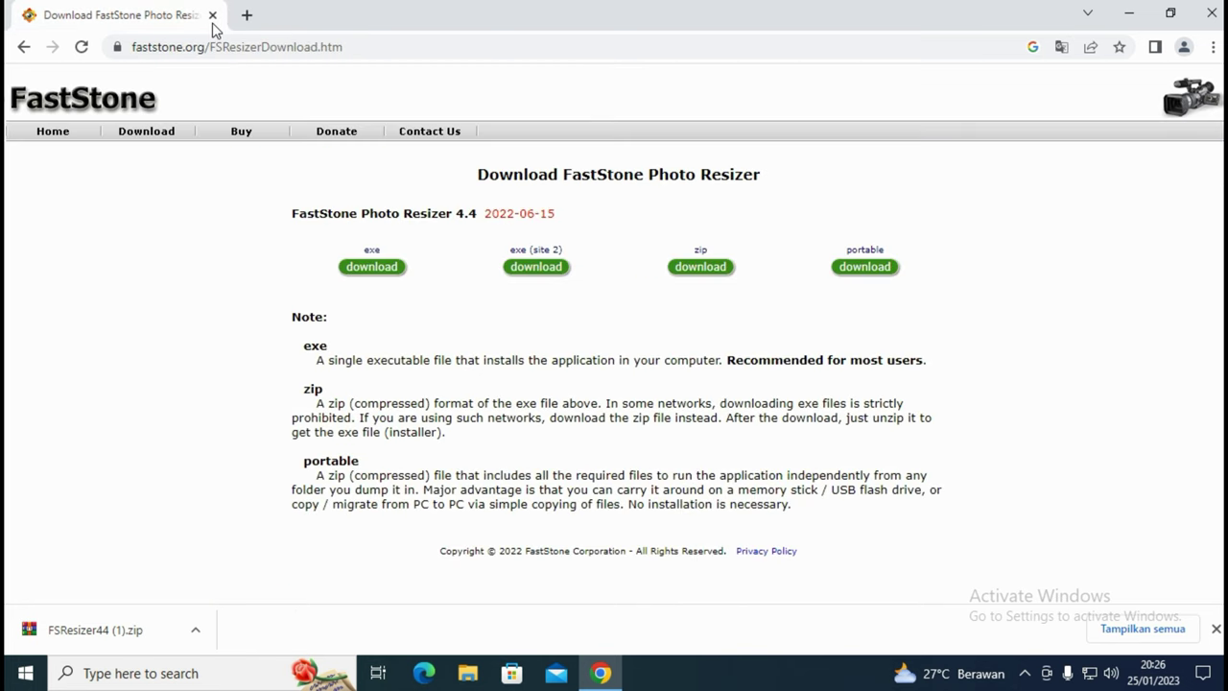
pyautogui.click(212, 15)
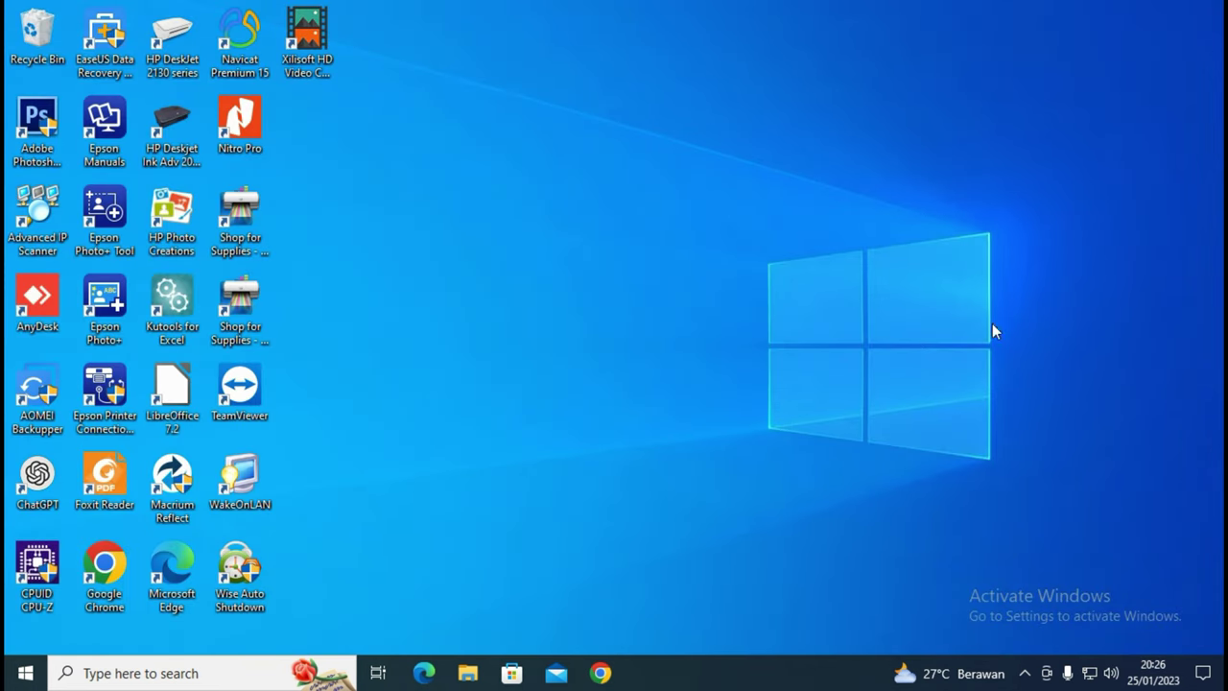